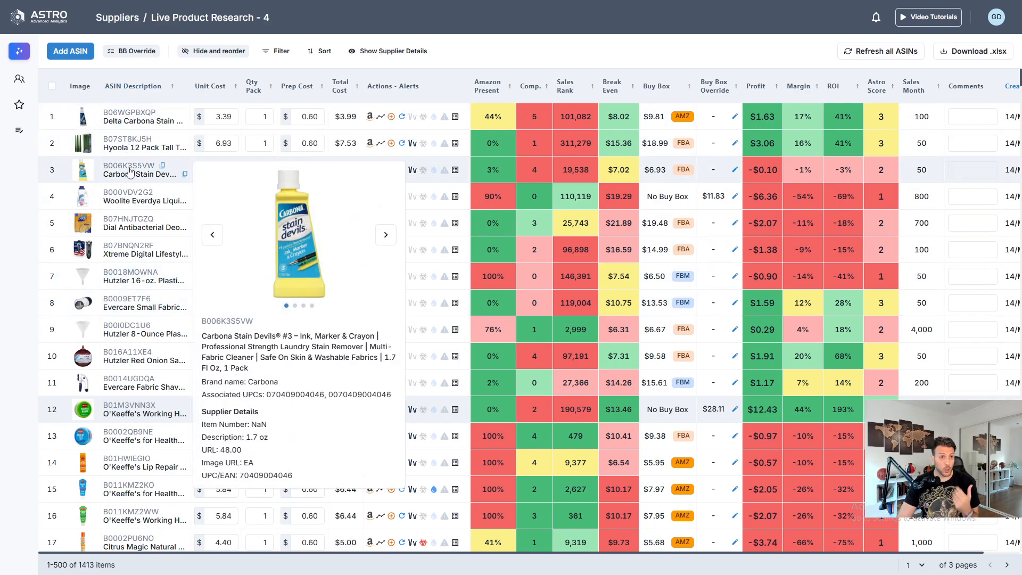
- Preview the details of several listed products and view the Buy Box price override options for the O'Keeffe's product in row 12
{"action": "mouse_move", "coordinate": [137, 198]}
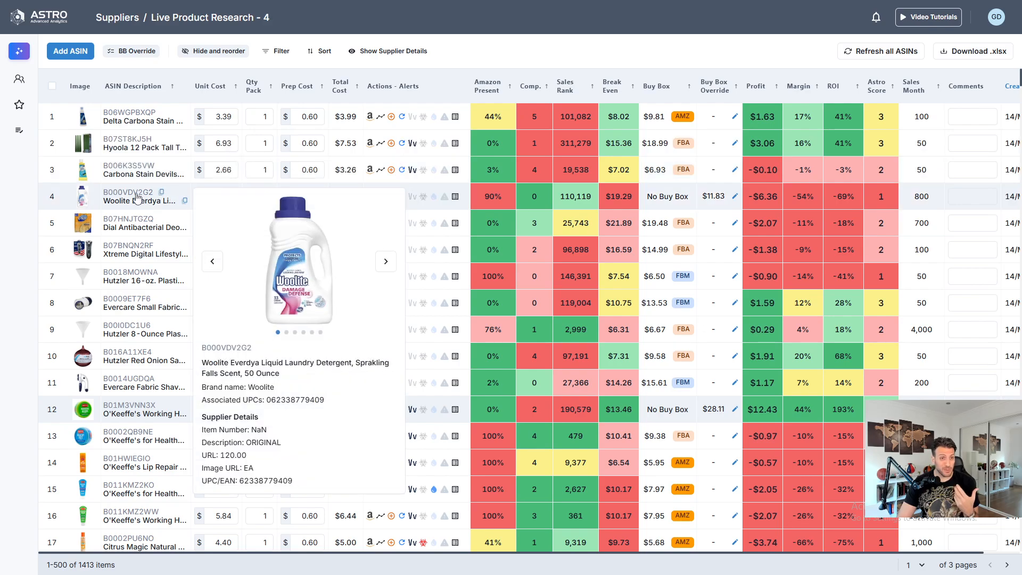
{"action": "mouse_move", "coordinate": [137, 224]}
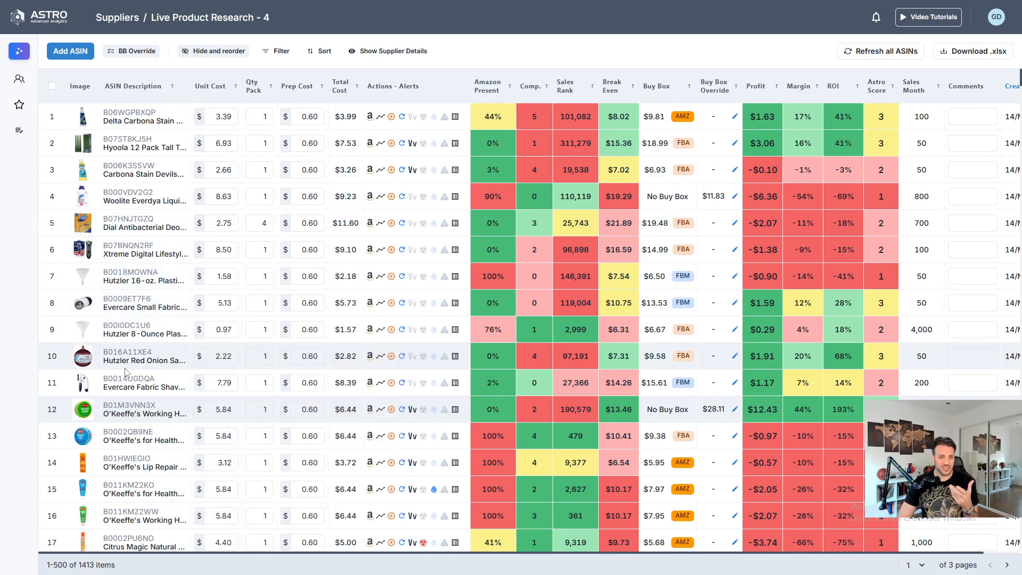
{"action": "mouse_move", "coordinate": [118, 412]}
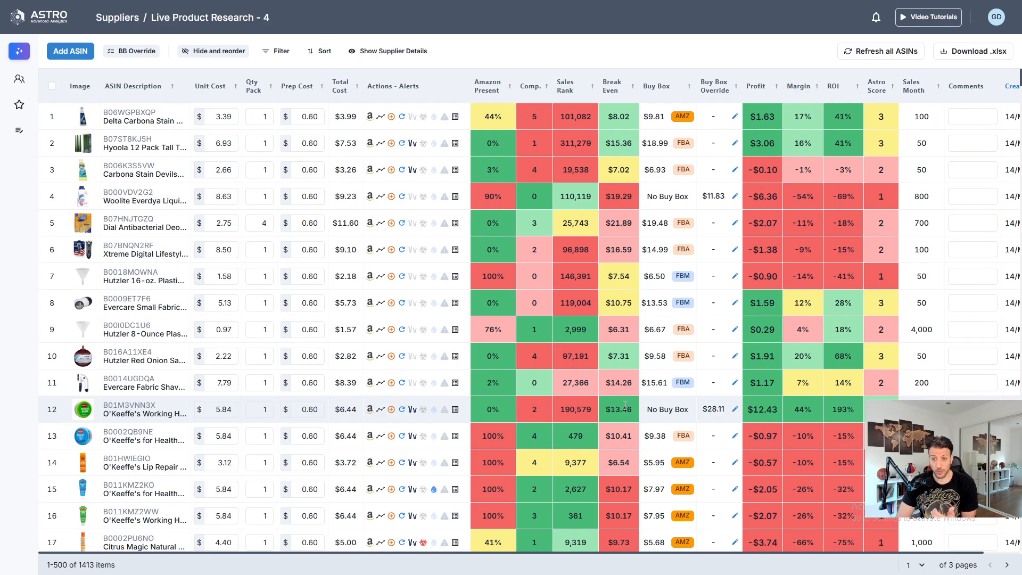
{"action": "mouse_move", "coordinate": [671, 407]}
{"action": "left_click", "coordinate": [718, 408]}
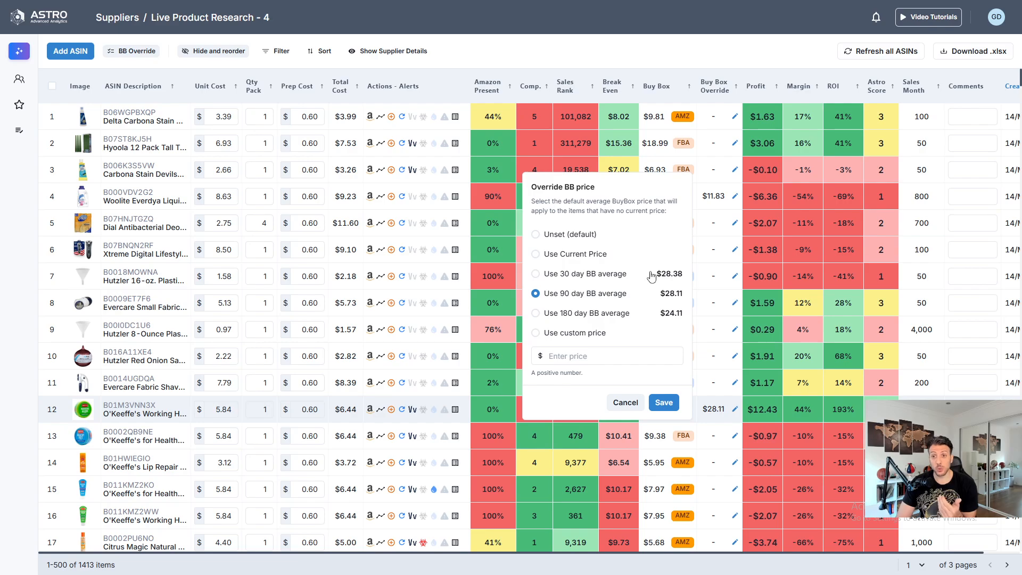
{"action": "left_click", "coordinate": [637, 56]}
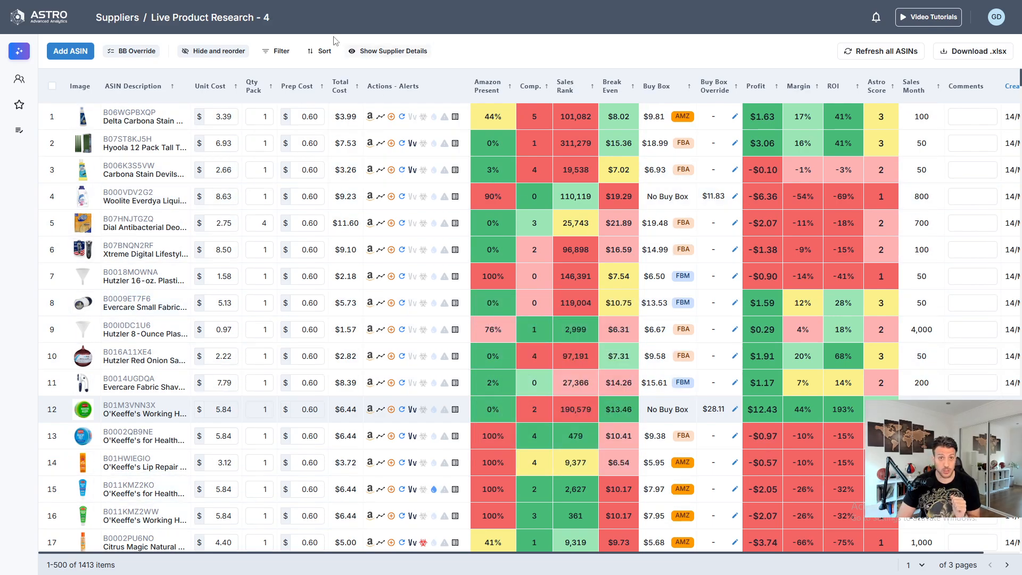
- Add a filter condition for Astro Score more than Average
{"action": "left_click", "coordinate": [278, 50]}
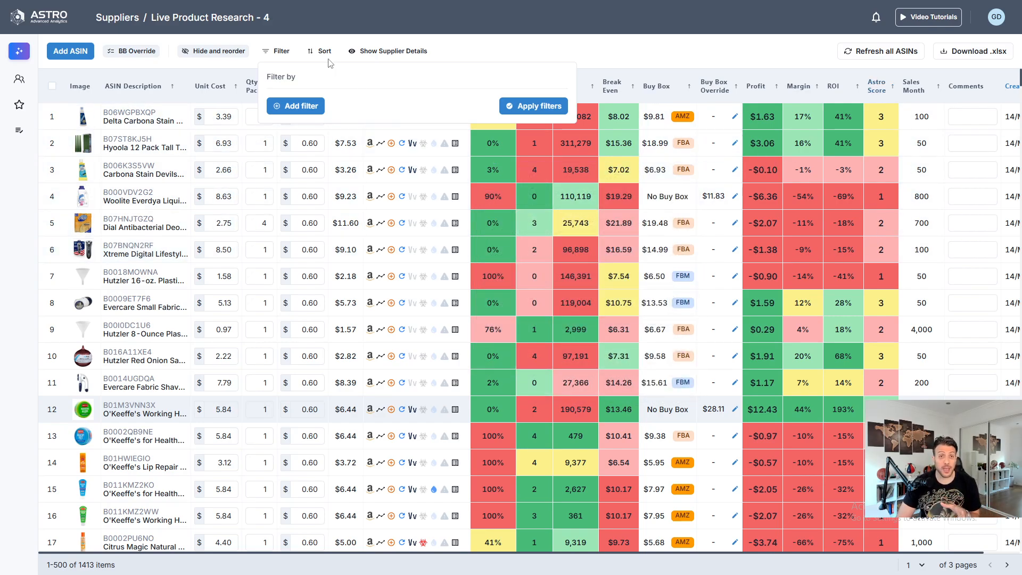
{"action": "left_click", "coordinate": [296, 106]}
{"action": "left_click", "coordinate": [352, 105]}
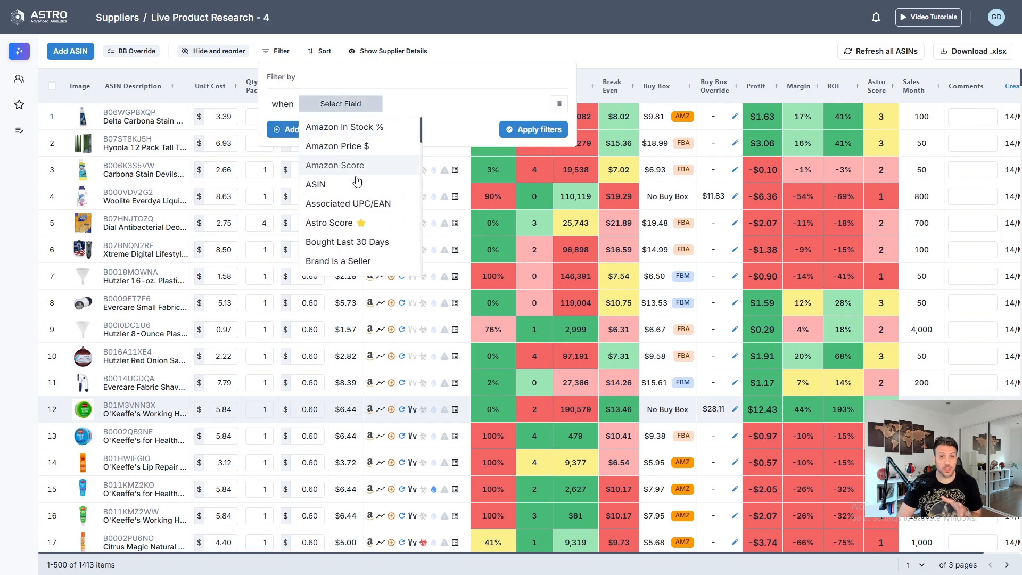
{"action": "left_click", "coordinate": [353, 222]}
{"action": "left_click", "coordinate": [423, 105]}
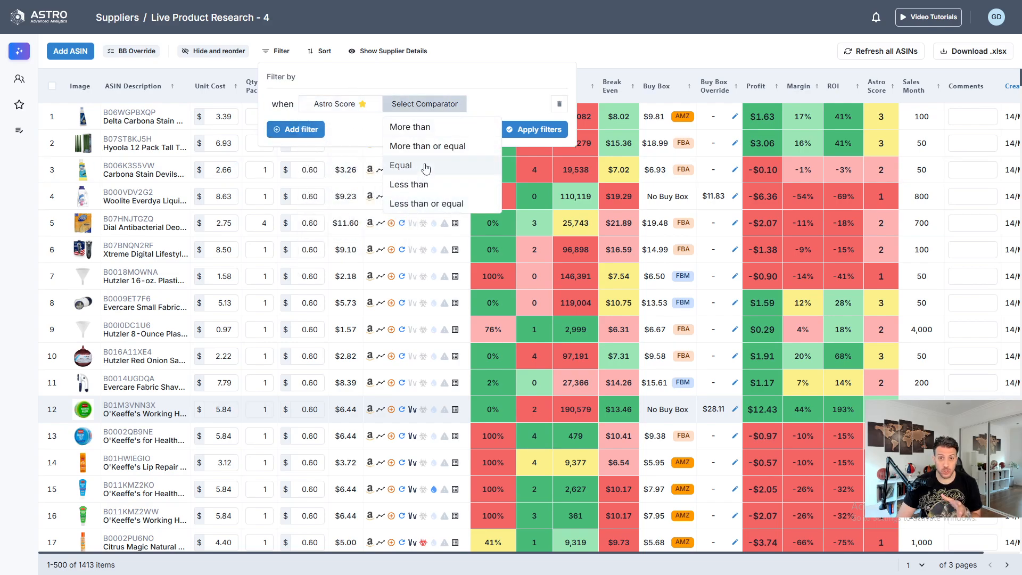
{"action": "left_click", "coordinate": [421, 128]}
{"action": "left_click", "coordinate": [489, 103]}
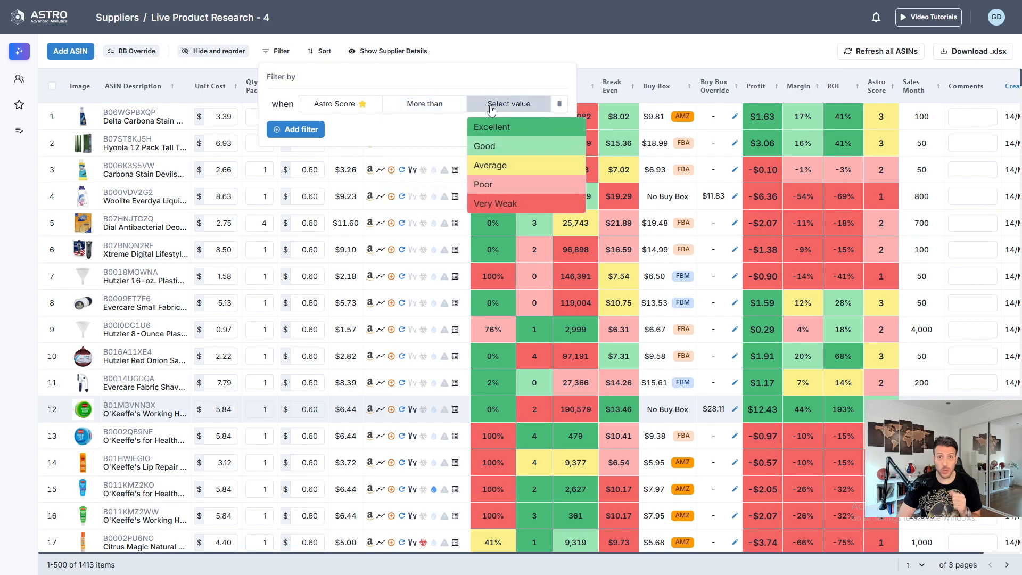
{"action": "left_click", "coordinate": [504, 165]}
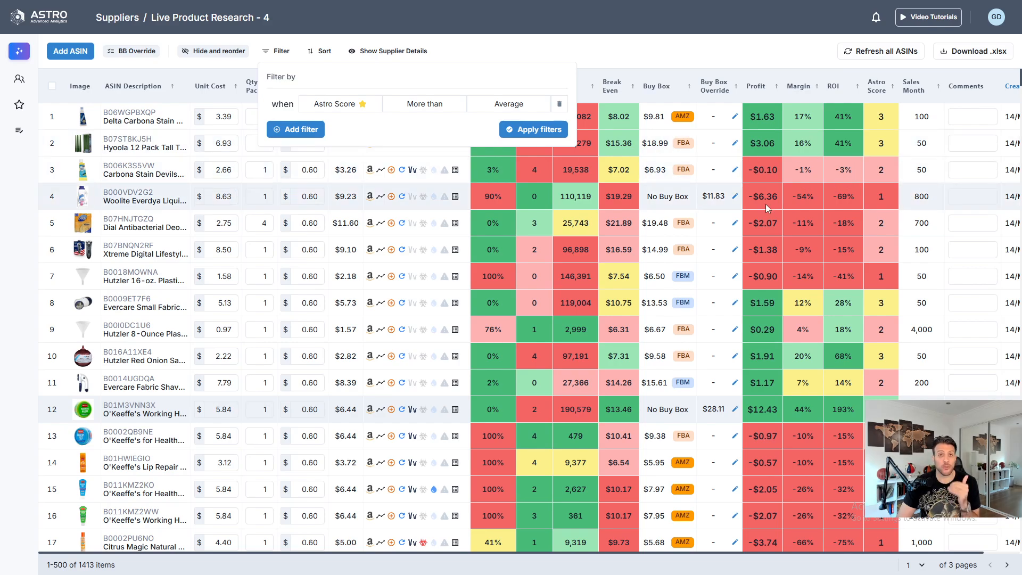
{"action": "mouse_move", "coordinate": [766, 203]}
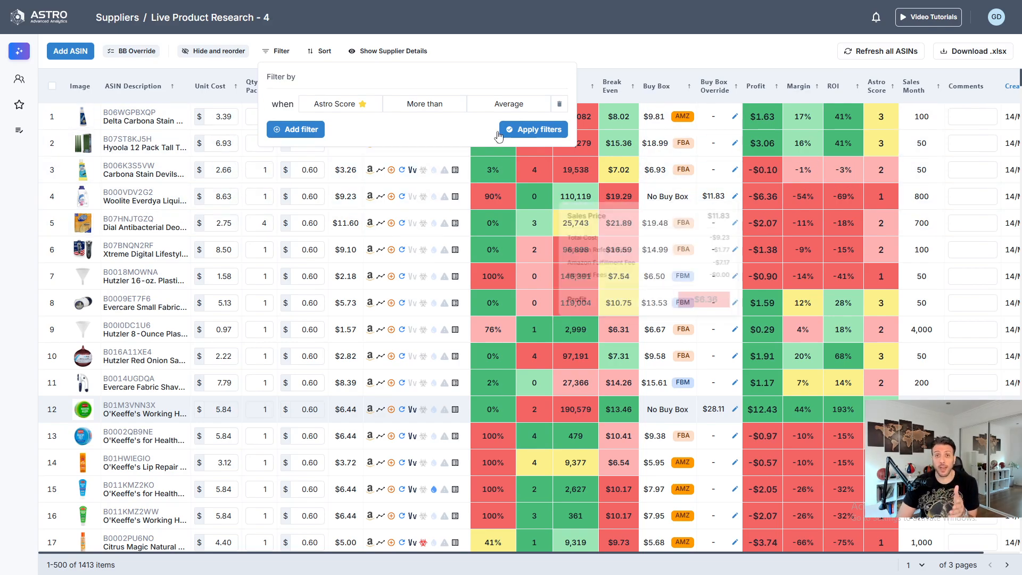
- Add a second filter condition for Amazon in Stock % less than 30
{"action": "left_click", "coordinate": [296, 130]}
{"action": "left_click", "coordinate": [323, 132]}
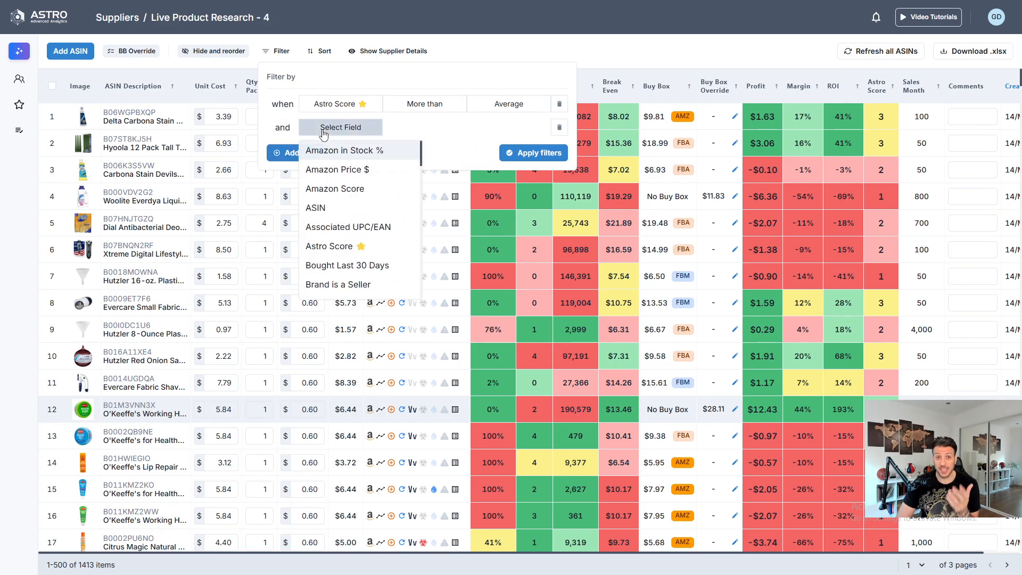
{"action": "left_click", "coordinate": [358, 153]}
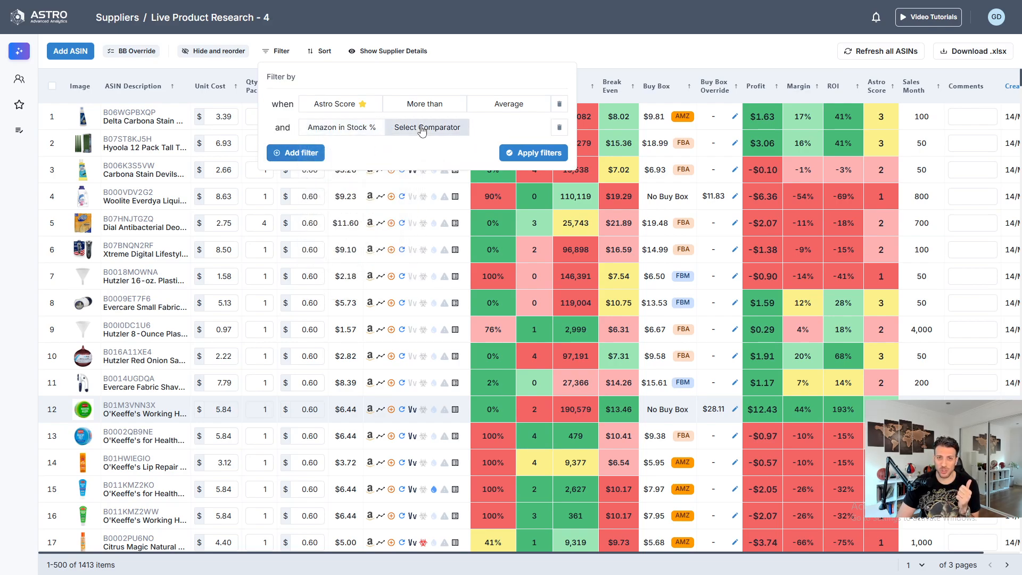
{"action": "left_click", "coordinate": [423, 129]}
{"action": "mouse_move", "coordinate": [499, 263]}
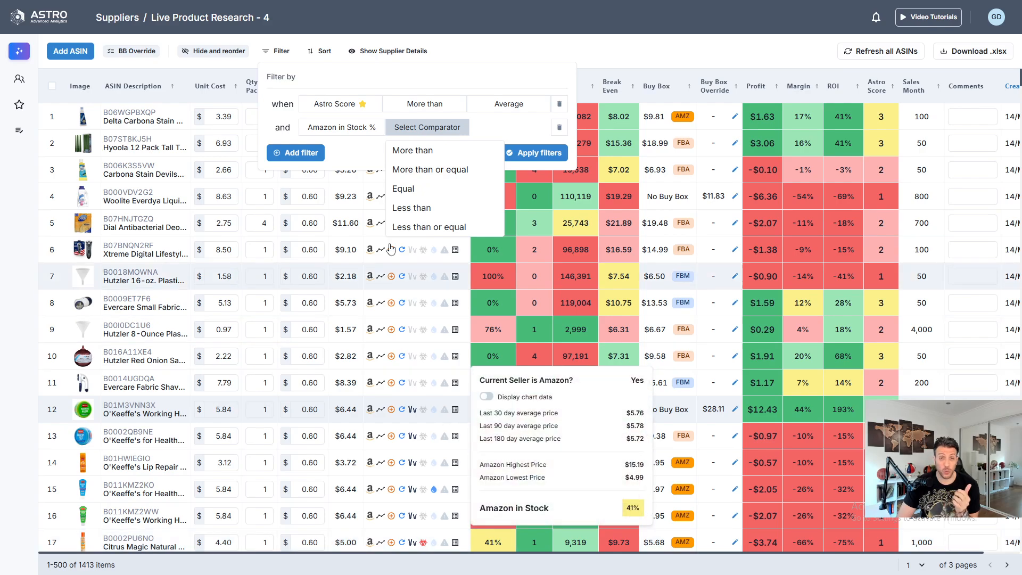
{"action": "left_click", "coordinate": [421, 207]}
{"action": "left_click", "coordinate": [512, 128]}
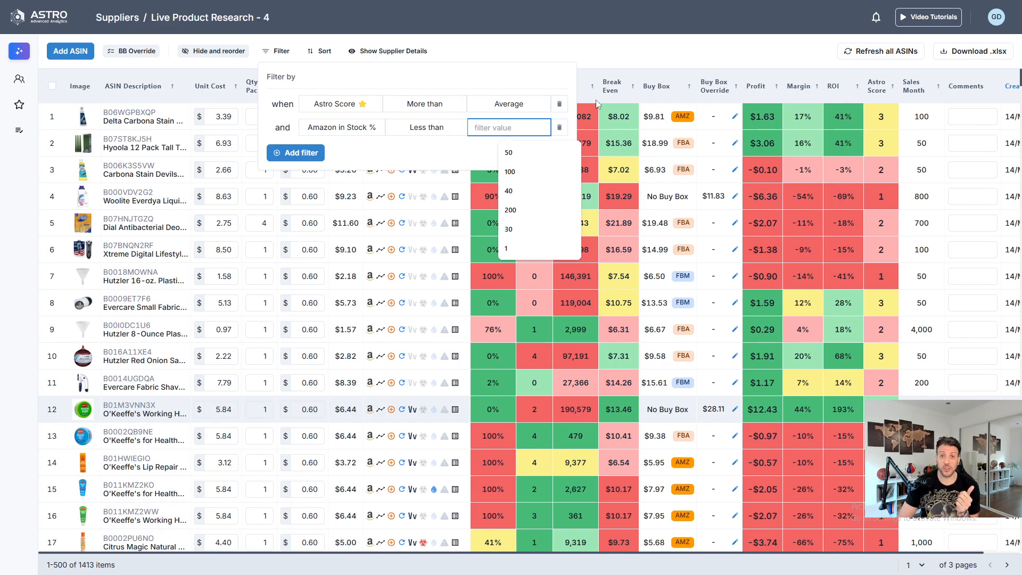
{"action": "type", "text": "30"}
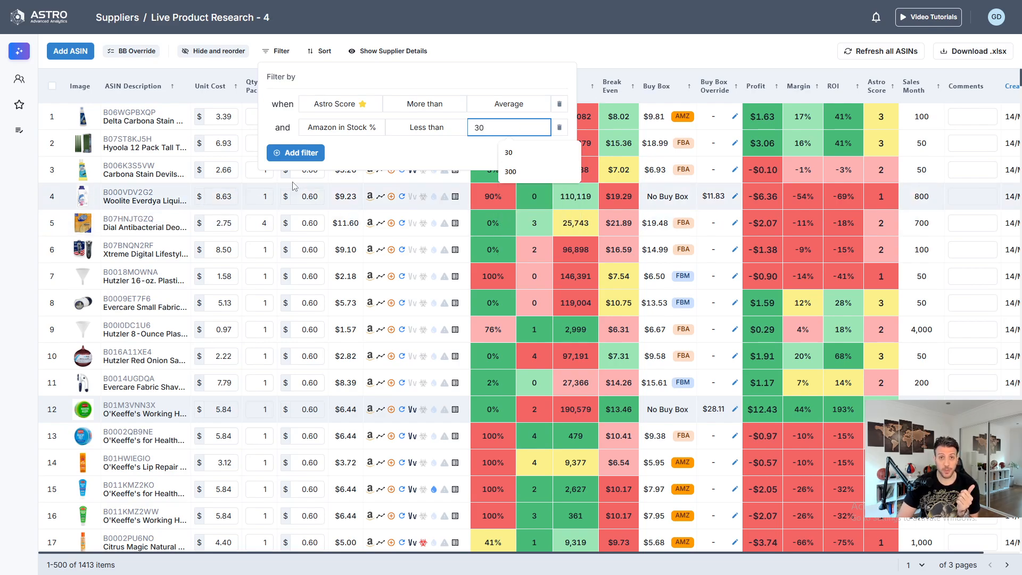
{"action": "left_click", "coordinate": [430, 145]}
- Check the alert icons in the product list and add a third filter condition for IP Issues Alert less than Medium
{"action": "left_click", "coordinate": [316, 165]}
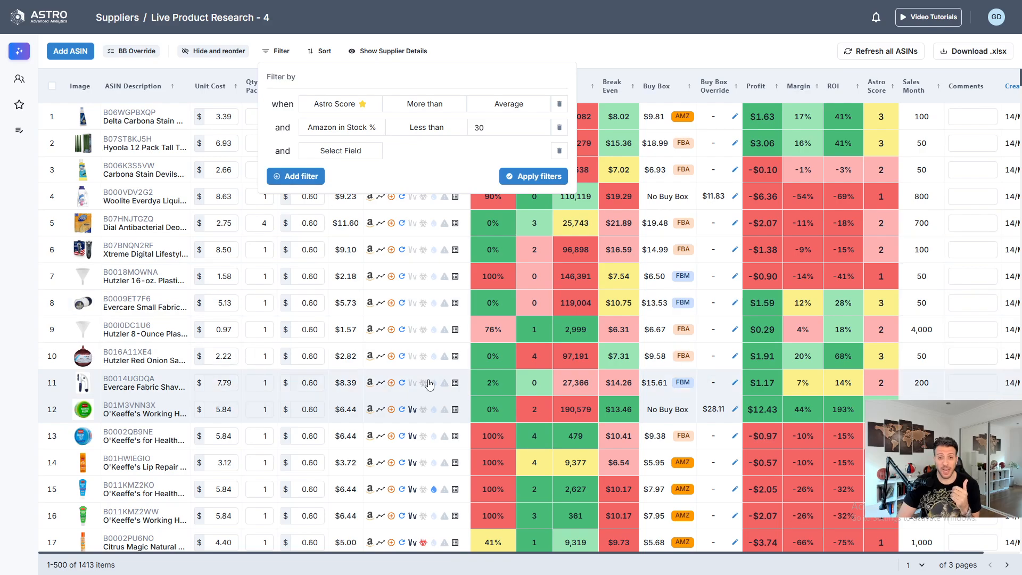
{"action": "scroll", "coordinate": [428, 335], "scroll_direction": "down", "scroll_amount": 5}
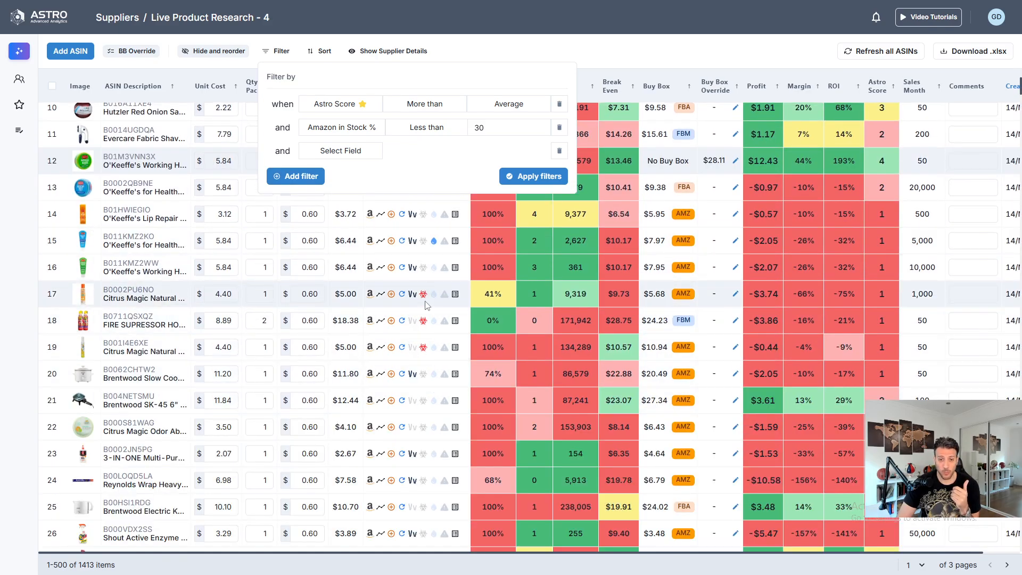
{"action": "scroll", "coordinate": [430, 341], "scroll_direction": "down", "scroll_amount": 3}
{"action": "scroll", "coordinate": [436, 359], "scroll_direction": "down", "scroll_amount": 2}
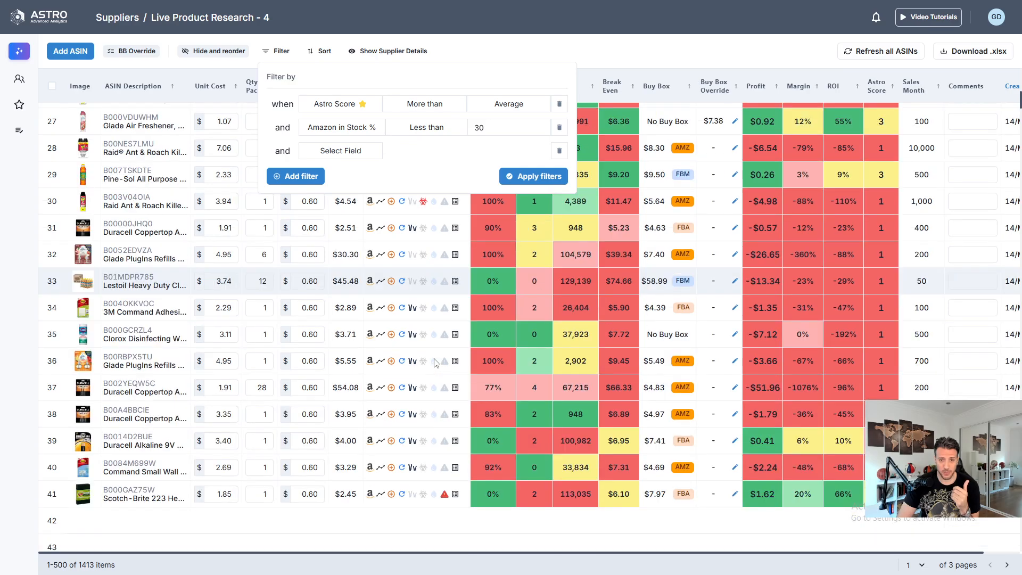
{"action": "mouse_move", "coordinate": [446, 438]}
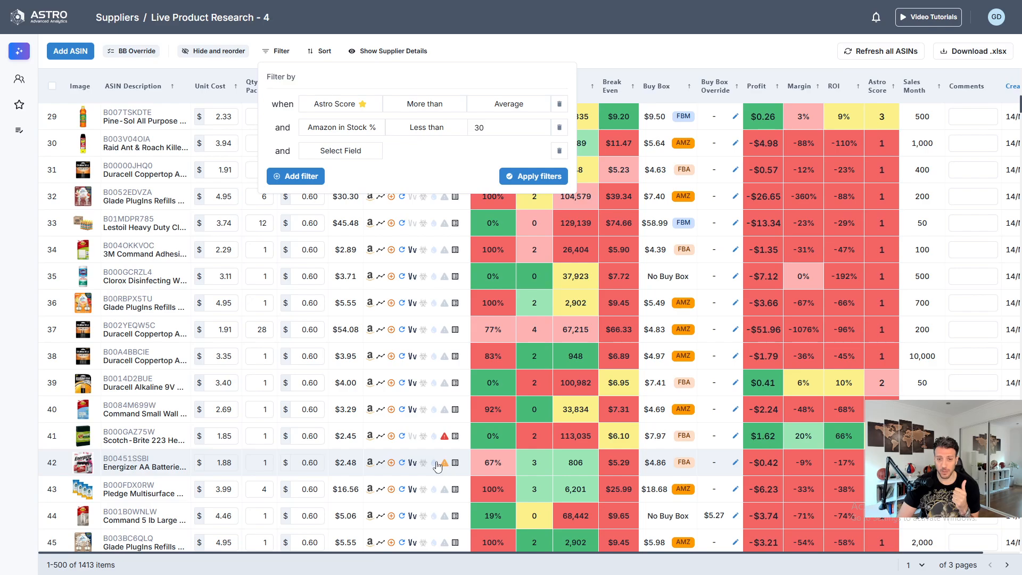
{"action": "mouse_move", "coordinate": [446, 463]}
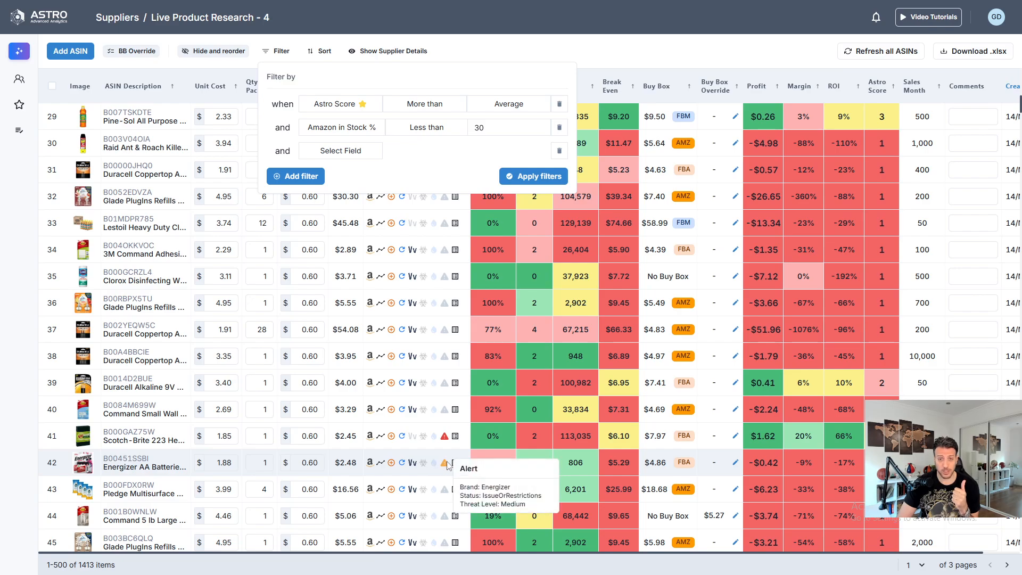
{"action": "left_click", "coordinate": [326, 159]}
{"action": "scroll", "coordinate": [346, 229], "scroll_direction": "down", "scroll_amount": 3}
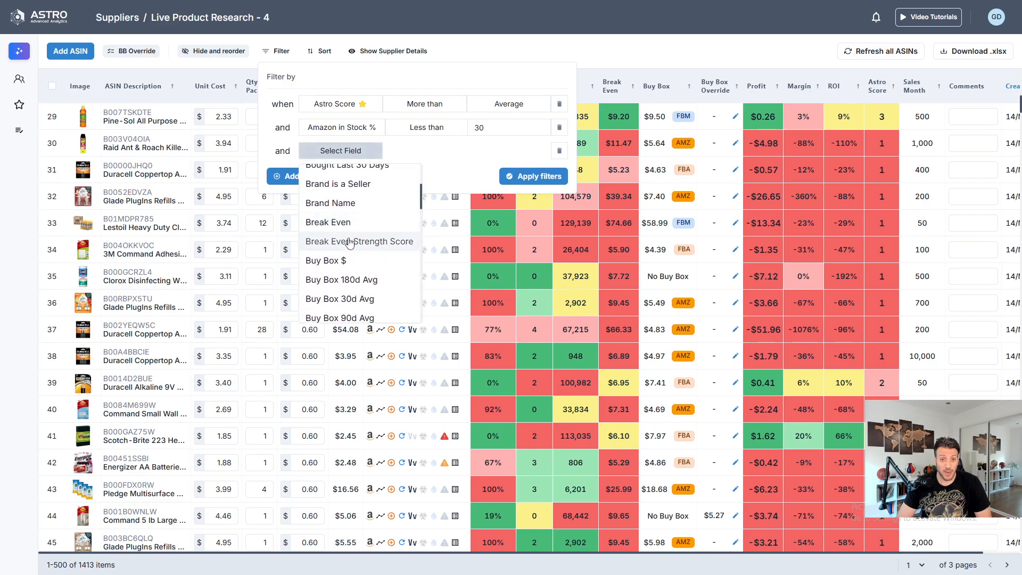
{"action": "scroll", "coordinate": [350, 243], "scroll_direction": "down", "scroll_amount": 5}
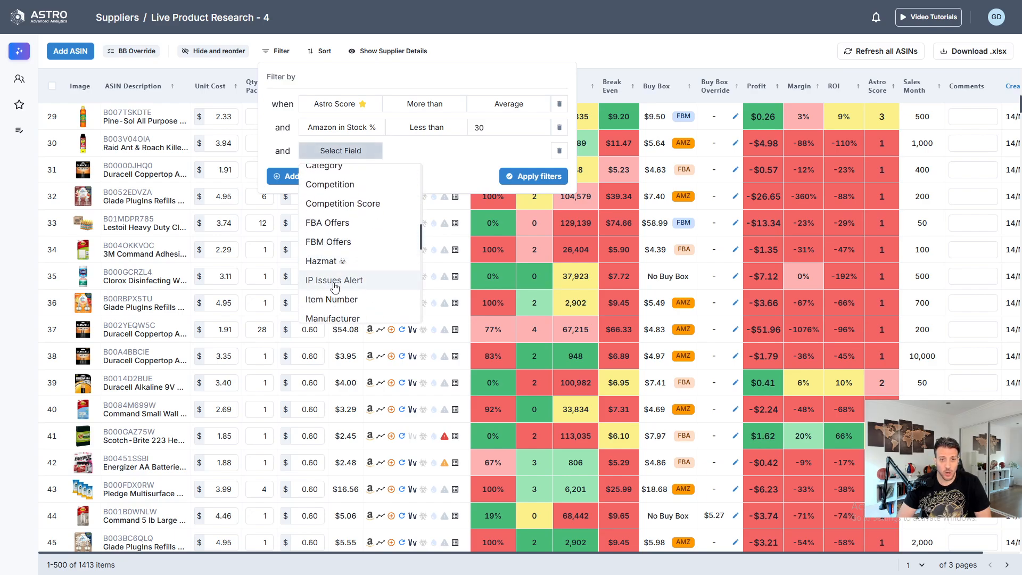
{"action": "left_click", "coordinate": [334, 280]}
{"action": "left_click", "coordinate": [420, 151]}
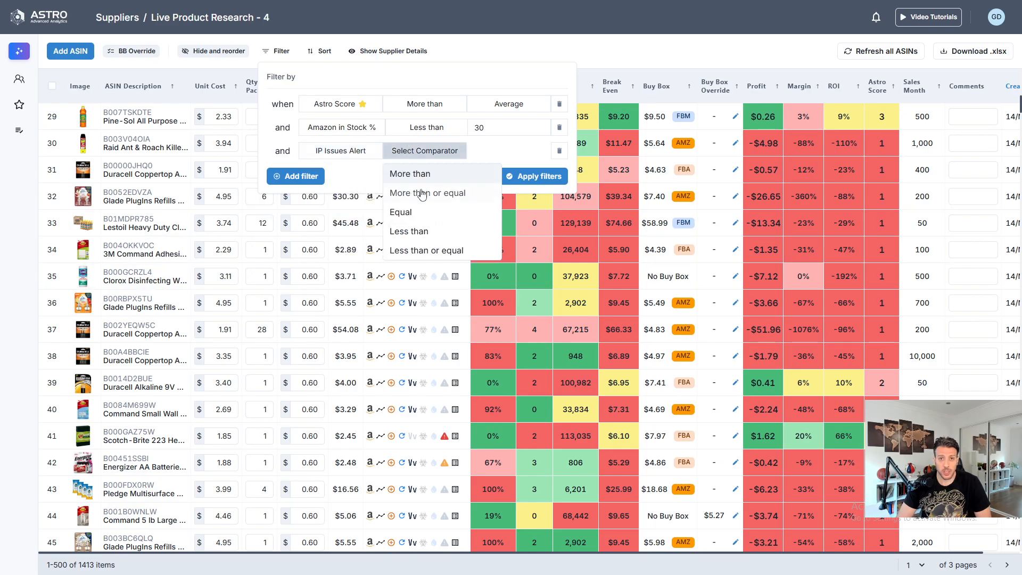
{"action": "left_click", "coordinate": [419, 232]}
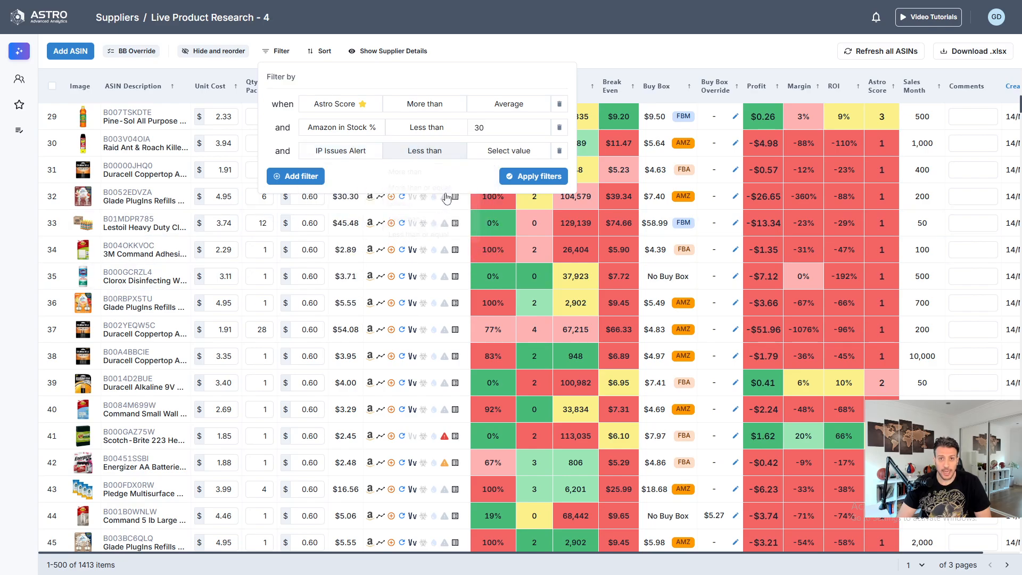
{"action": "left_click", "coordinate": [484, 150]}
{"action": "left_click", "coordinate": [503, 193]}
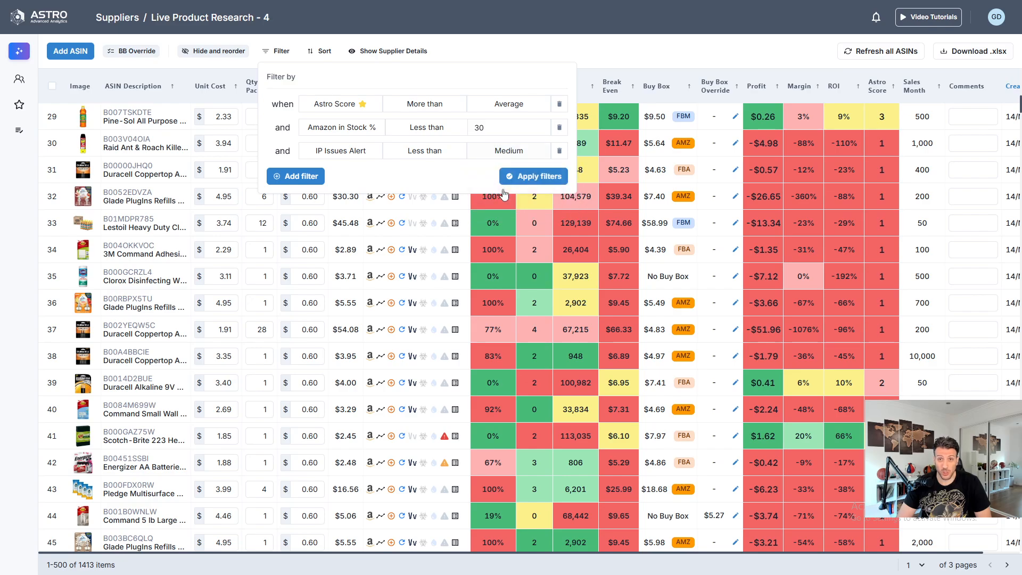
- Add a fourth filter condition for Hazmat equals False
{"action": "left_click", "coordinate": [318, 181]}
{"action": "left_click", "coordinate": [354, 174]}
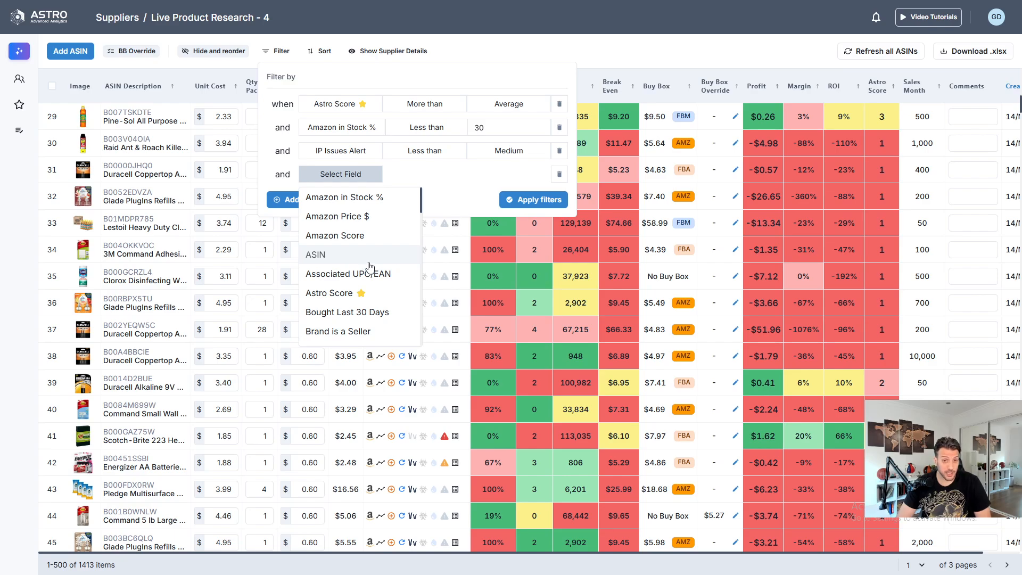
{"action": "scroll", "coordinate": [358, 266], "scroll_direction": "down", "scroll_amount": 5}
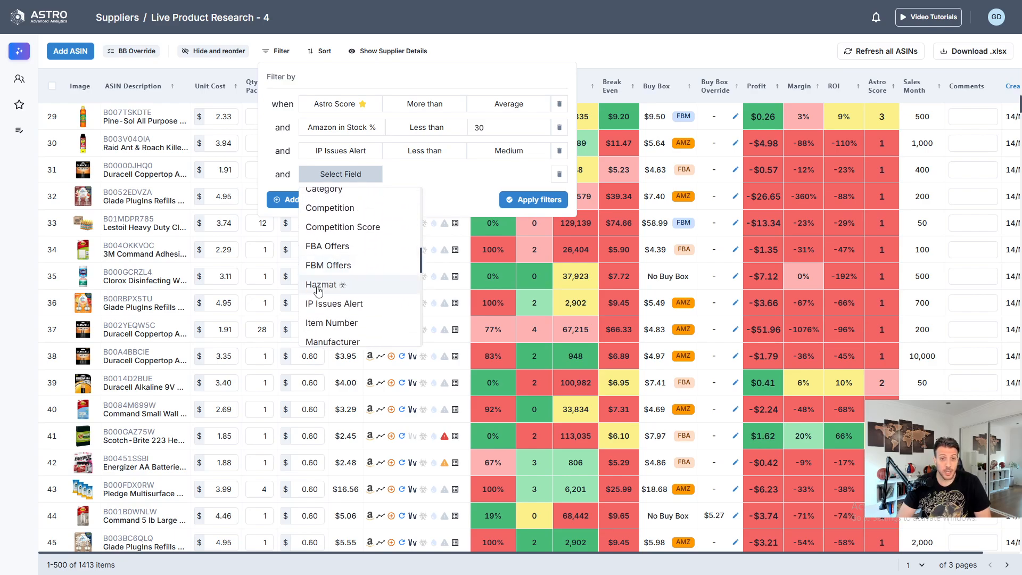
{"action": "left_click", "coordinate": [343, 285]}
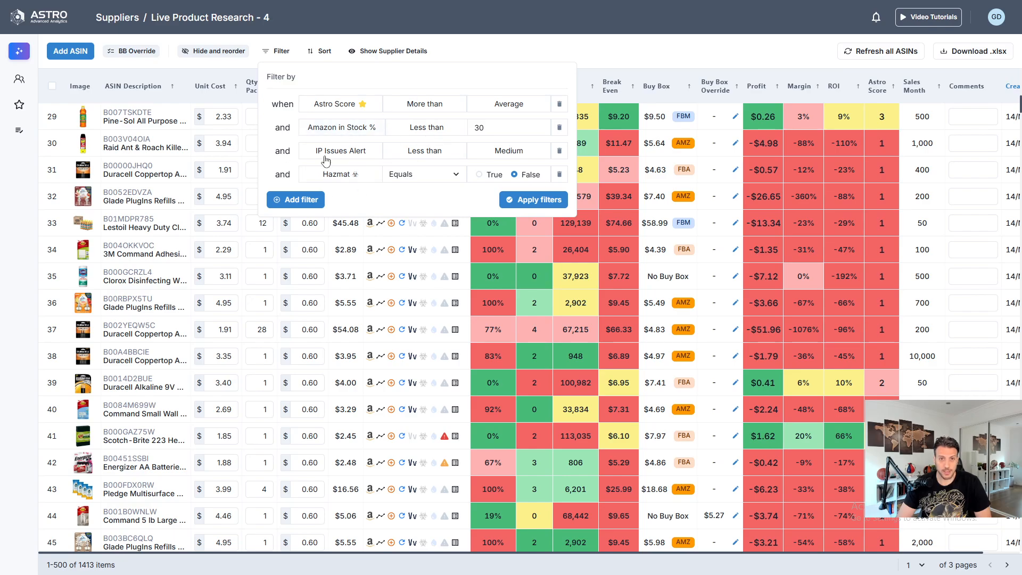
- Add a fifth filter condition for ROI % more than 45
{"action": "left_click", "coordinate": [296, 199]}
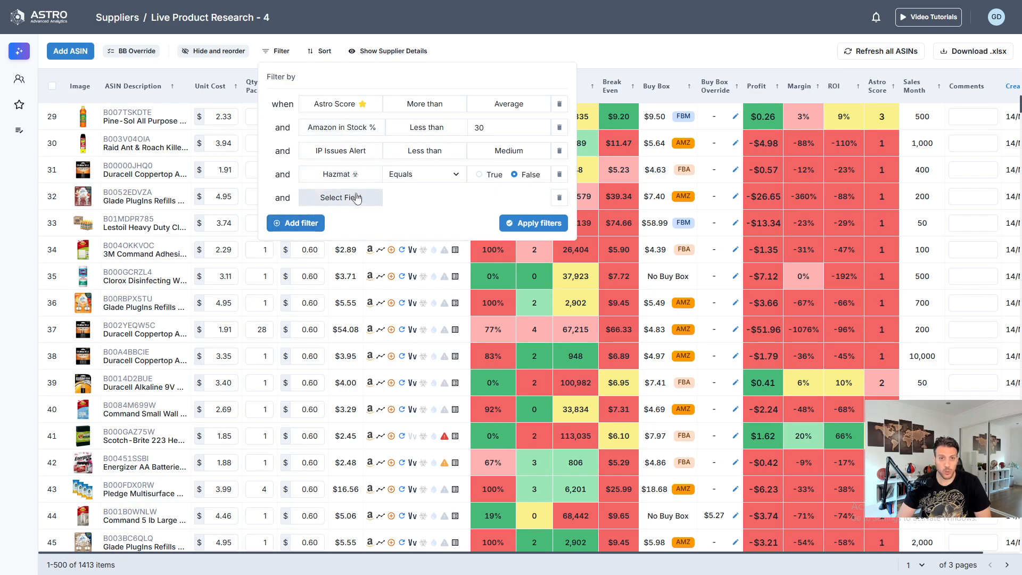
{"action": "left_click", "coordinate": [355, 198]}
{"action": "scroll", "coordinate": [343, 288], "scroll_direction": "down", "scroll_amount": 10}
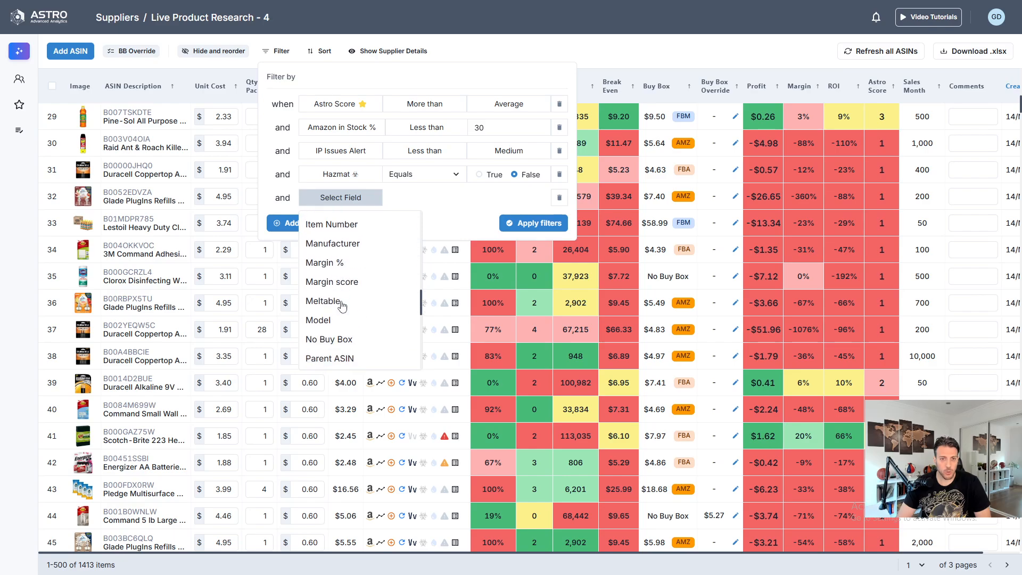
{"action": "scroll", "coordinate": [343, 311], "scroll_direction": "down", "scroll_amount": 8}
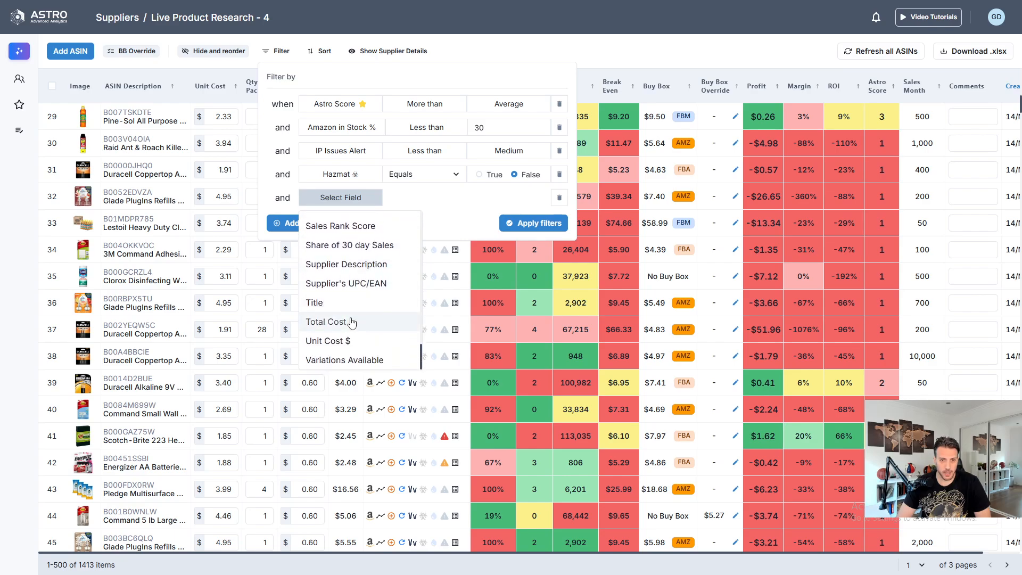
{"action": "scroll", "coordinate": [351, 321], "scroll_direction": "up", "scroll_amount": 3}
{"action": "left_click", "coordinate": [334, 232]}
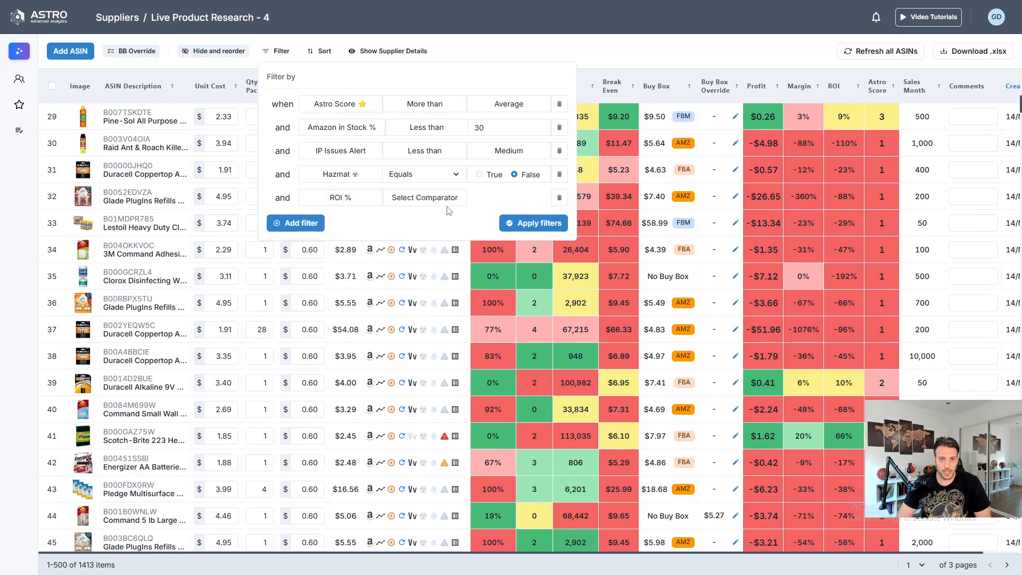
{"action": "left_click", "coordinate": [442, 199]}
{"action": "left_click", "coordinate": [408, 218]}
{"action": "left_click", "coordinate": [492, 199]}
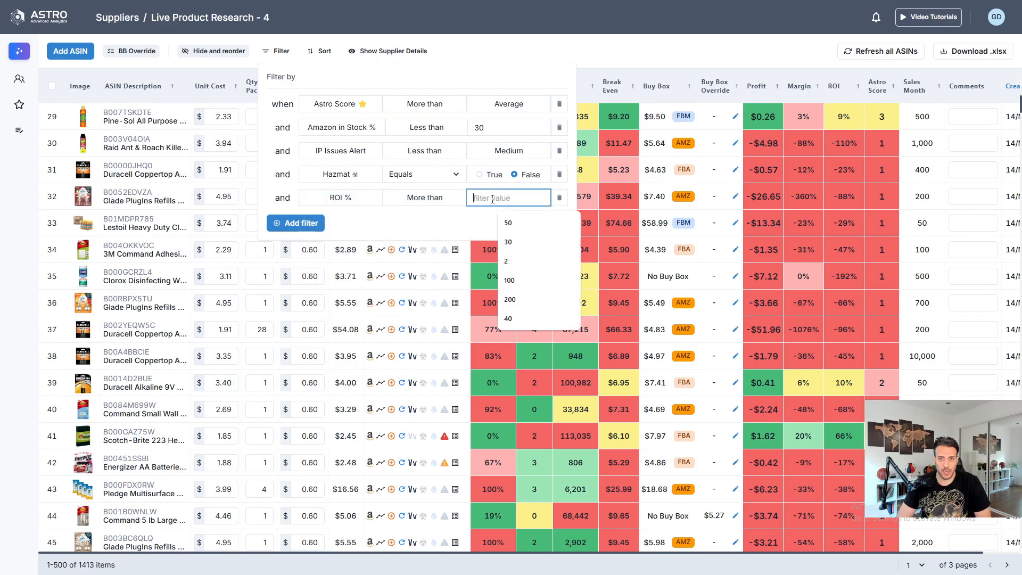
{"action": "type", "text": "45"}
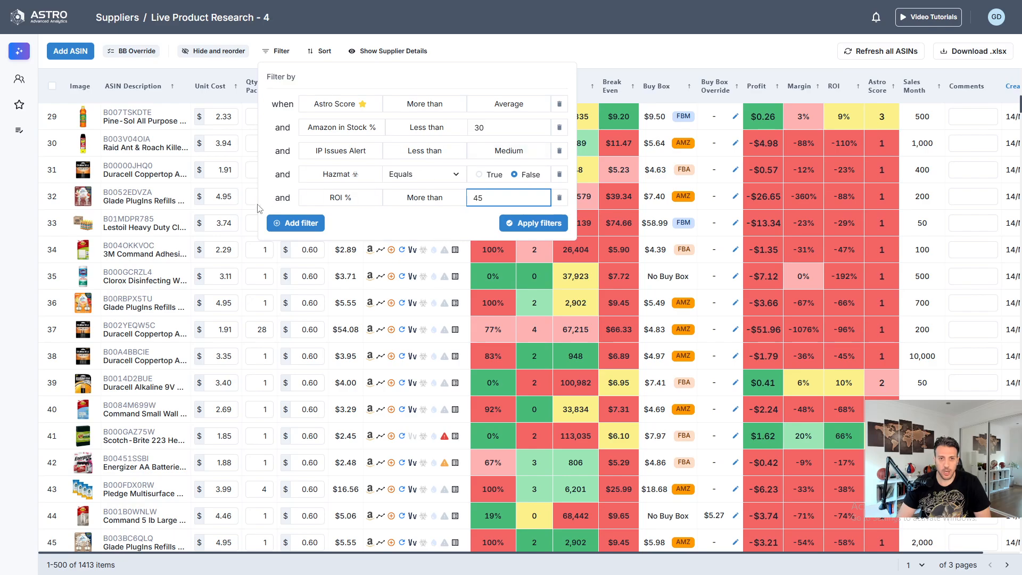
- Add a sixth filter condition for Profit $ more than 1
{"action": "left_click", "coordinate": [293, 222]}
{"action": "left_click", "coordinate": [335, 220]}
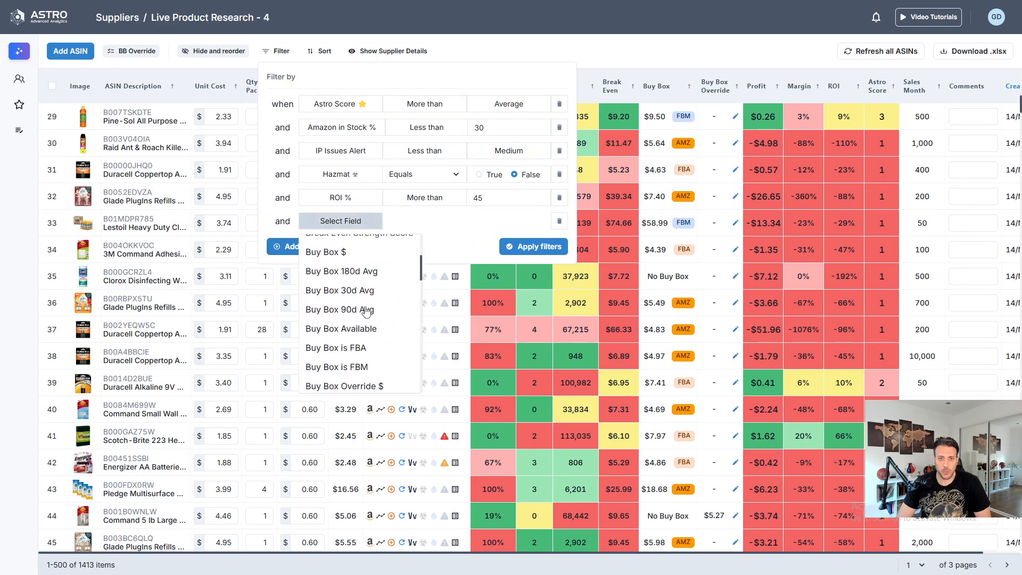
{"action": "scroll", "coordinate": [365, 311], "scroll_direction": "down", "scroll_amount": 15}
{"action": "scroll", "coordinate": [349, 323], "scroll_direction": "up", "scroll_amount": 10}
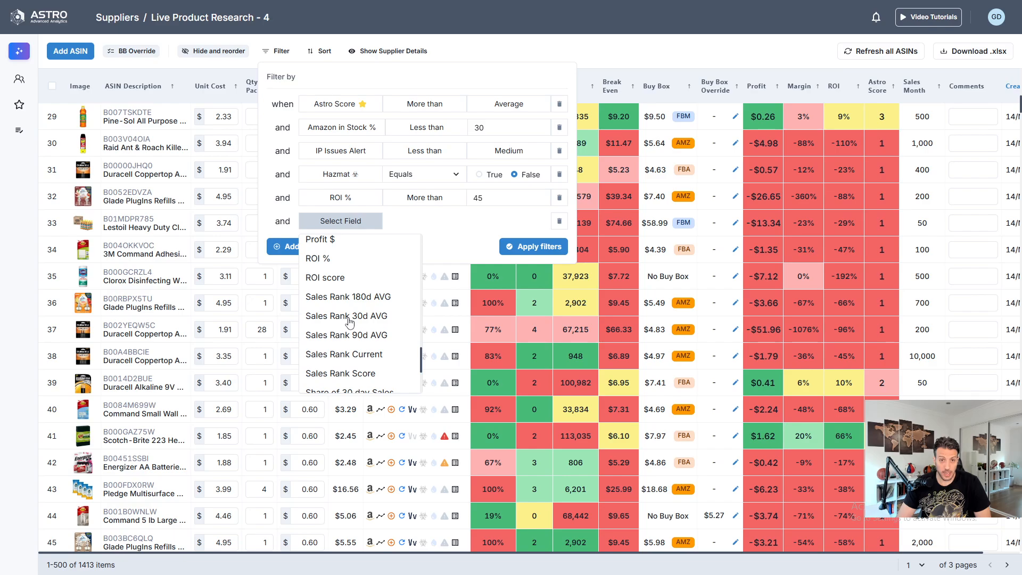
{"action": "left_click", "coordinate": [331, 242]}
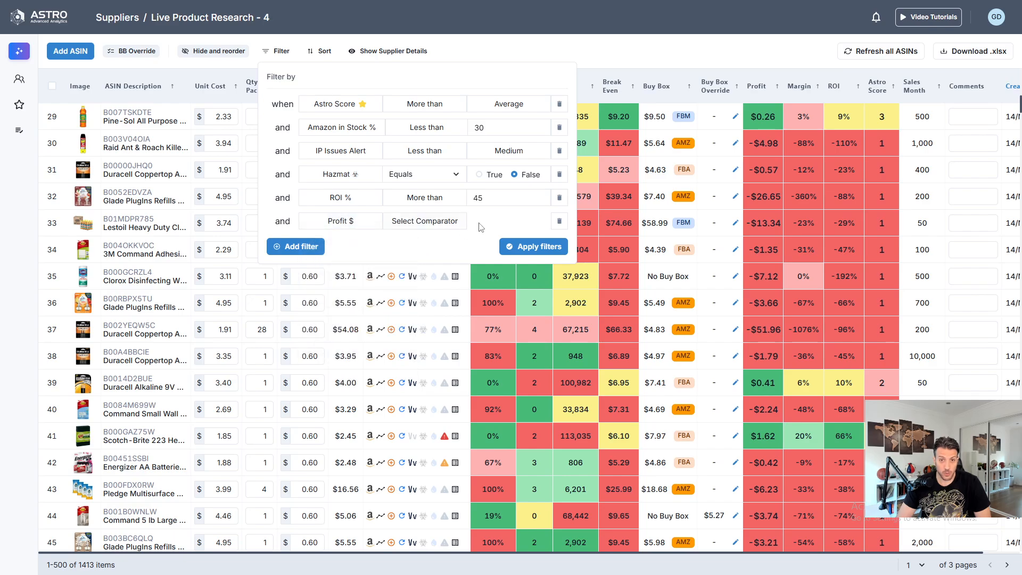
{"action": "left_click", "coordinate": [424, 221]}
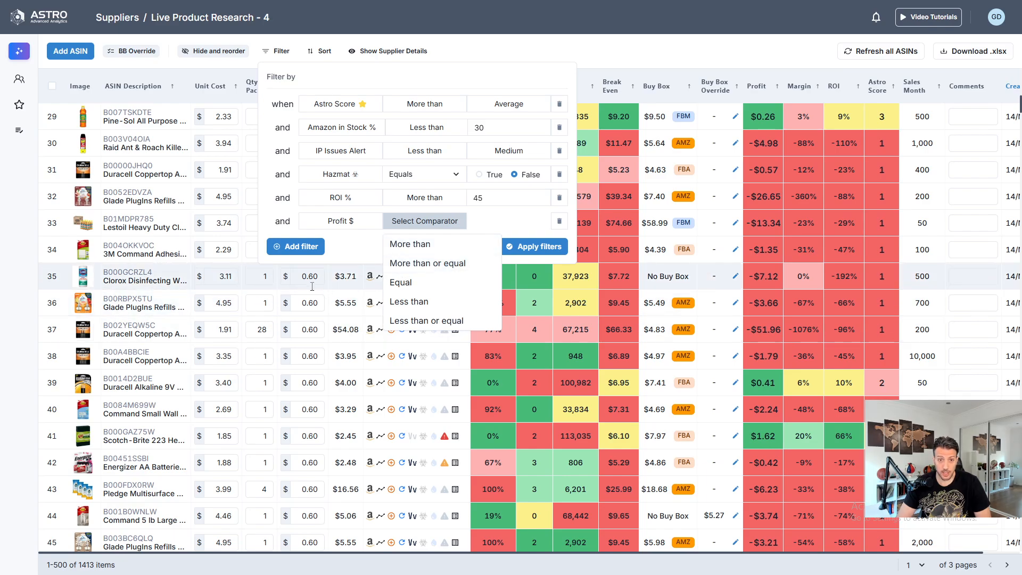
{"action": "left_click", "coordinate": [429, 246]}
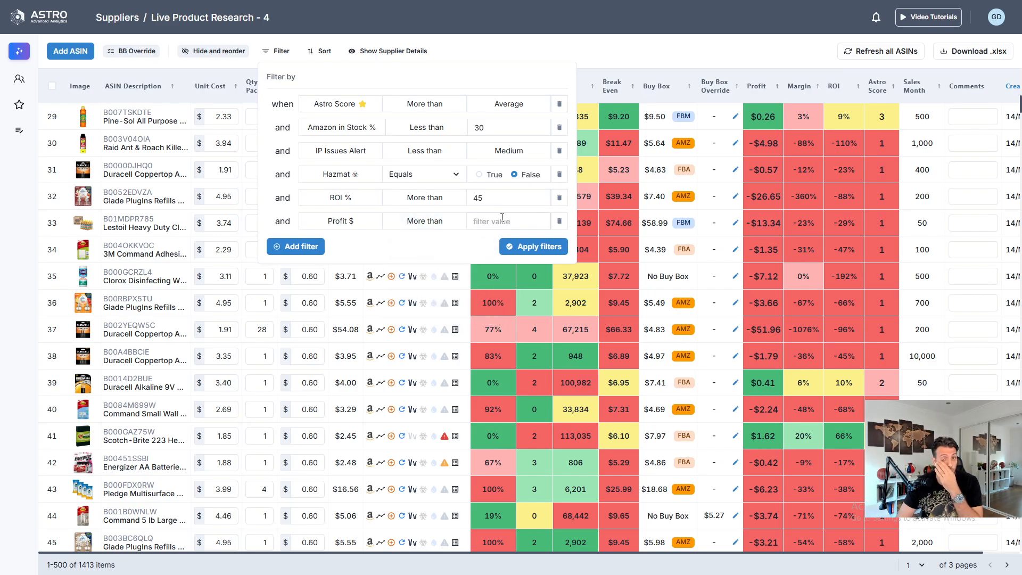
{"action": "left_click", "coordinate": [502, 218]}
{"action": "type", "text": "1"}
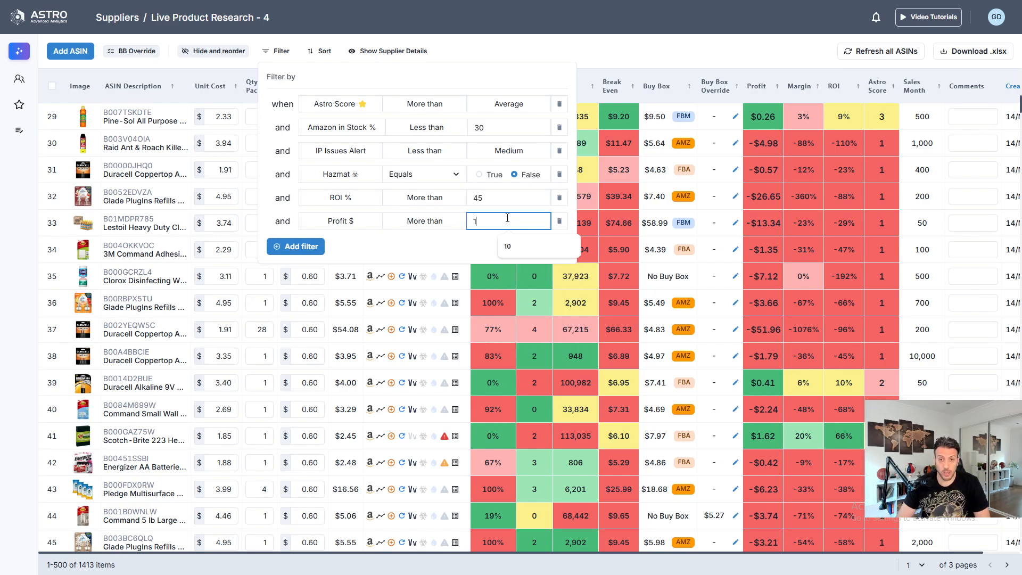
- Add a seventh filter condition for Bought Last 30 Days more than or equal to 200 and apply all the filters
{"action": "left_click", "coordinate": [308, 247]}
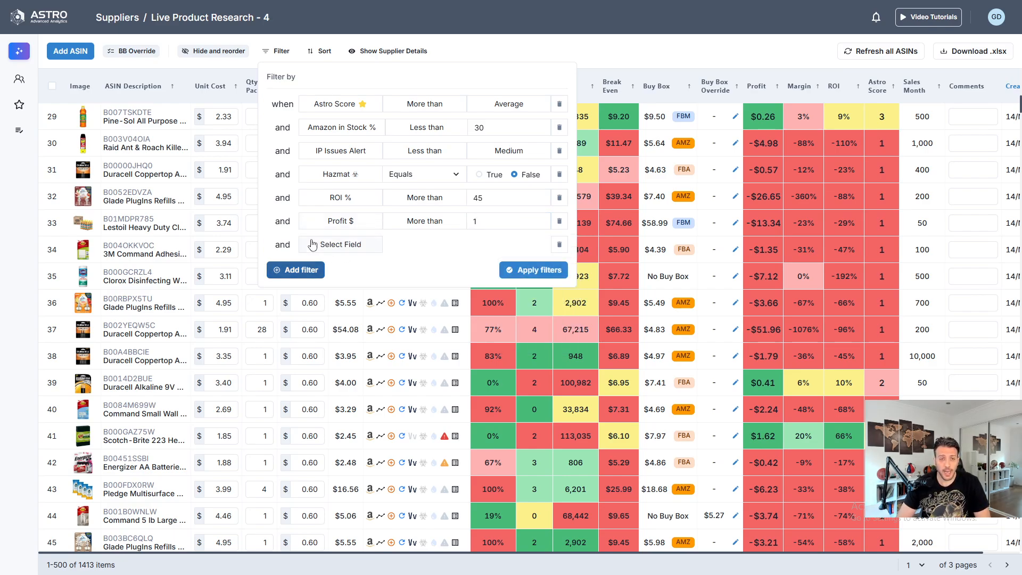
{"action": "left_click", "coordinate": [358, 245]}
{"action": "scroll", "coordinate": [354, 290], "scroll_direction": "down", "scroll_amount": 4}
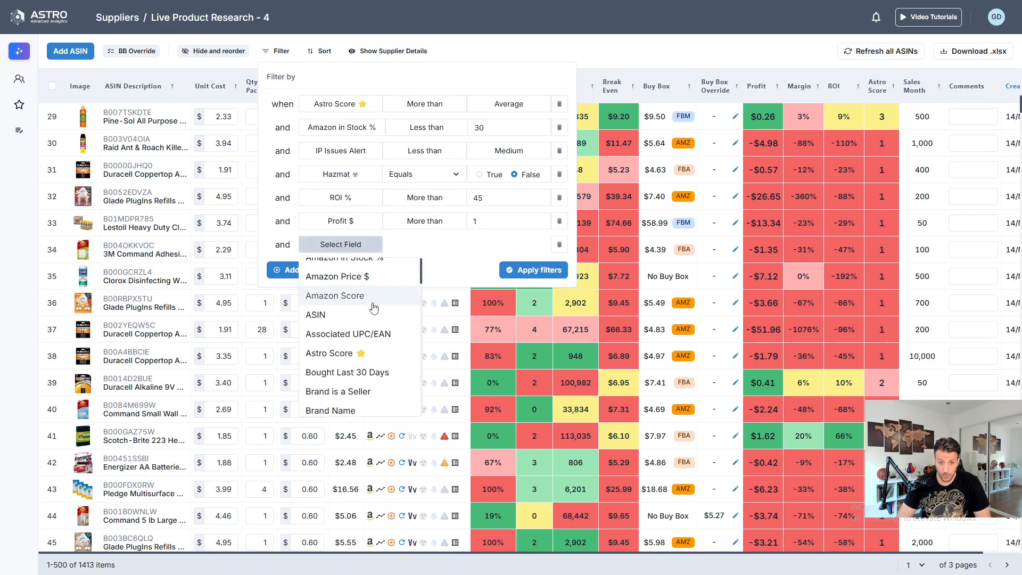
{"action": "scroll", "coordinate": [366, 372], "scroll_direction": "up", "scroll_amount": 4}
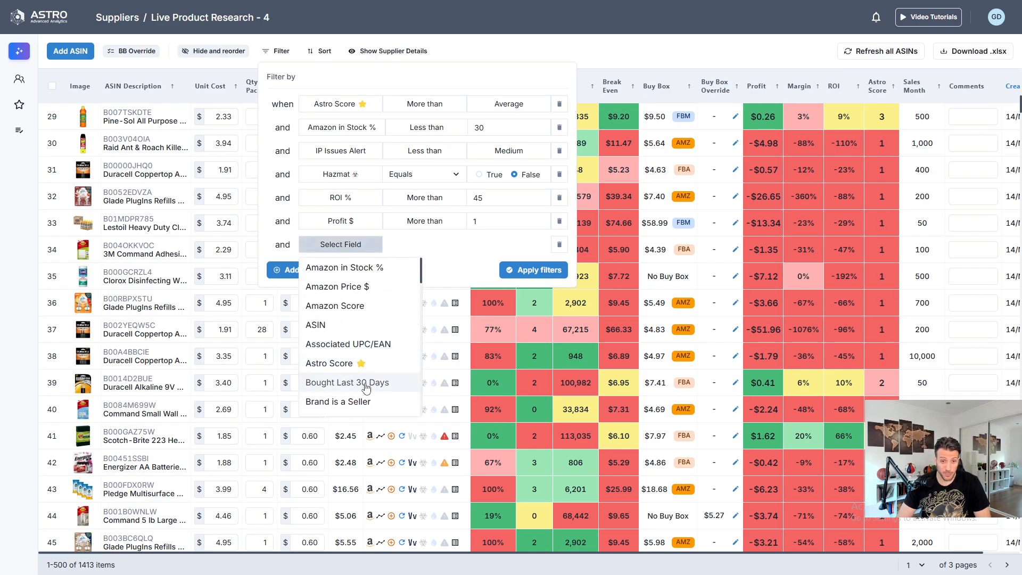
{"action": "left_click", "coordinate": [356, 383]}
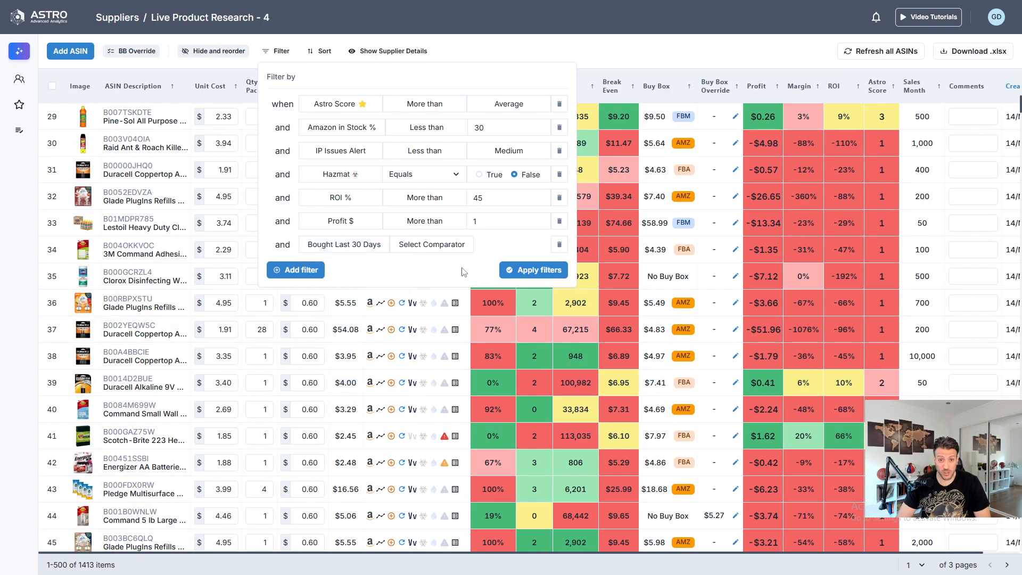
{"action": "left_click", "coordinate": [425, 244]}
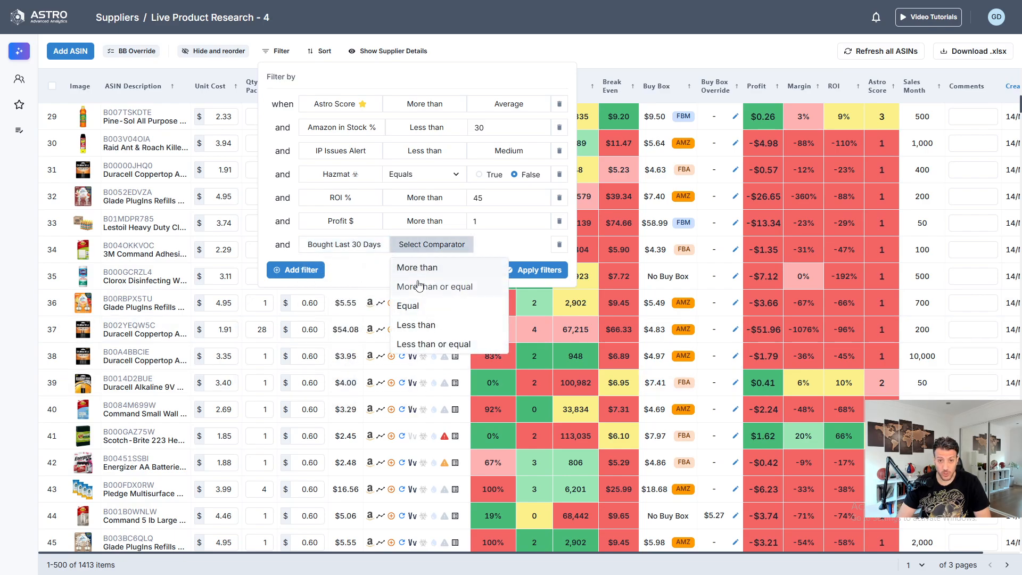
{"action": "left_click", "coordinate": [429, 286]}
{"action": "left_click", "coordinate": [515, 240]}
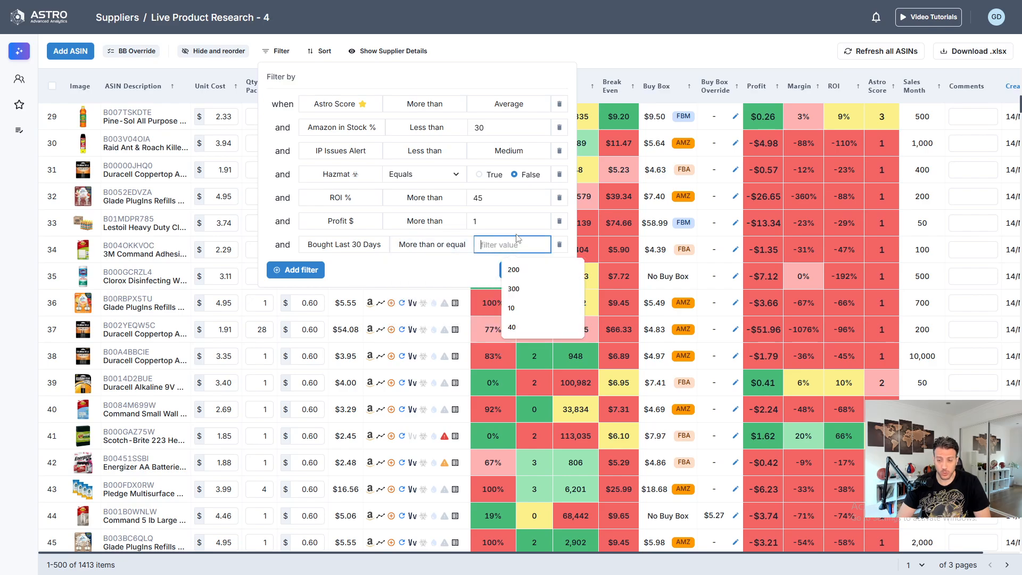
{"action": "left_click", "coordinate": [513, 270]}
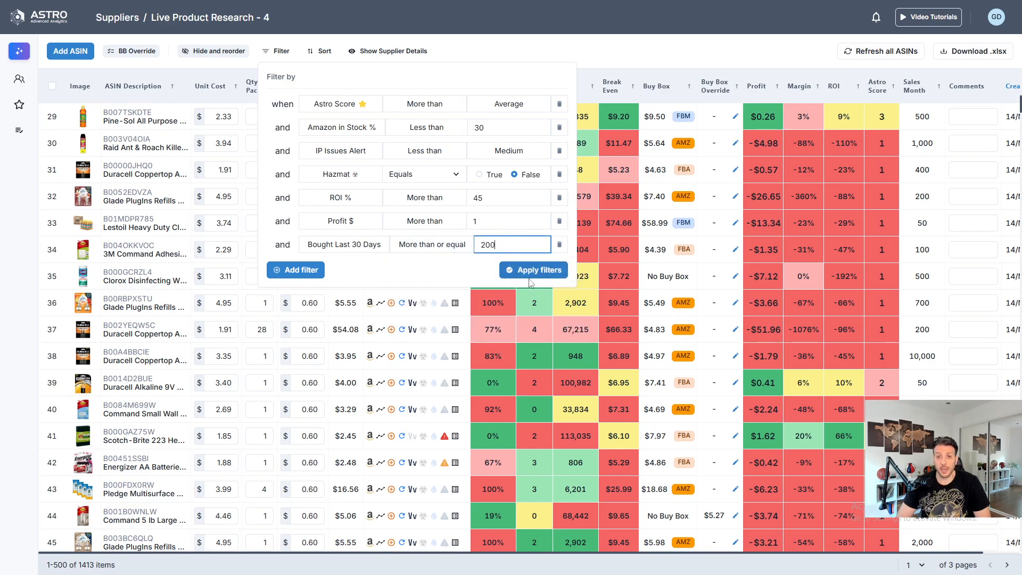
{"action": "left_click", "coordinate": [550, 269]}
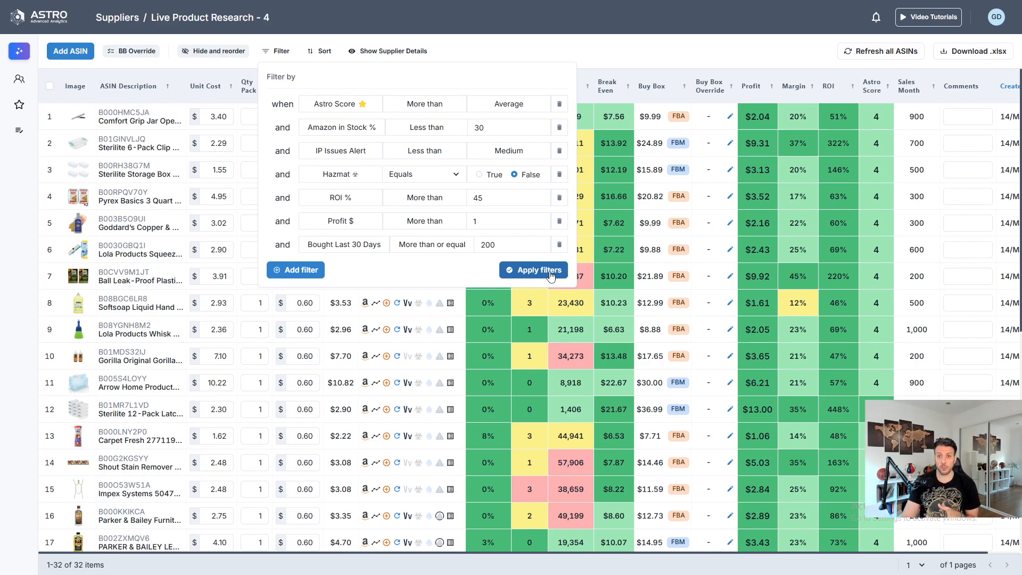
{"action": "left_click", "coordinate": [639, 59]}
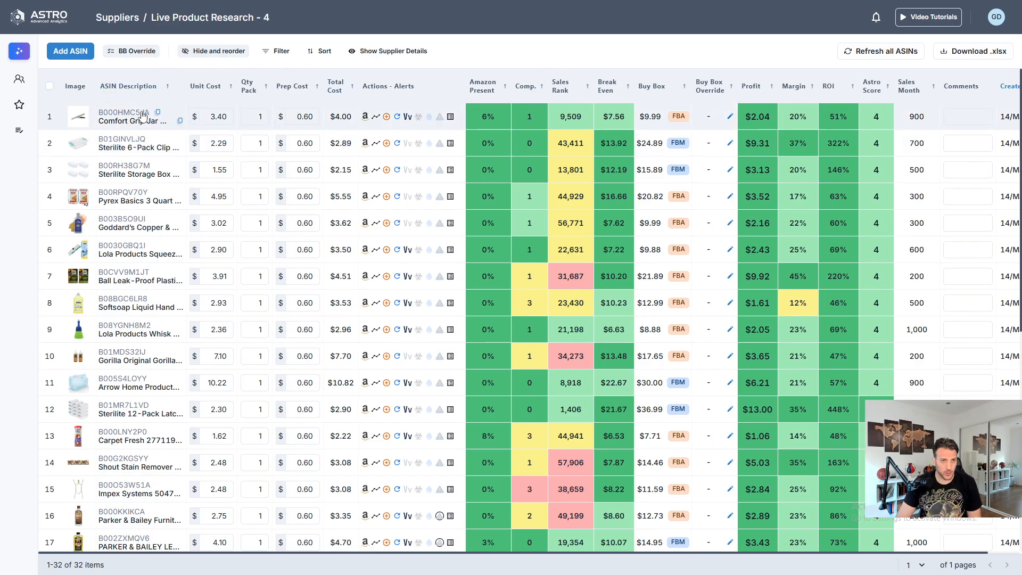
- Check the product details of the Sterilite 6-Pack Clip Box and set its pack quantity to 6
{"action": "mouse_move", "coordinate": [130, 115]}
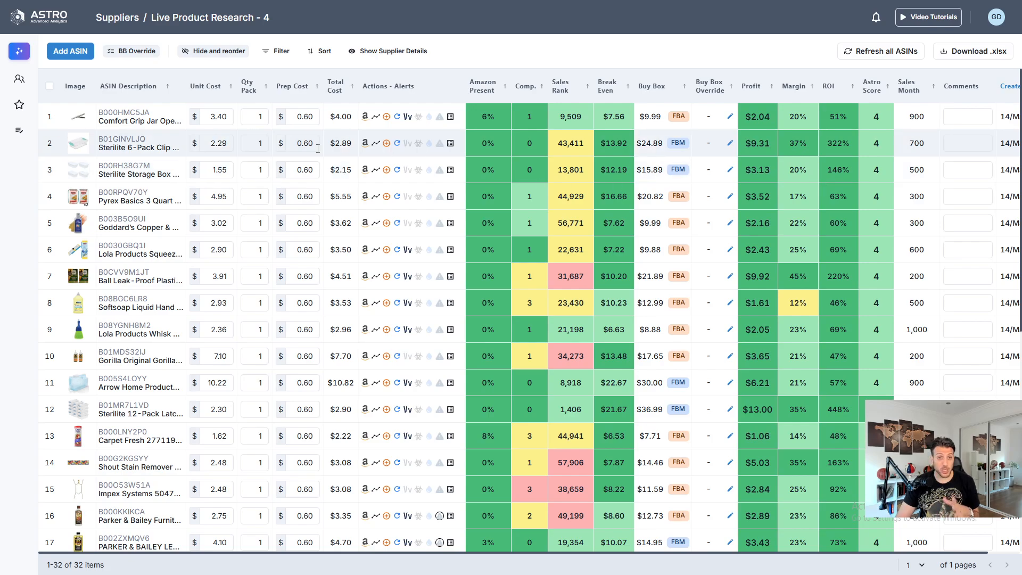
{"action": "mouse_move", "coordinate": [110, 145]}
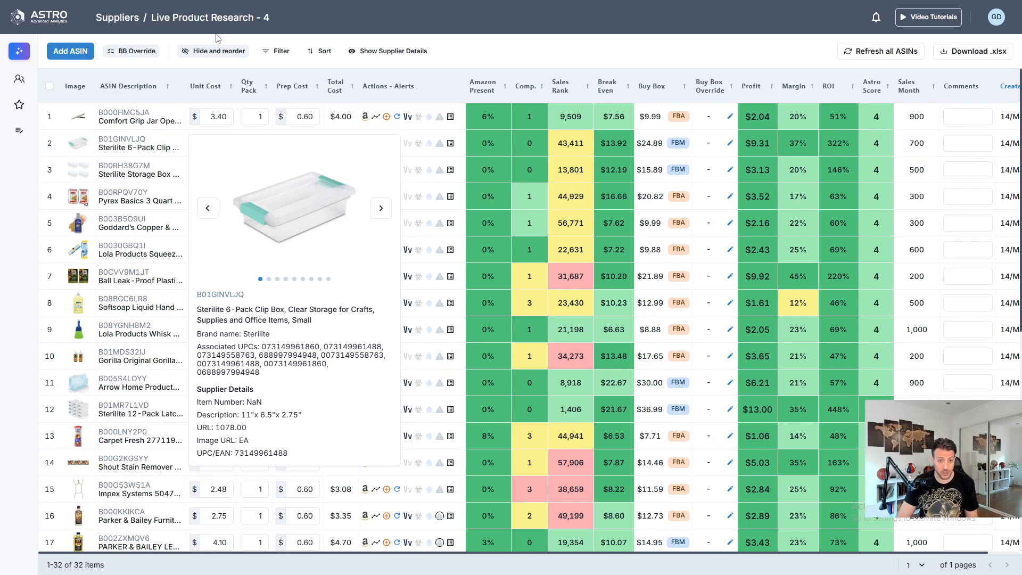
{"action": "double_click", "coordinate": [254, 146]}
{"action": "type", "text": "6"}
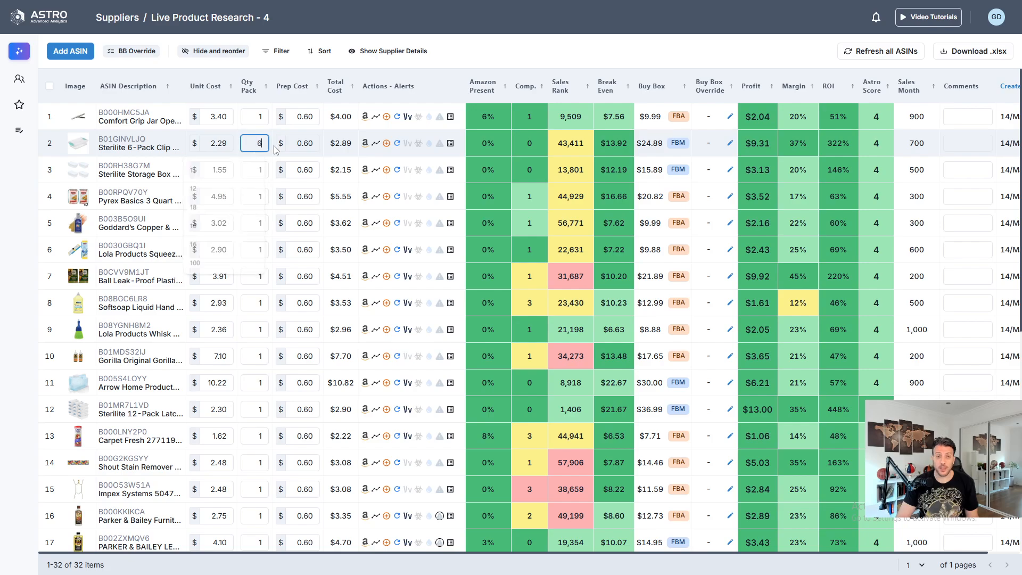
{"action": "key", "text": "Return"}
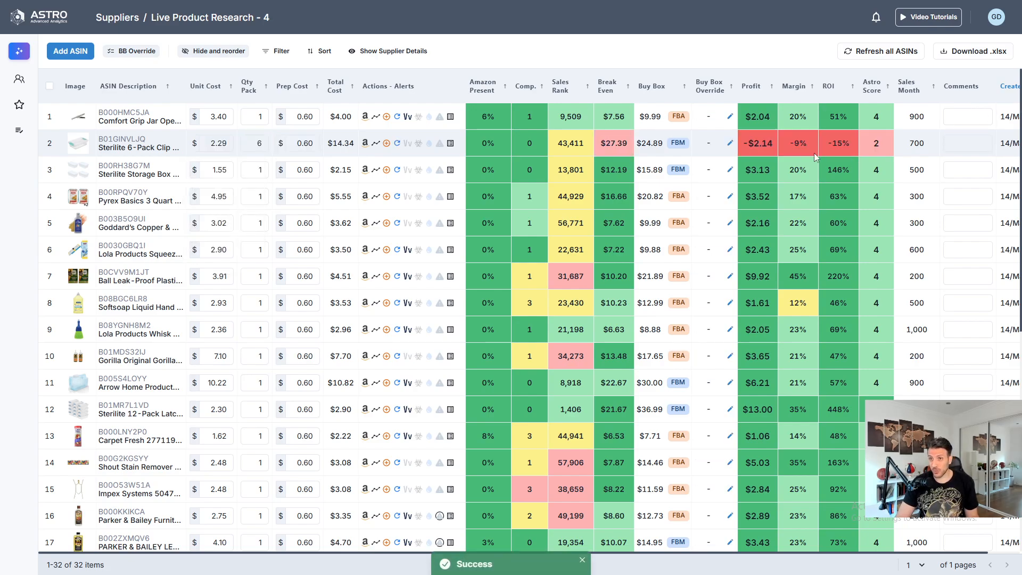
- Review the Buy Box contenders and their prices for the Sterilite 6-Pack Clip Box
{"action": "mouse_move", "coordinate": [446, 145]}
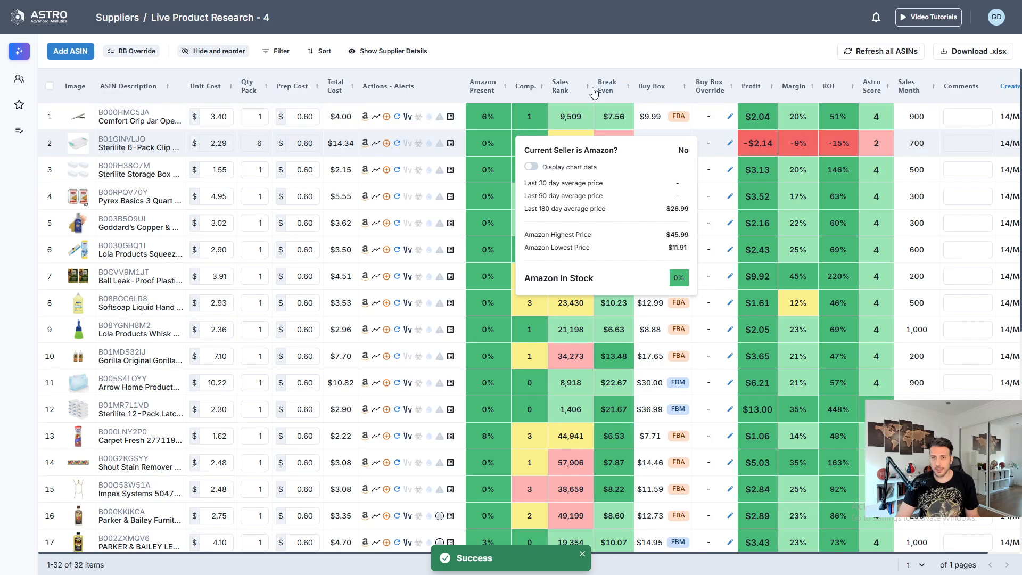
{"action": "left_click", "coordinate": [452, 145]}
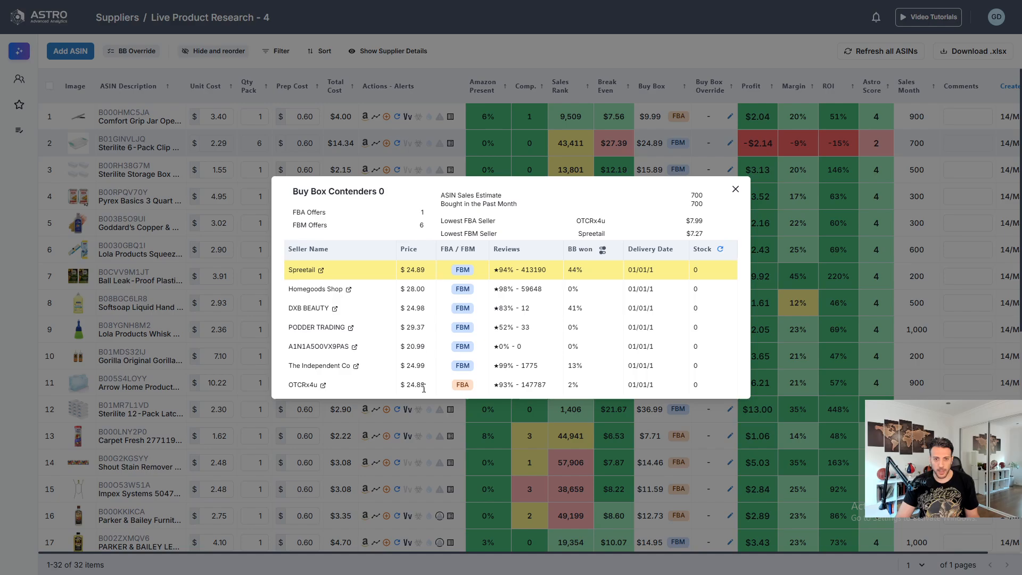
{"action": "left_click", "coordinate": [390, 124]}
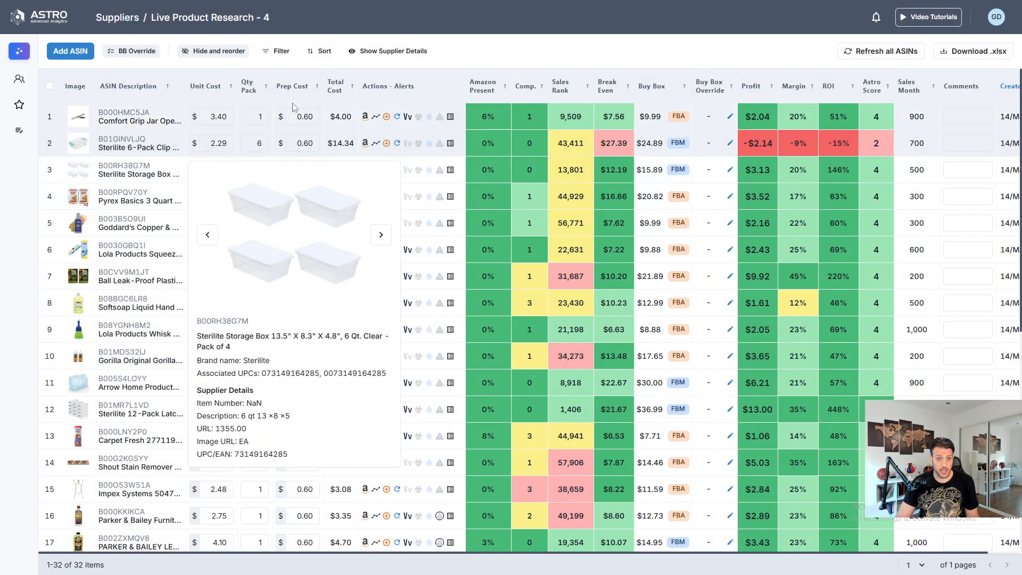
- Set the pack quantity of the Sterilite Storage Box to 4
{"action": "left_click", "coordinate": [254, 169]}
{"action": "type", "text": "4"}
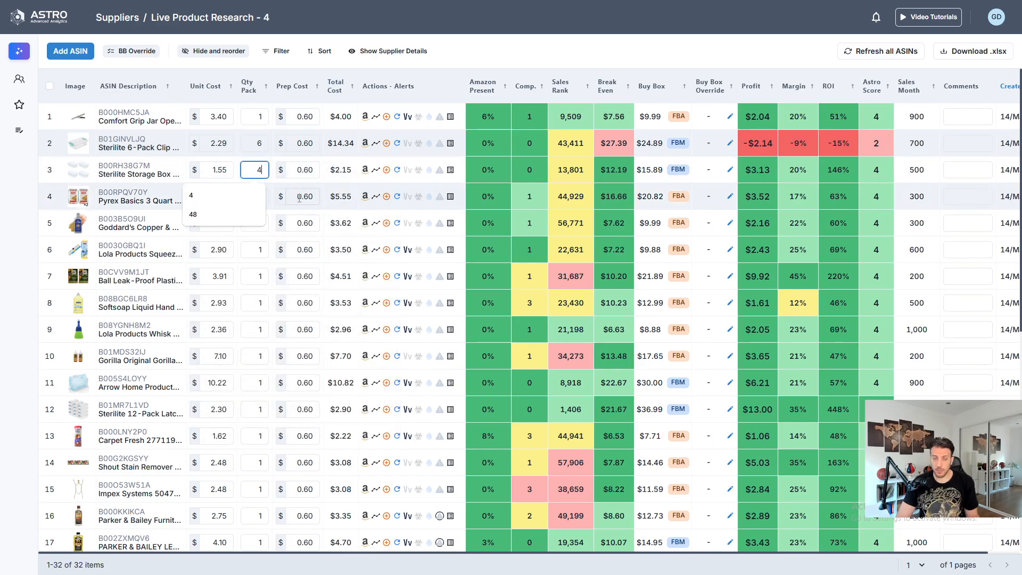
{"action": "key", "text": "Return"}
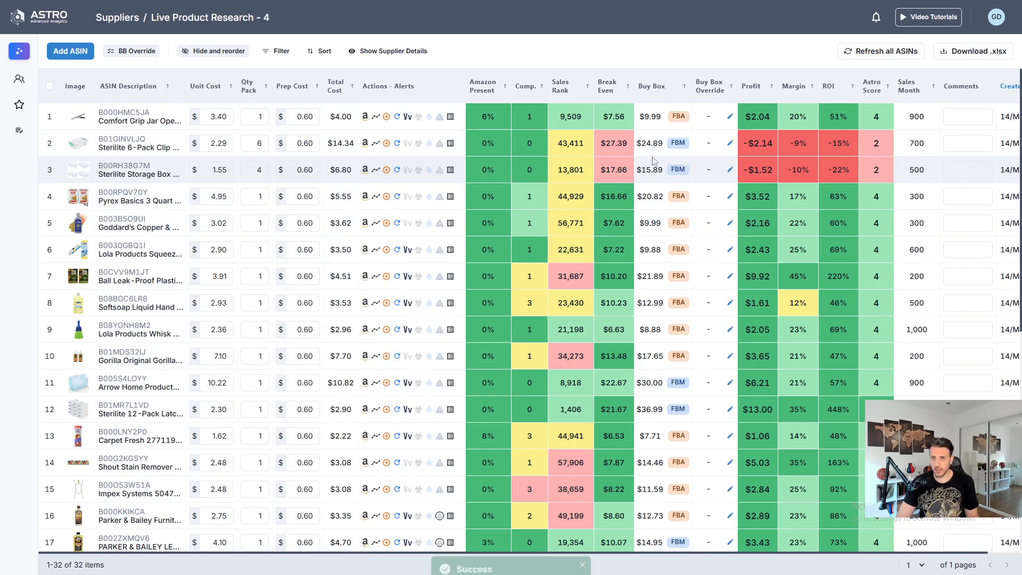
- Check the Sterilite Storage Box's Buy Box contenders and override its Buy Box price with a custom price of $17.47
{"action": "left_click", "coordinate": [447, 171]}
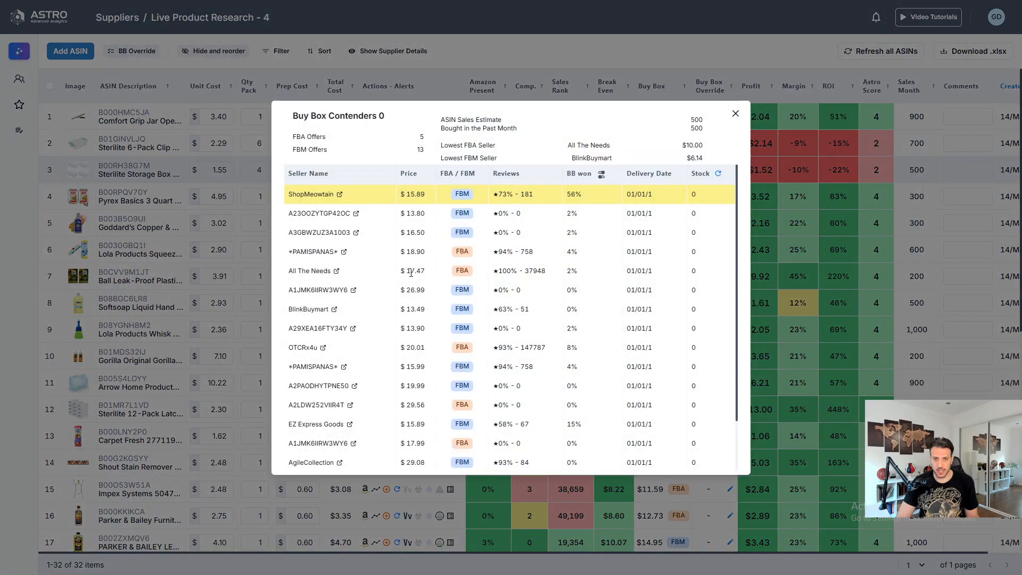
{"action": "left_click", "coordinate": [672, 52]}
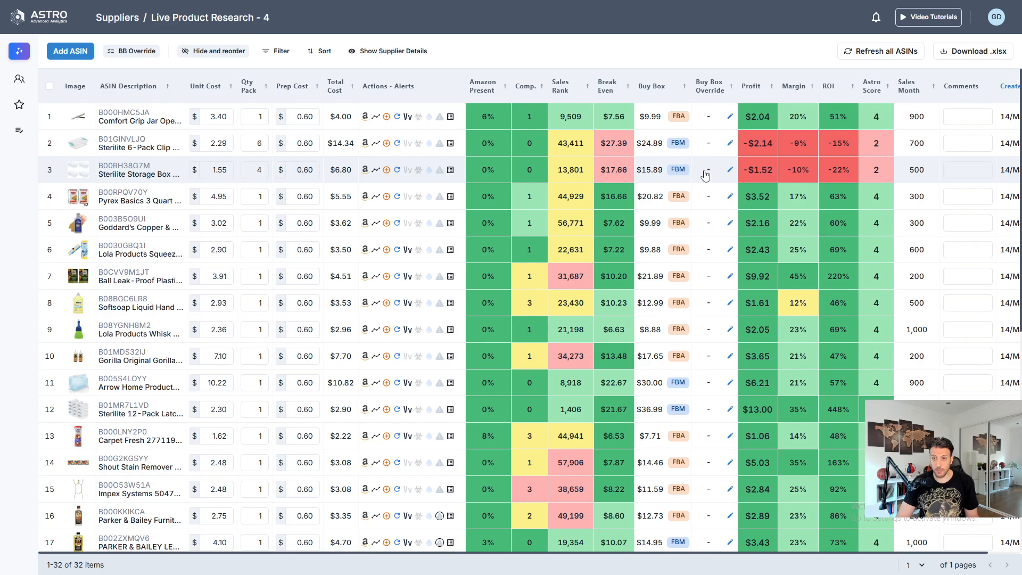
{"action": "left_click", "coordinate": [730, 143]}
{"action": "type", "text": "17.47"}
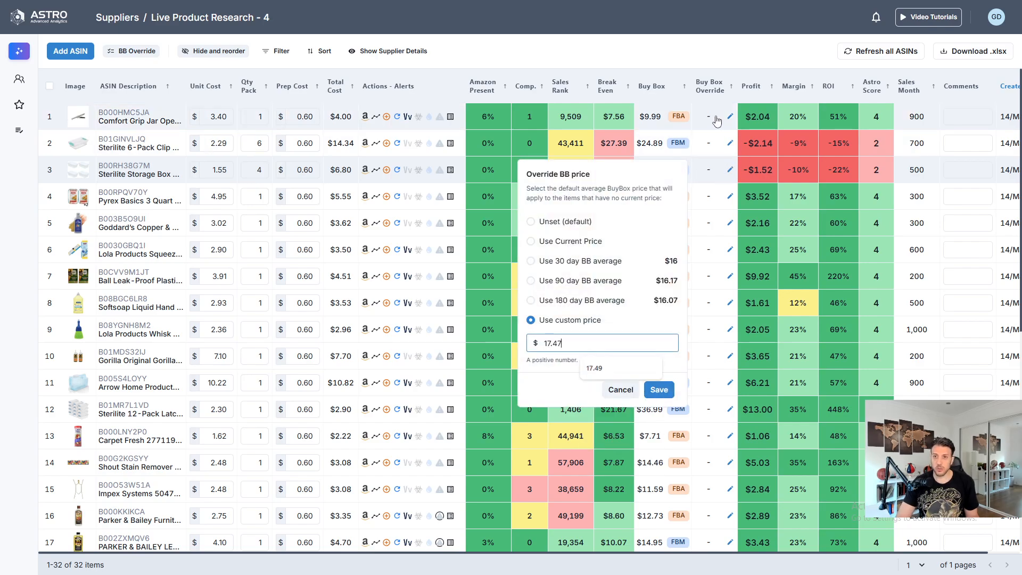
{"action": "key", "text": "Return"}
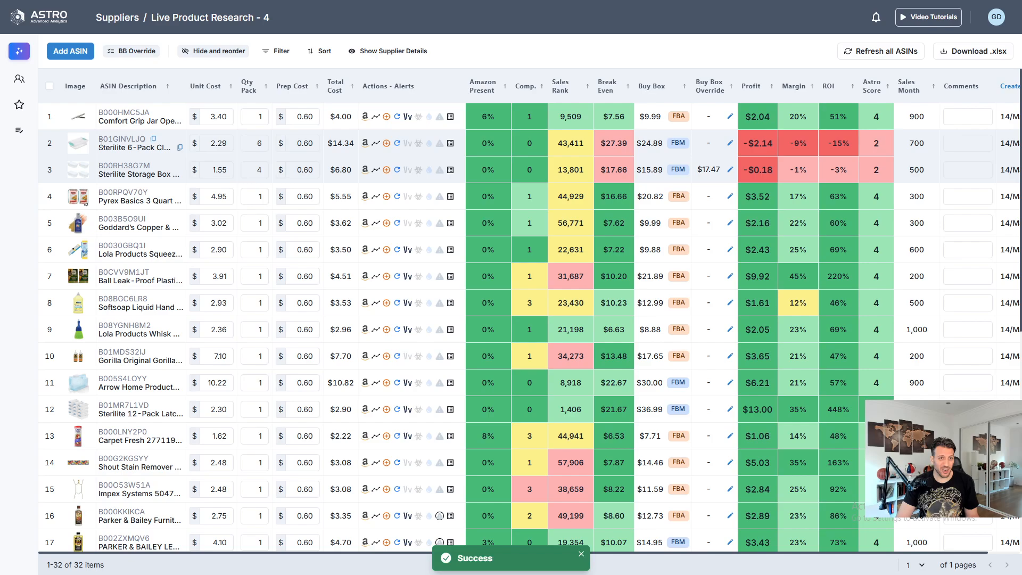
- Set the prep cost of the Sterilite Storage Box to $1.10
{"action": "mouse_move", "coordinate": [128, 182]}
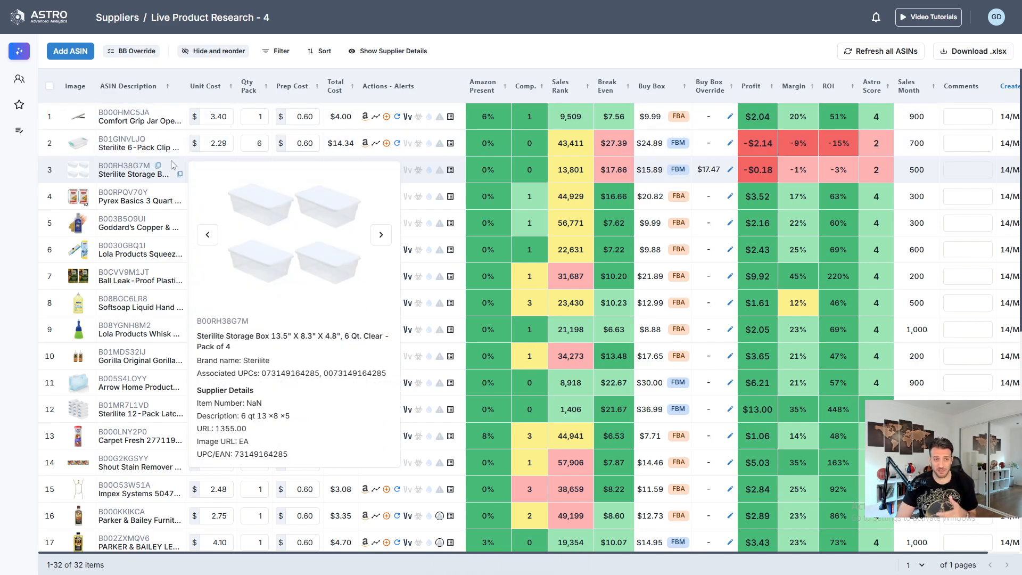
{"action": "left_click", "coordinate": [298, 170]}
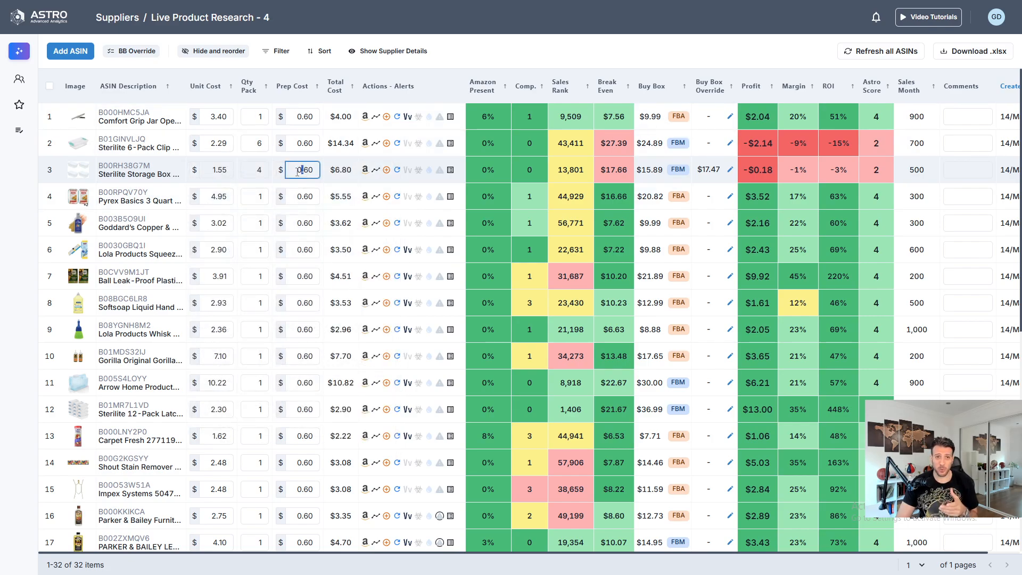
{"action": "left_click", "coordinate": [296, 170]}
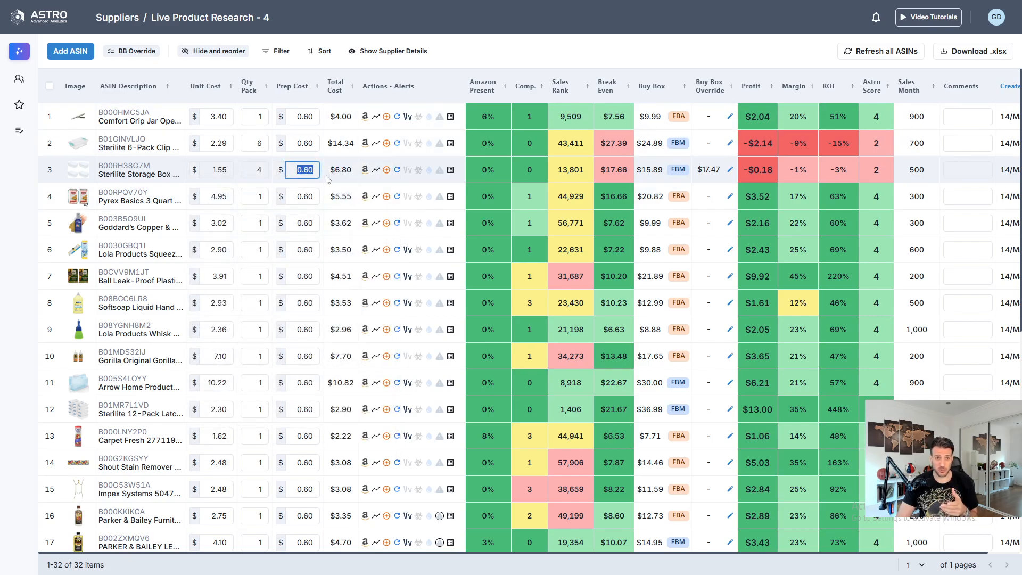
{"action": "type", "text": "1.2"}
{"action": "key", "text": "Return"}
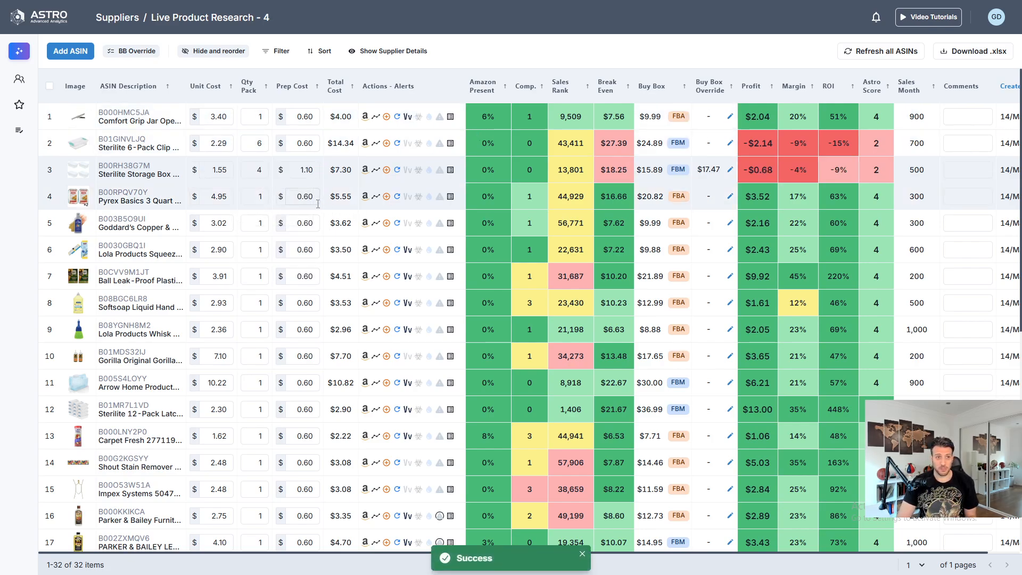
- Set the prep cost of the Sterilite 6-Pack Clip Box to $1.10
{"action": "left_click", "coordinate": [304, 148]}
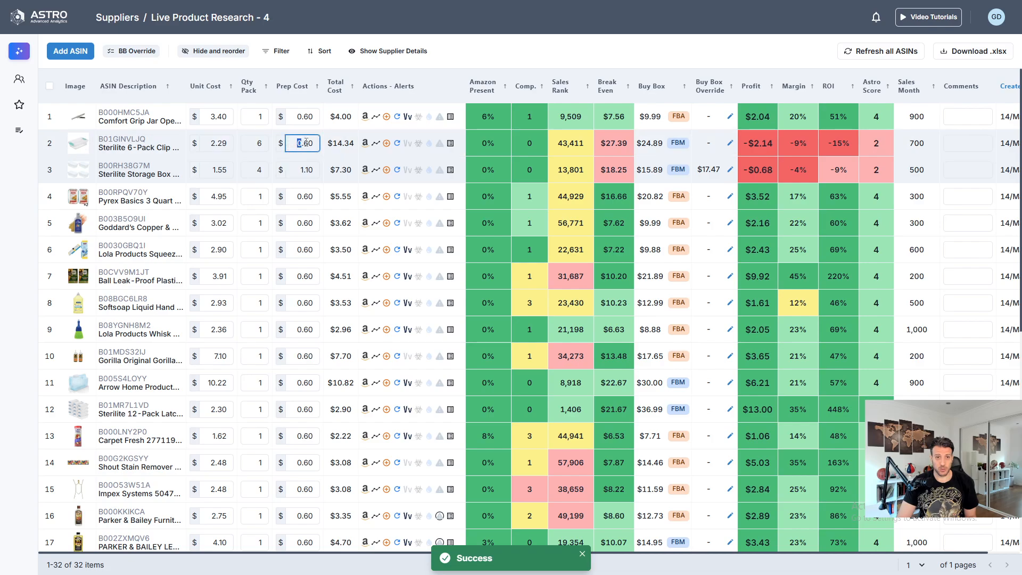
{"action": "type", "text": "1.1"}
{"action": "key", "text": "Return"}
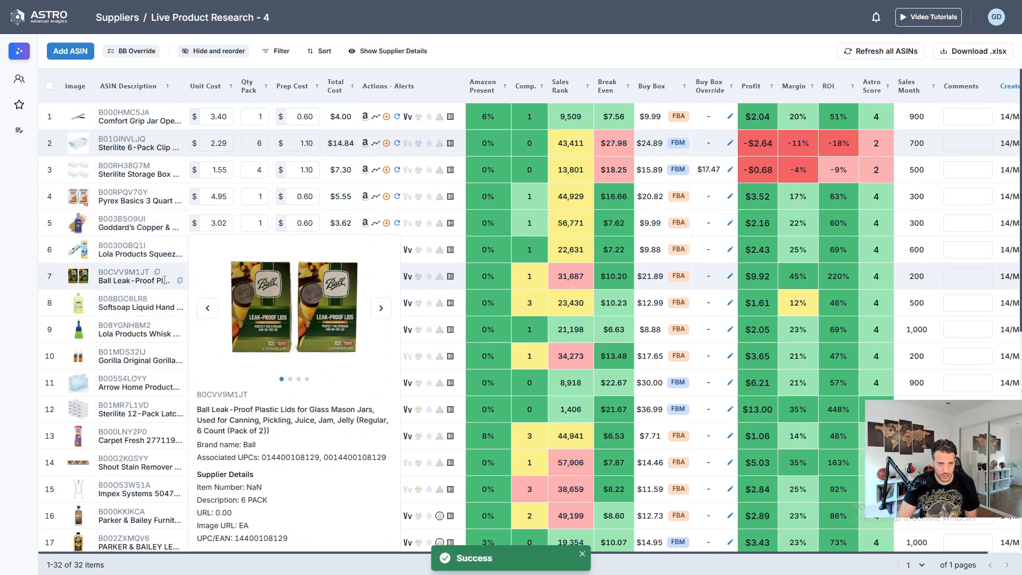
- Set the pack quantity of the Ball Leak-Proof Plastic Lids to 2
{"action": "double_click", "coordinate": [259, 274]}
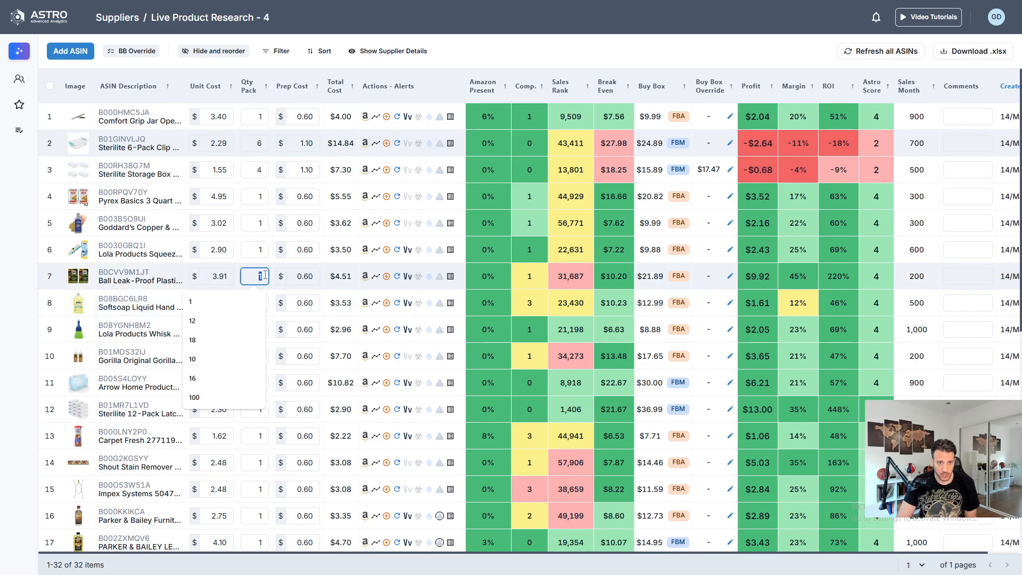
{"action": "type", "text": "2"}
{"action": "key", "text": "Return"}
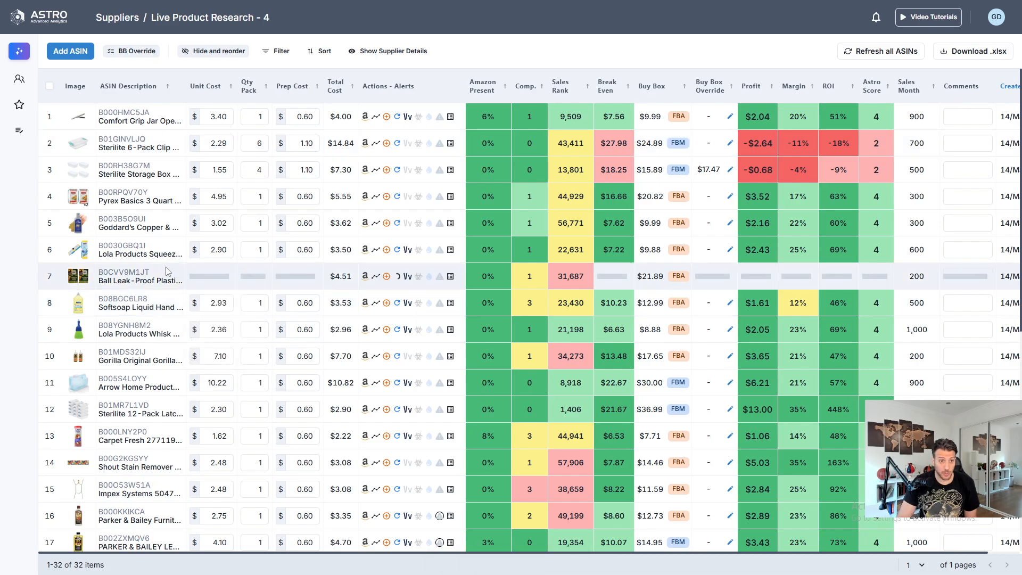
{"action": "mouse_move", "coordinate": [132, 279]}
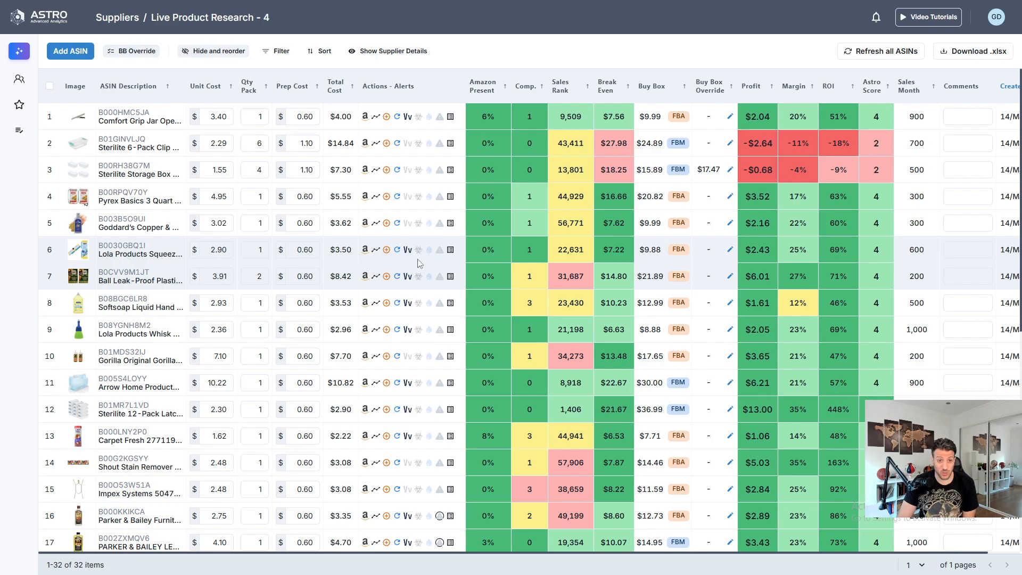
- Check the product details of the Sterilite 12-Pack Latch Box and set its pack quantity to 12
{"action": "mouse_move", "coordinate": [843, 423]}
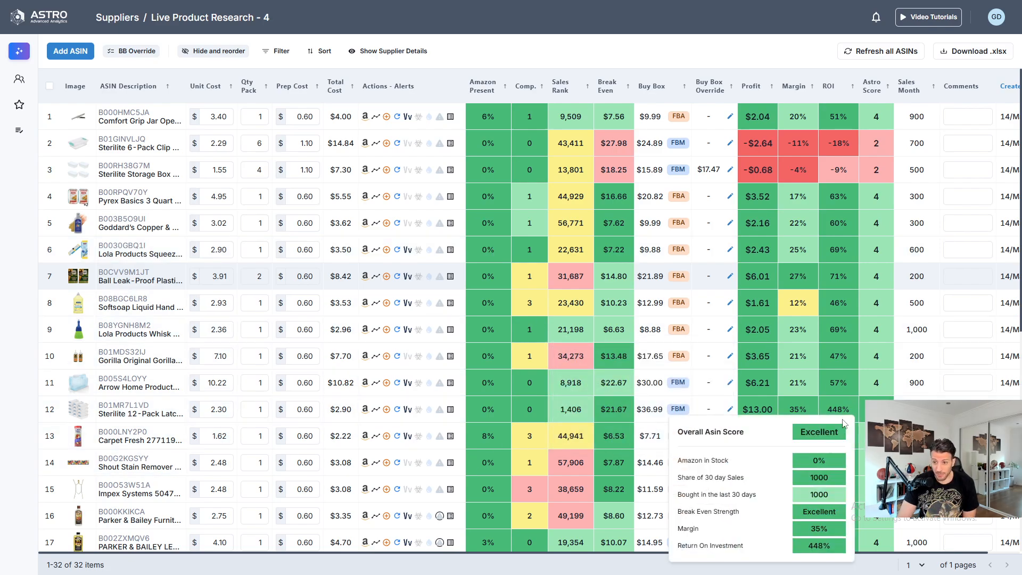
{"action": "mouse_move", "coordinate": [124, 409]}
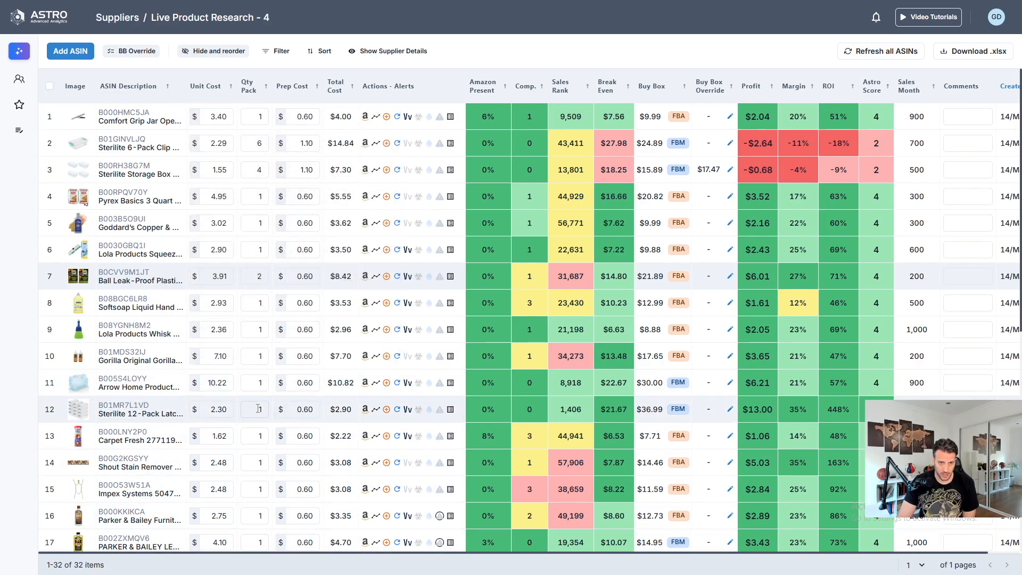
{"action": "left_click", "coordinate": [253, 406]}
{"action": "type", "text": "12"}
{"action": "key", "text": "Return"}
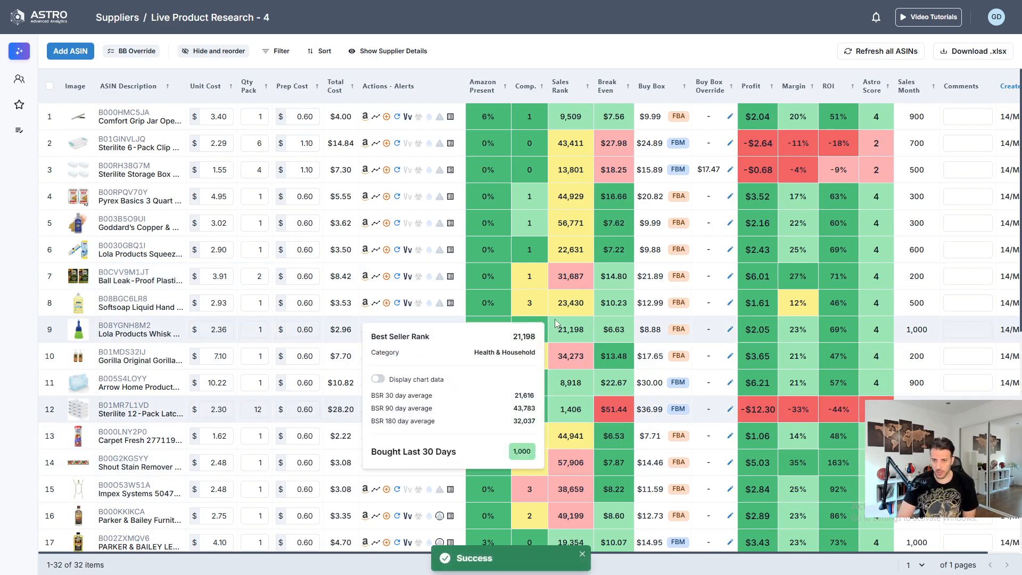
- Check the pack size of the Shout Stain Remover Wipes and set their pack quantity to 3
{"action": "scroll", "coordinate": [554, 318], "scroll_direction": "down", "scroll_amount": 2}
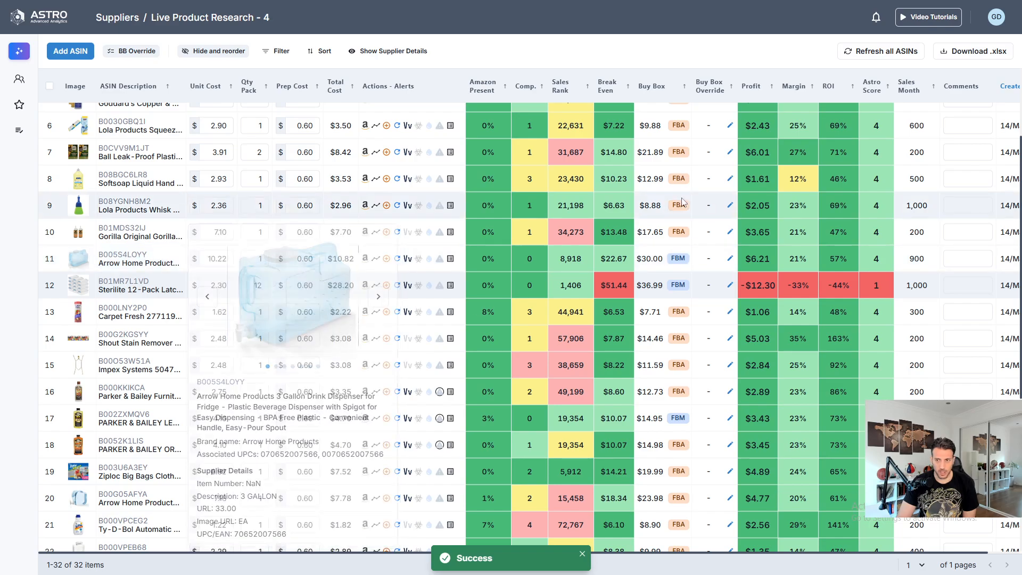
{"action": "mouse_move", "coordinate": [121, 341]}
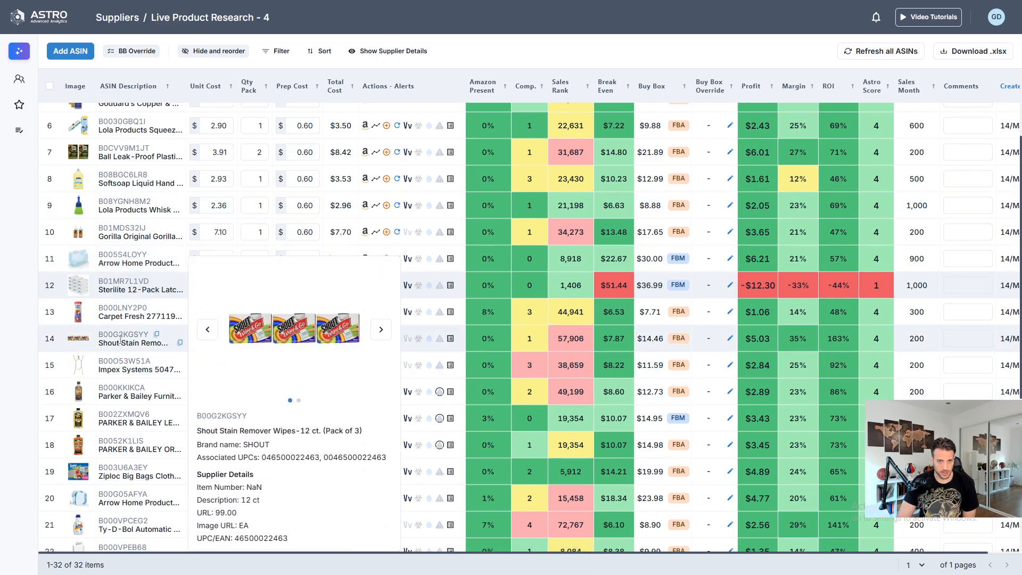
{"action": "left_click", "coordinate": [255, 338]}
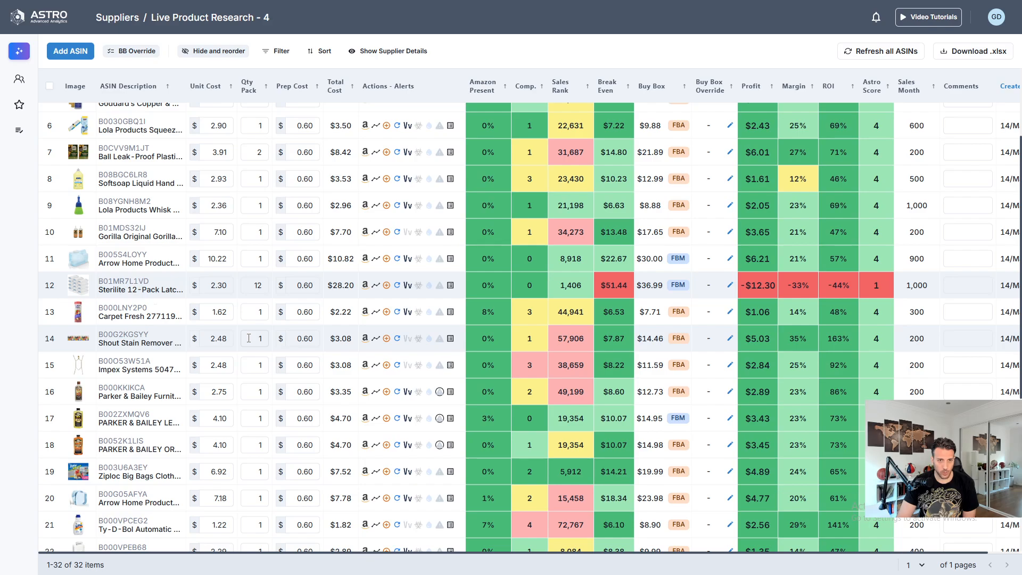
{"action": "type", "text": "3"}
{"action": "key", "text": "Return"}
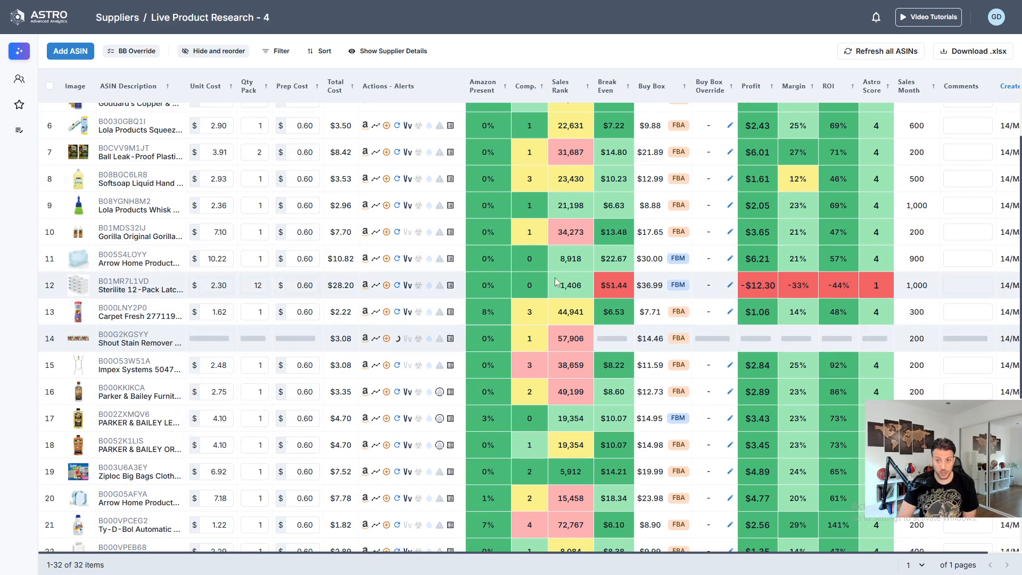
- Check the pack size in the supplier description of the Scotch-Brite Scrub Dots sponges against the Amazon listing
{"action": "scroll", "coordinate": [548, 253], "scroll_direction": "down", "scroll_amount": 3}
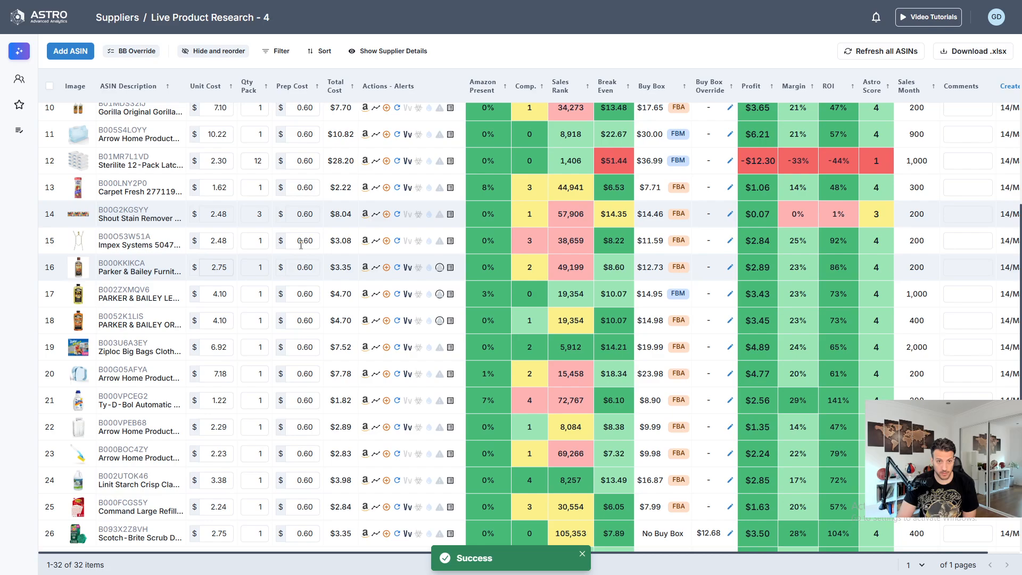
{"action": "scroll", "coordinate": [468, 300], "scroll_direction": "down", "scroll_amount": 3}
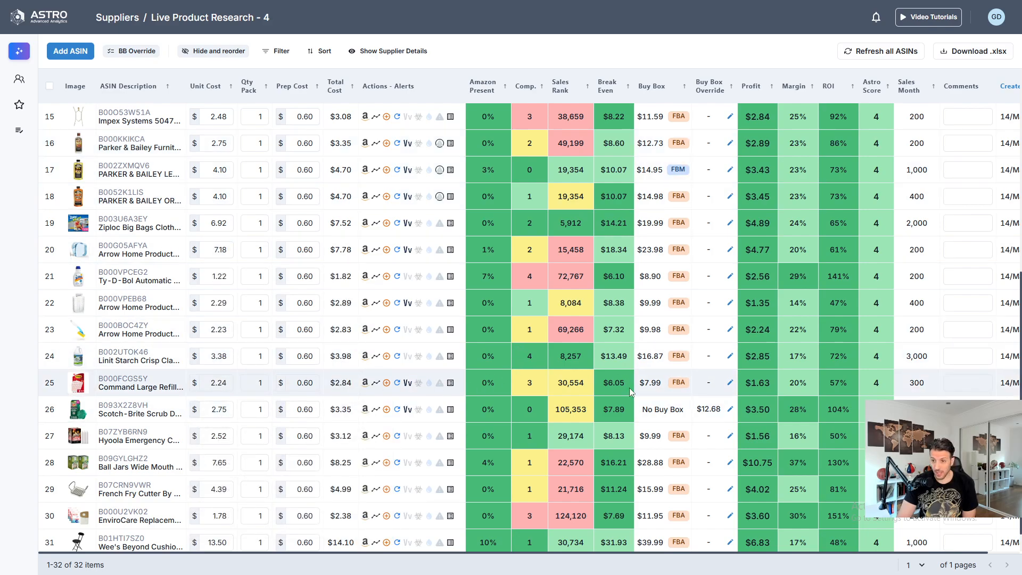
{"action": "mouse_move", "coordinate": [130, 405]}
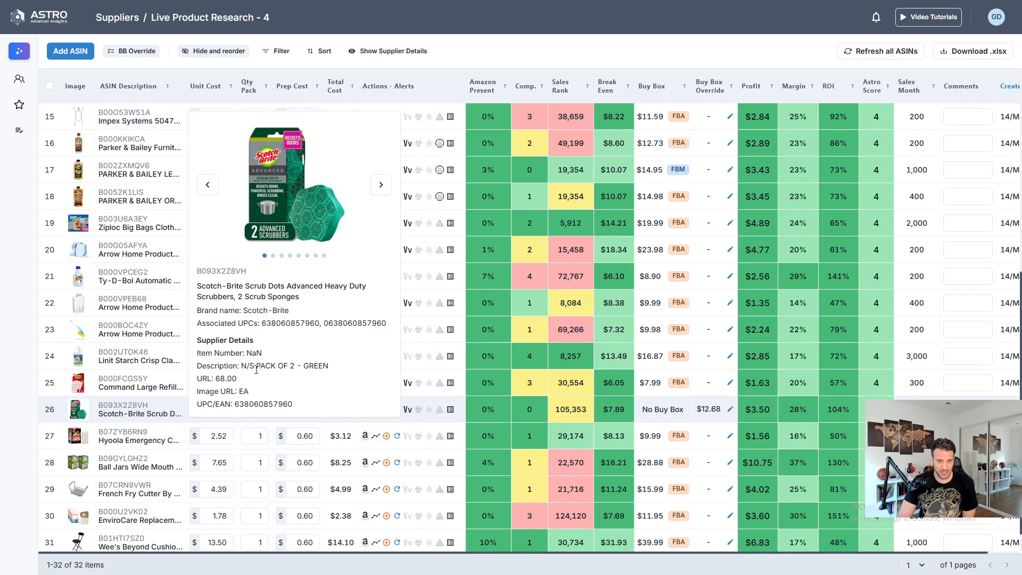
{"action": "left_click_drag", "start_coordinate": [269, 368], "coordinate": [317, 369]}
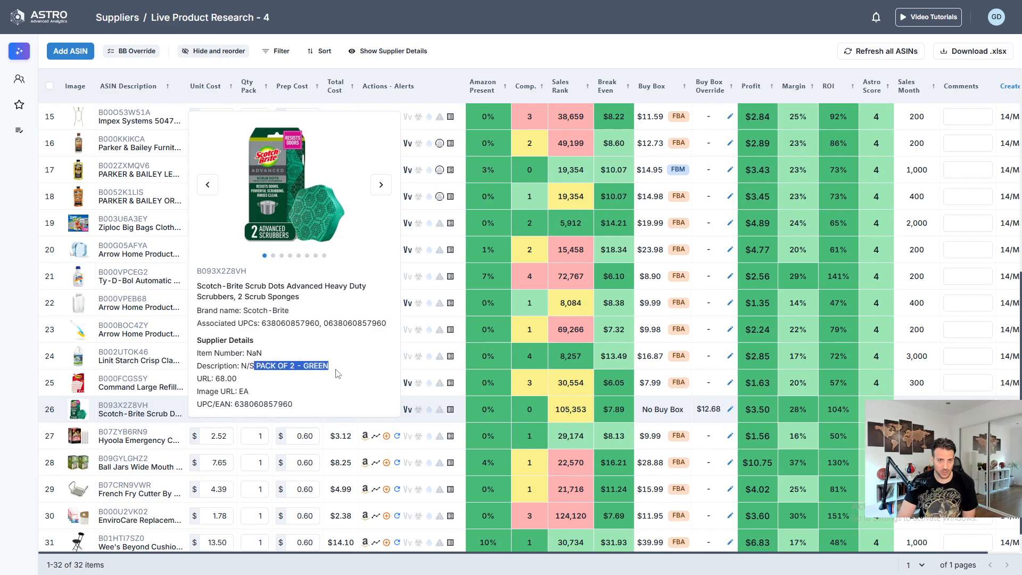
{"action": "scroll", "coordinate": [673, 433], "scroll_direction": "down", "scroll_amount": 1}
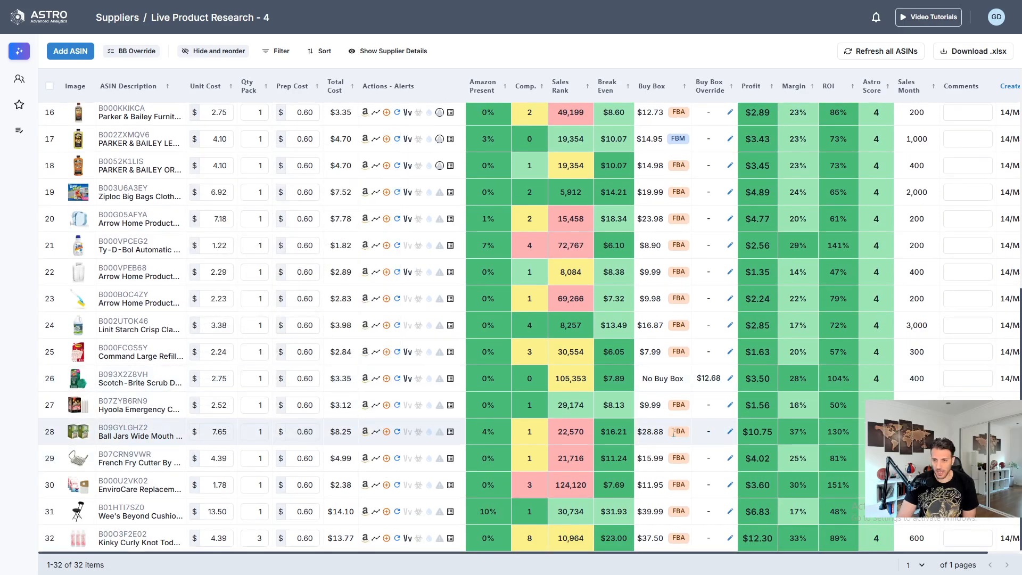
- Set the pack quantity of the EnviroCare replacement product to 3
{"action": "mouse_move", "coordinate": [128, 483]}
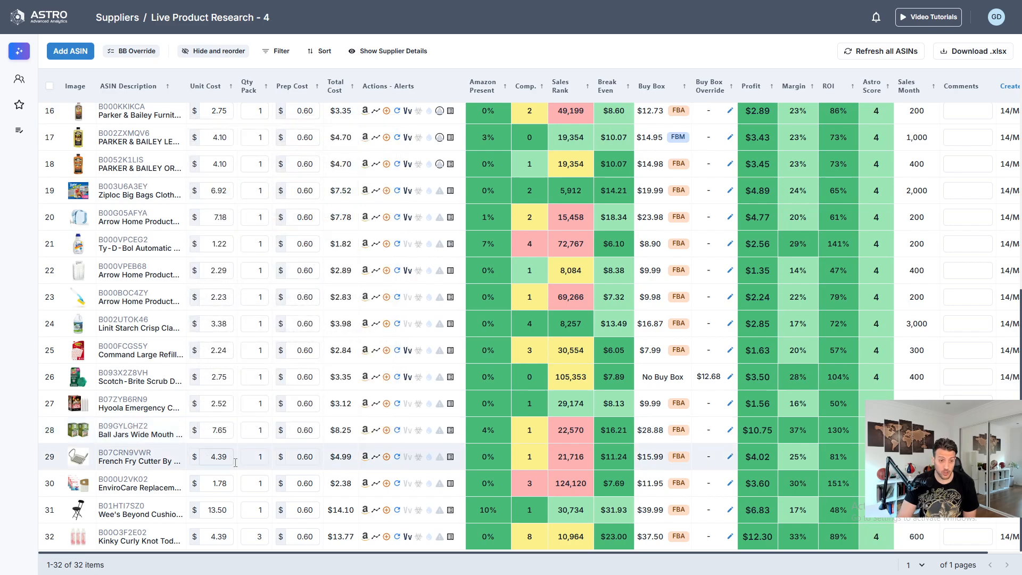
{"action": "left_click", "coordinate": [259, 482]}
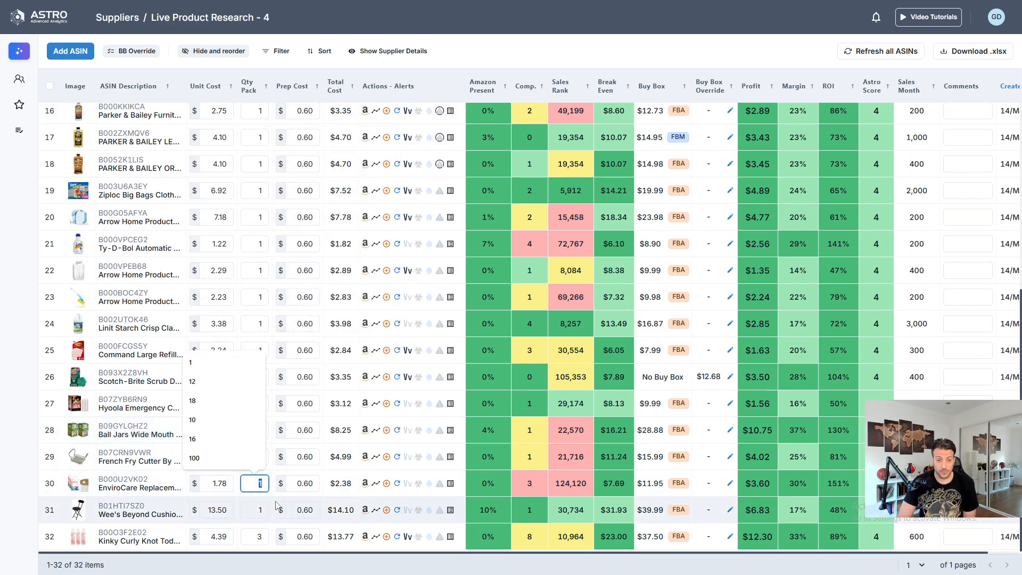
{"action": "type", "text": "3"}
{"action": "key", "text": "Return"}
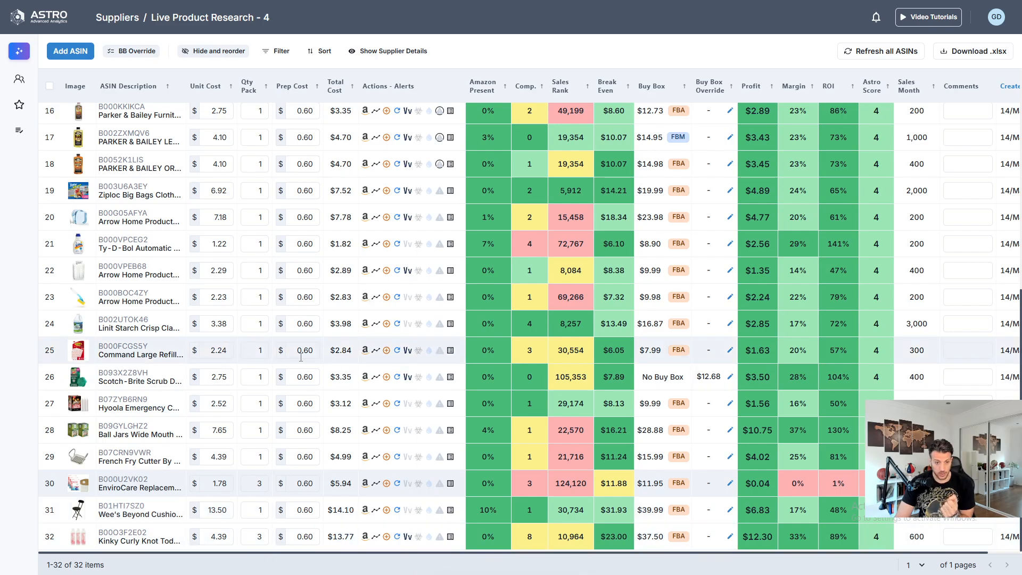
- Open the detail view of the Comfort Grip Jar Opener and review its product images, bullet points and description
{"action": "scroll", "coordinate": [549, 411], "scroll_direction": "up", "scroll_amount": 8}
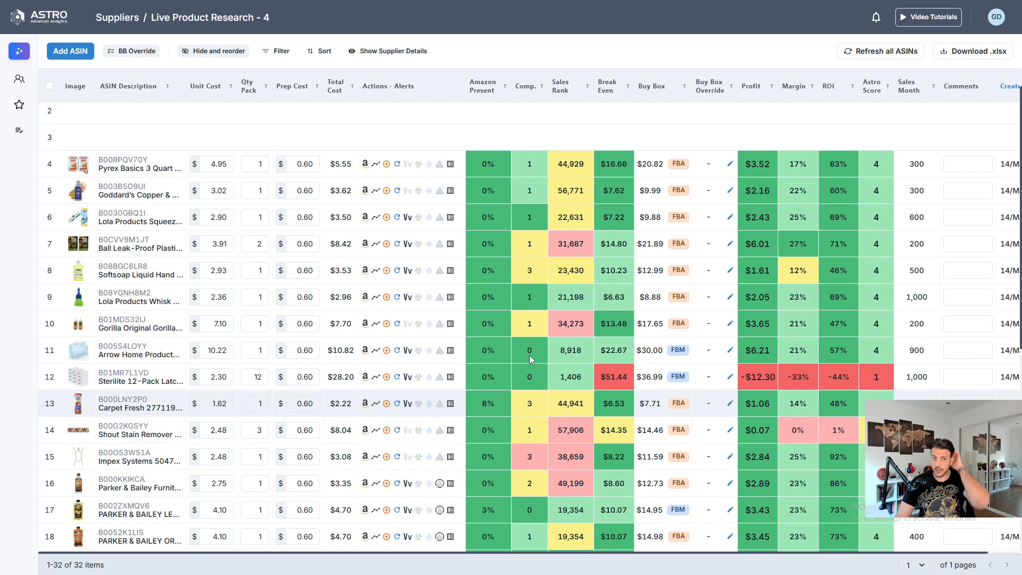
{"action": "mouse_move", "coordinate": [133, 119]}
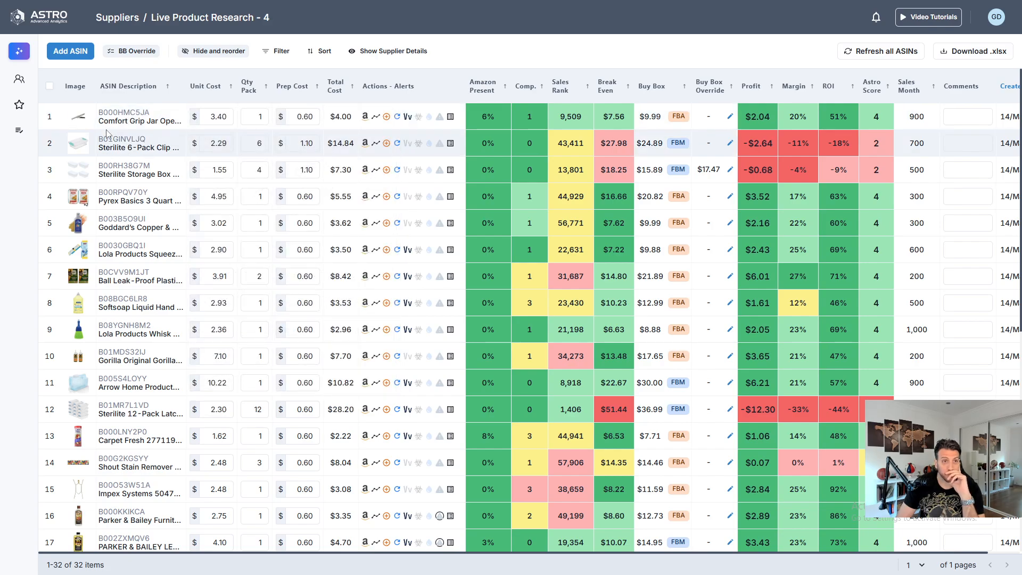
{"action": "left_click", "coordinate": [121, 116]}
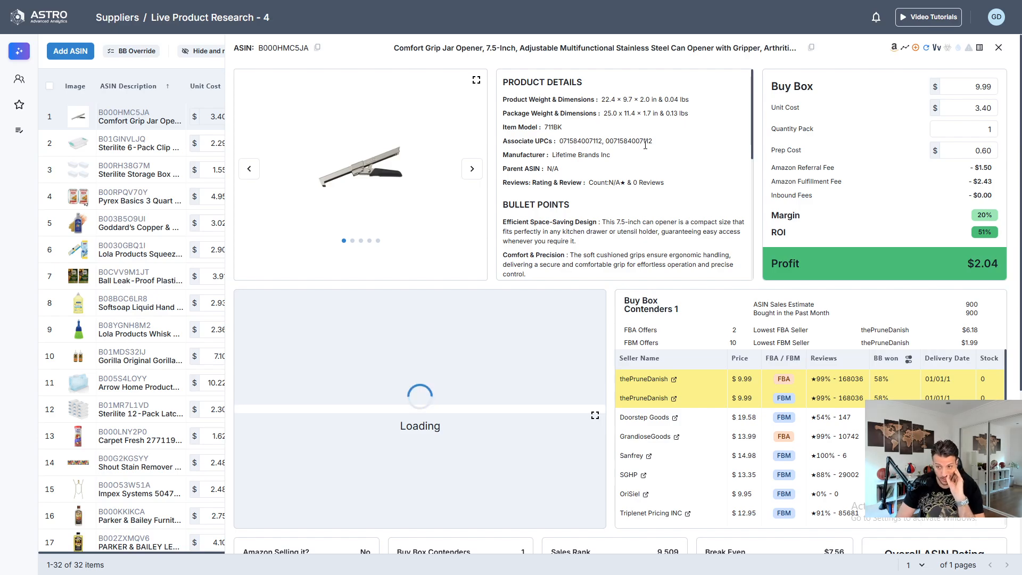
{"action": "left_click", "coordinate": [474, 177]}
{"action": "left_click", "coordinate": [474, 177]}
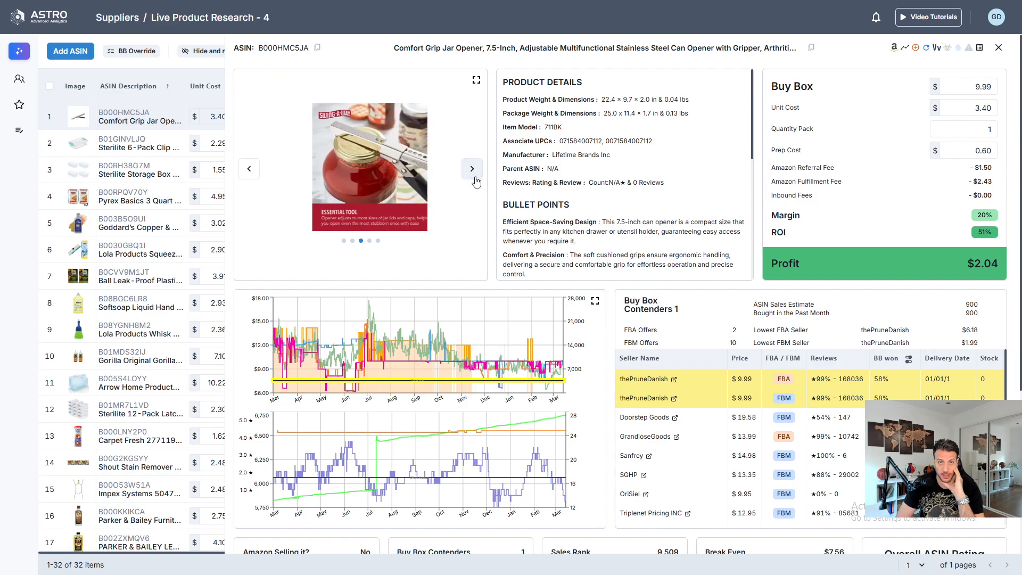
{"action": "left_click", "coordinate": [474, 178]}
{"action": "scroll", "coordinate": [634, 161], "scroll_direction": "down", "scroll_amount": 1}
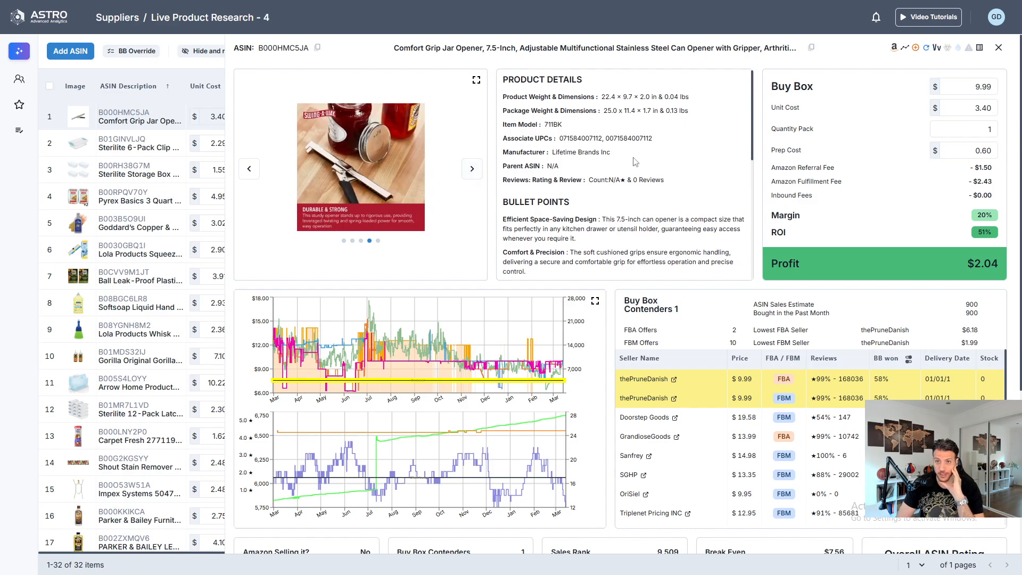
{"action": "scroll", "coordinate": [635, 161], "scroll_direction": "down", "scroll_amount": 5}
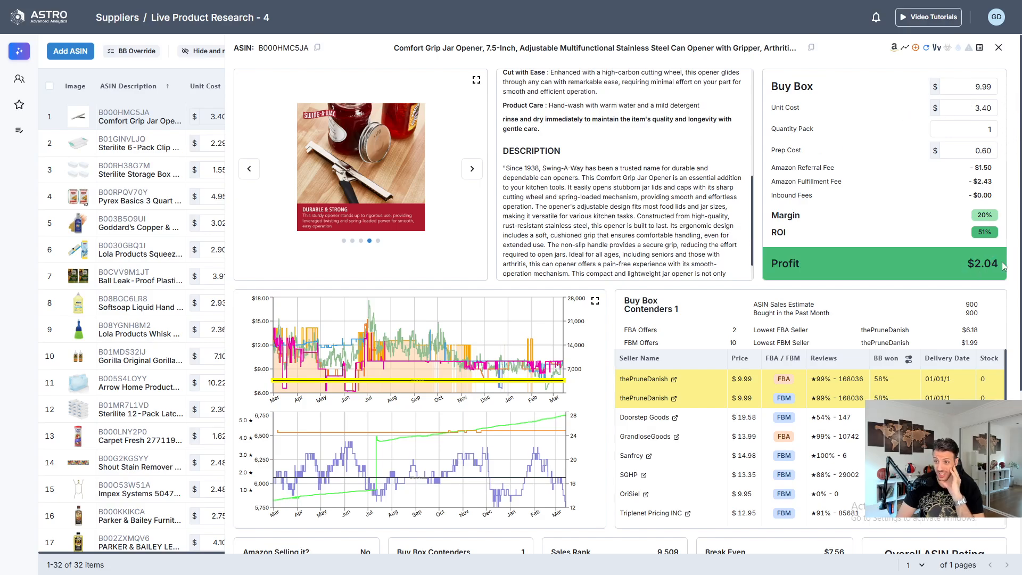
- Enlarge the jar opener's price history chart to examine its price, sales rank and offer trends over the year, and close it
{"action": "scroll", "coordinate": [527, 298], "scroll_direction": "down", "scroll_amount": 3}
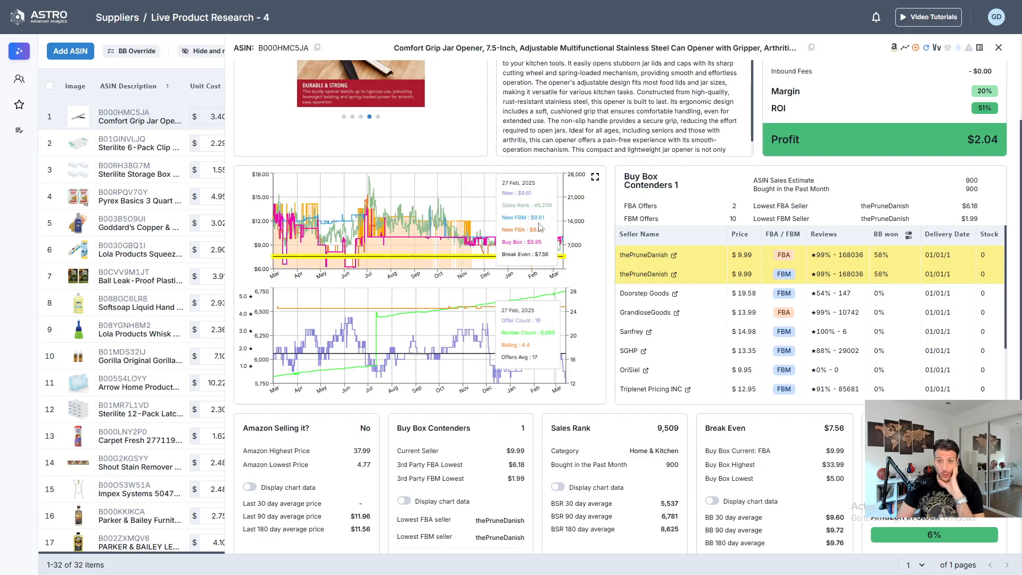
{"action": "left_click", "coordinate": [595, 178]}
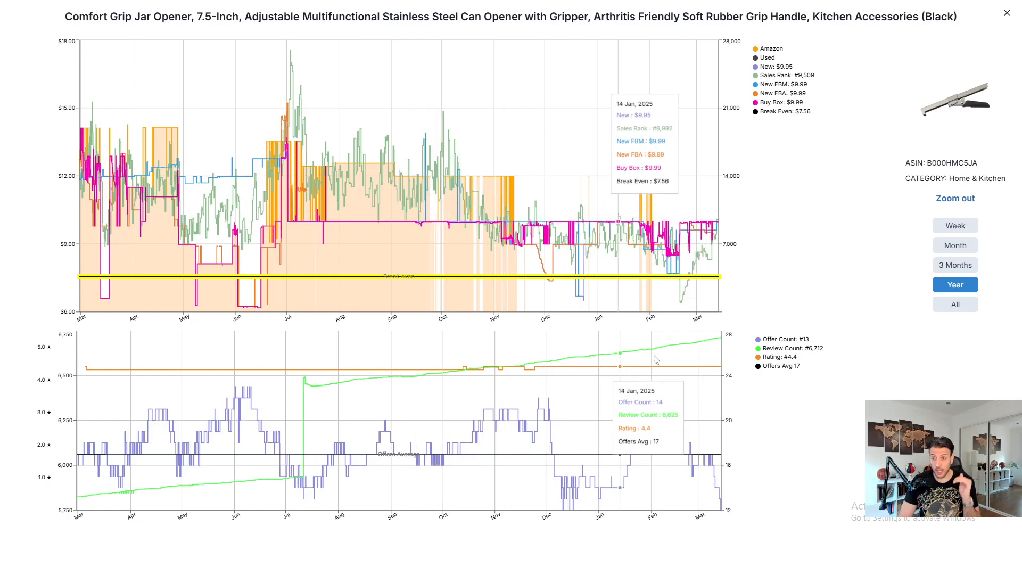
{"action": "left_click", "coordinate": [1007, 14]}
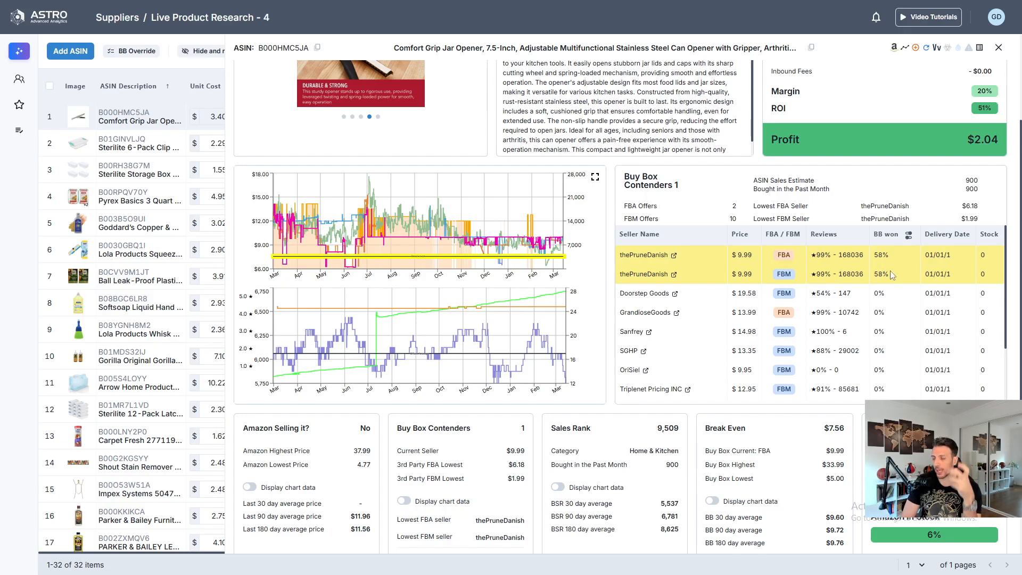
- Set the jar opener's Buy Box winners period to the last 180 days
{"action": "left_click", "coordinate": [909, 237]}
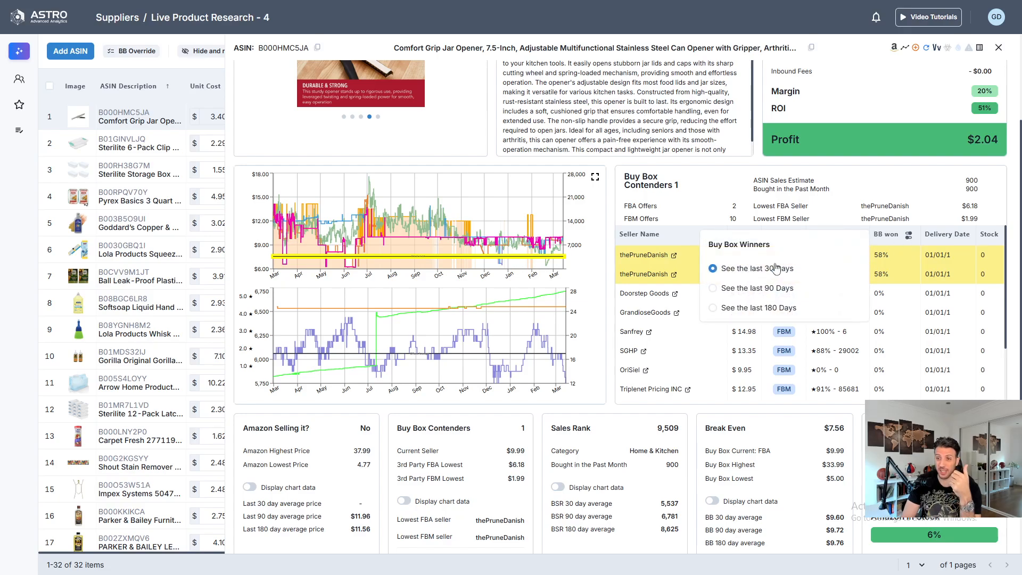
{"action": "left_click", "coordinate": [762, 307]}
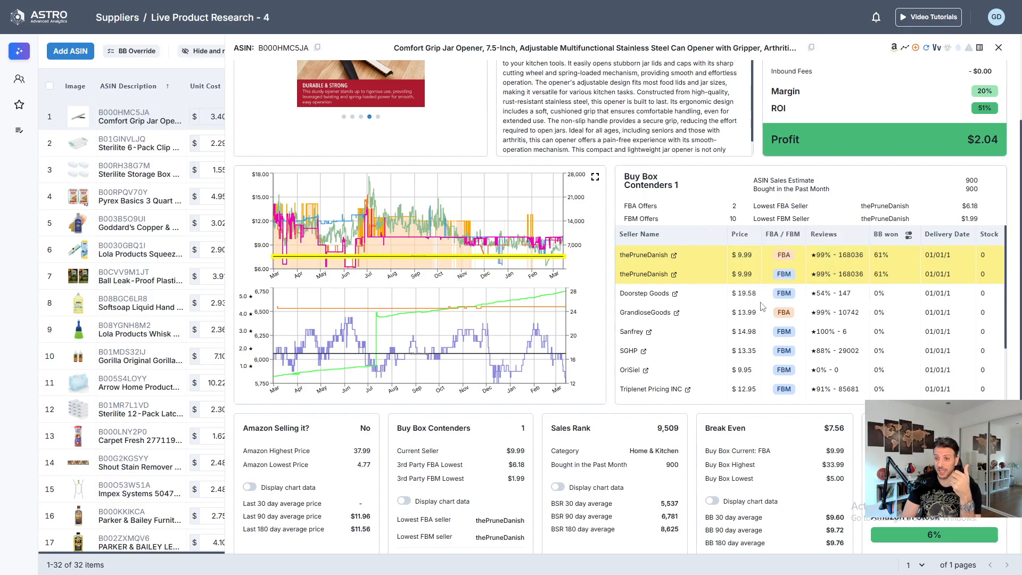
{"action": "left_click", "coordinate": [907, 239]}
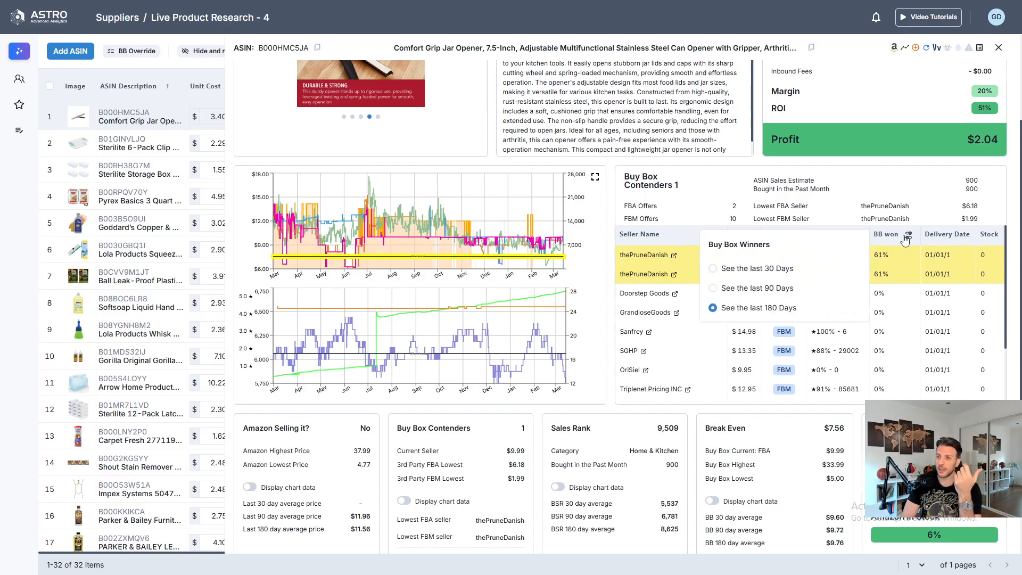
{"action": "left_click", "coordinate": [886, 261]}
- Examine the jar opener's competing sellers, profit breakdown and summary of Amazon presence, sales rank, break-even and overall ASIN rating
{"action": "scroll", "coordinate": [678, 351], "scroll_direction": "down", "scroll_amount": 2}
{"action": "scroll", "coordinate": [670, 477], "scroll_direction": "down", "scroll_amount": 2}
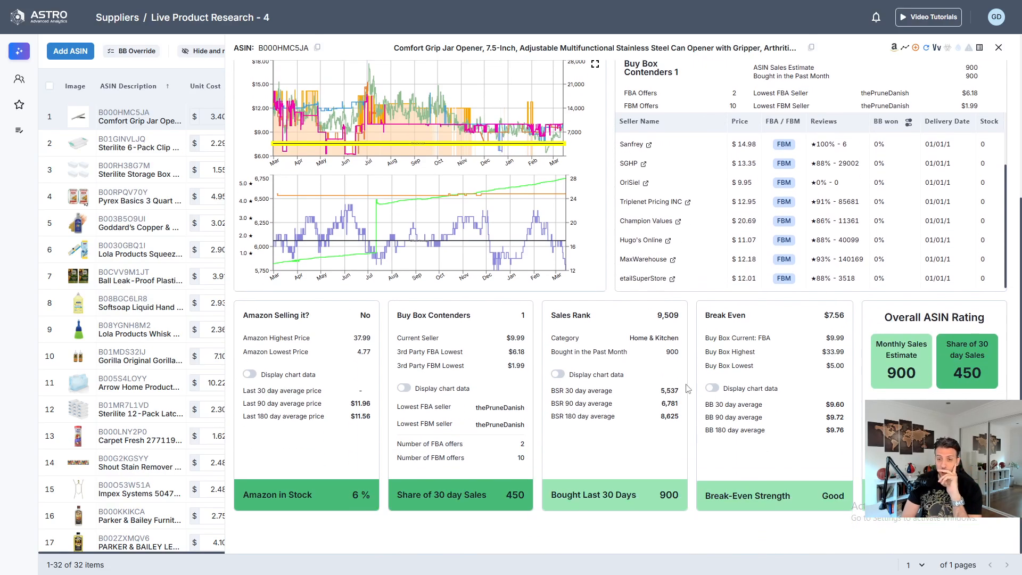
{"action": "scroll", "coordinate": [647, 441], "scroll_direction": "up", "scroll_amount": 4}
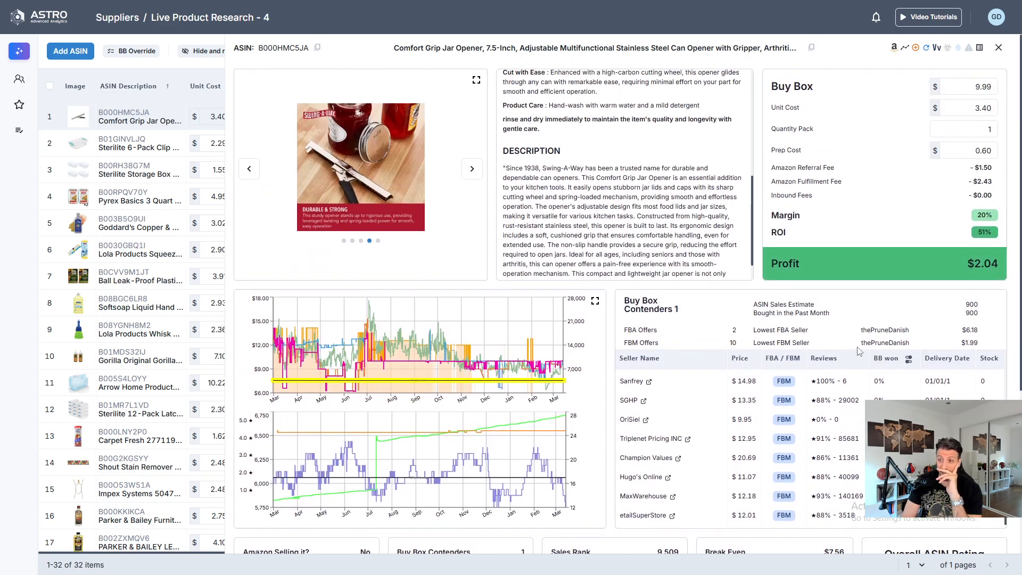
{"action": "scroll", "coordinate": [828, 401], "scroll_direction": "down", "scroll_amount": 4}
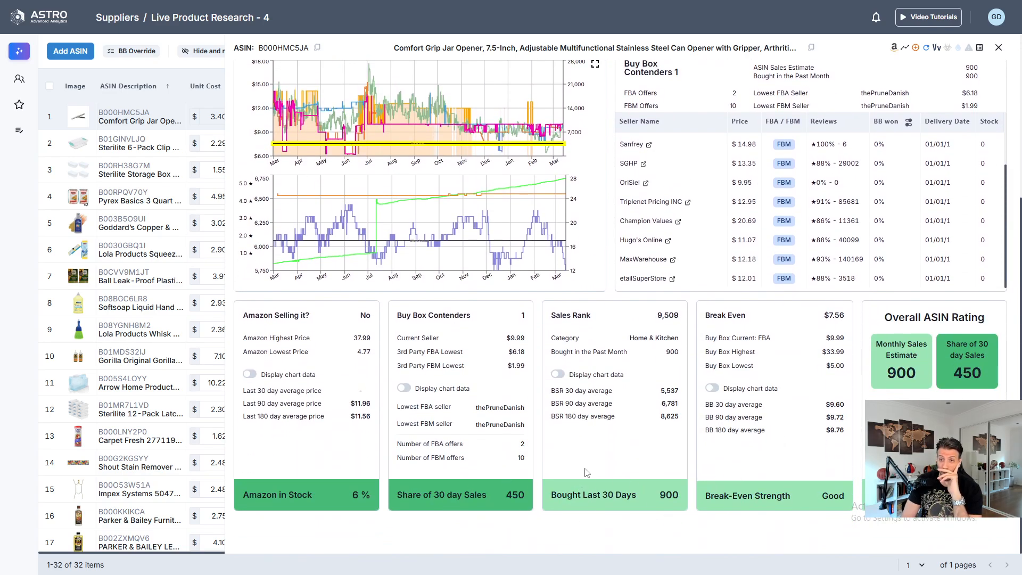
{"action": "scroll", "coordinate": [587, 472], "scroll_direction": "up", "scroll_amount": 4}
{"action": "scroll", "coordinate": [707, 281], "scroll_direction": "up", "scroll_amount": 4}
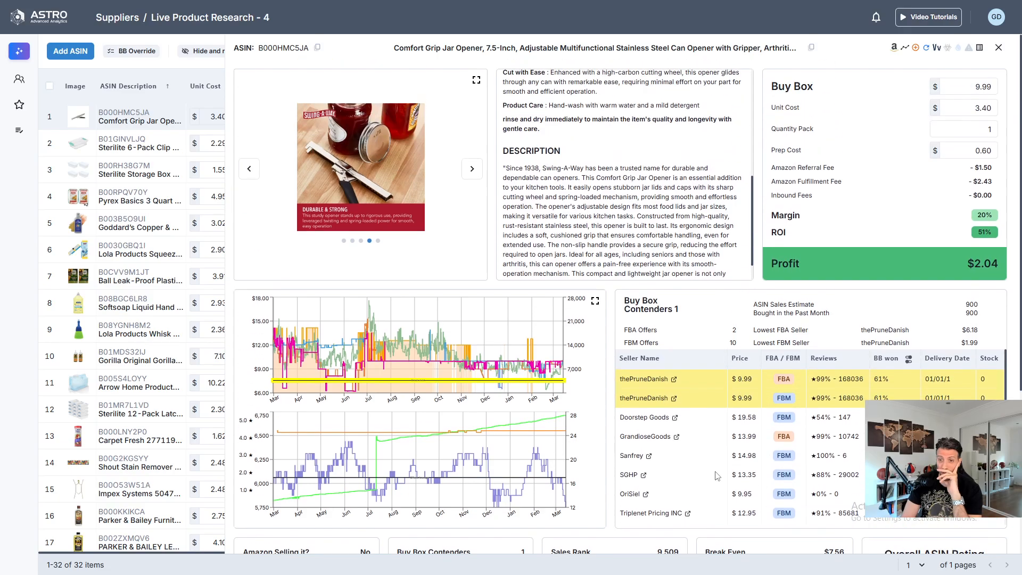
{"action": "scroll", "coordinate": [711, 447], "scroll_direction": "down", "scroll_amount": 2}
{"action": "scroll", "coordinate": [703, 424], "scroll_direction": "up", "scroll_amount": 2}
{"action": "scroll", "coordinate": [647, 229], "scroll_direction": "down", "scroll_amount": 1}
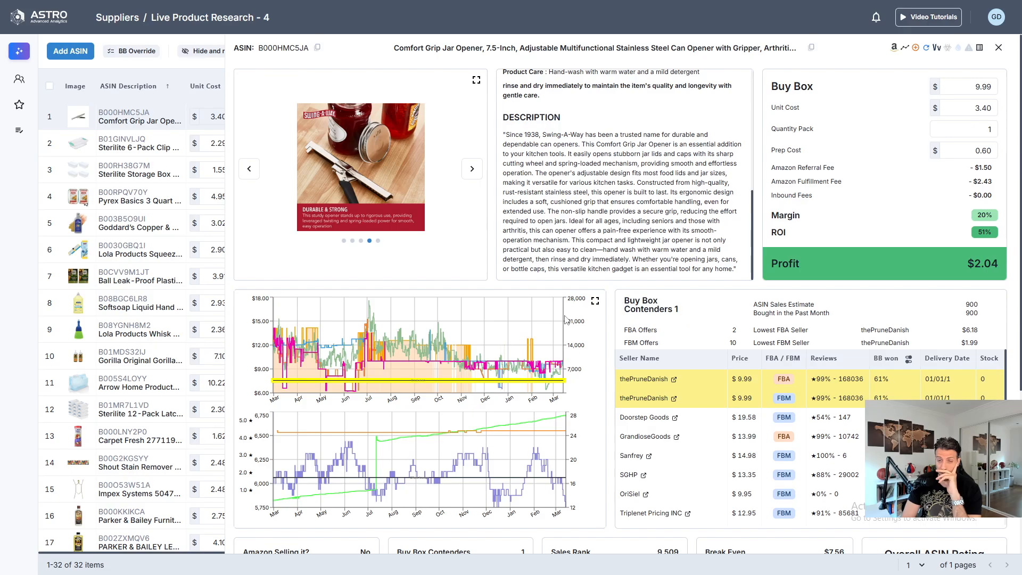
- Review the jar opener's sales and break-even summary, close its detail view and select its row in the list
{"action": "scroll", "coordinate": [566, 319], "scroll_direction": "down", "scroll_amount": 2}
{"action": "scroll", "coordinate": [532, 452], "scroll_direction": "down", "scroll_amount": 2}
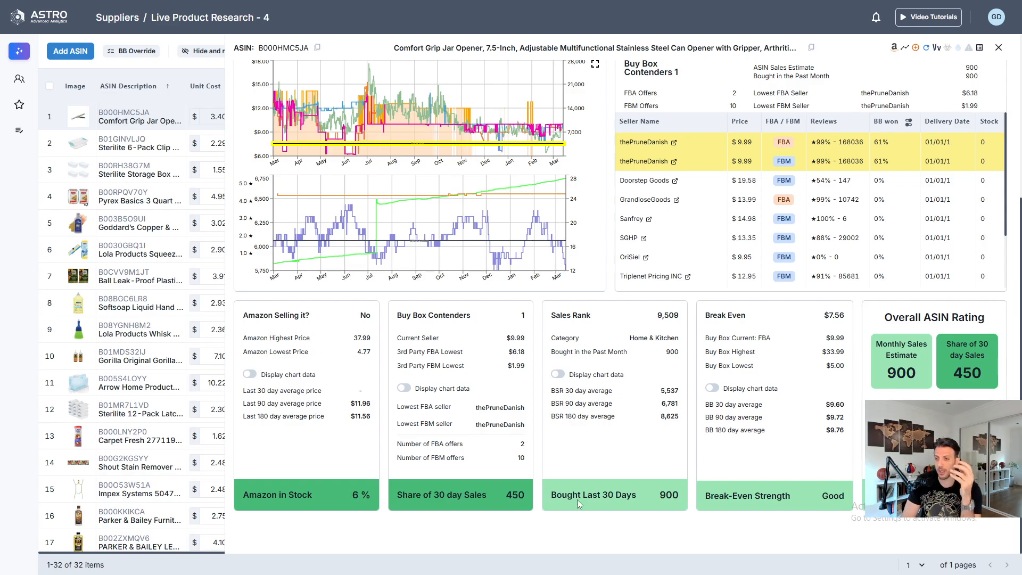
{"action": "scroll", "coordinate": [620, 298], "scroll_direction": "up", "scroll_amount": 5}
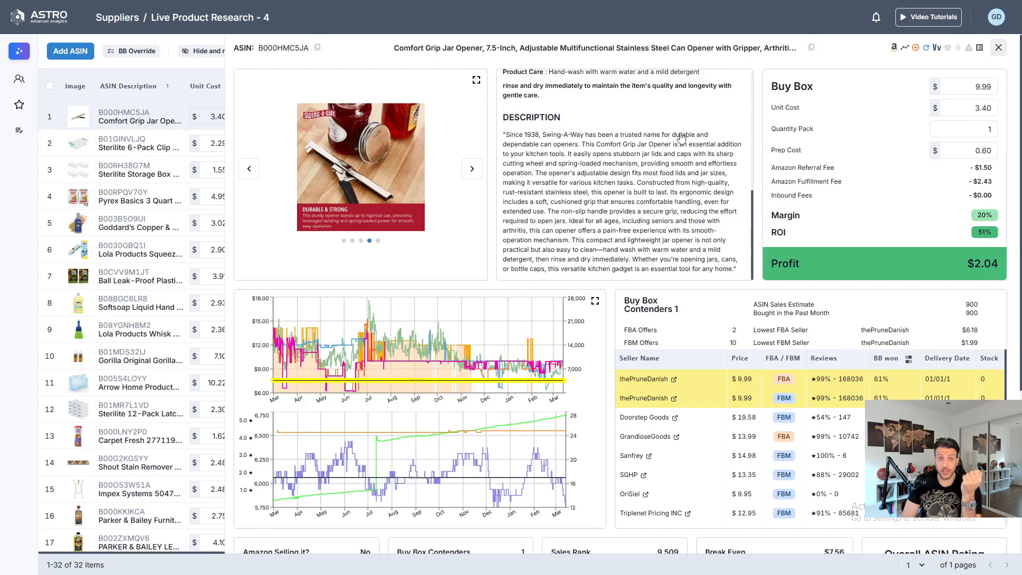
{"action": "left_click", "coordinate": [137, 152]}
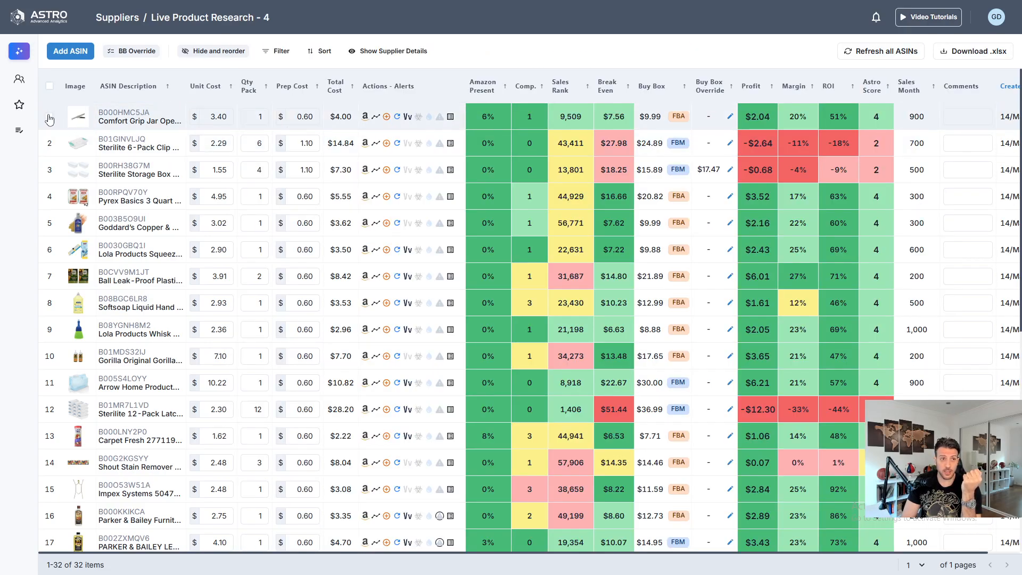
{"action": "left_click", "coordinate": [49, 116]}
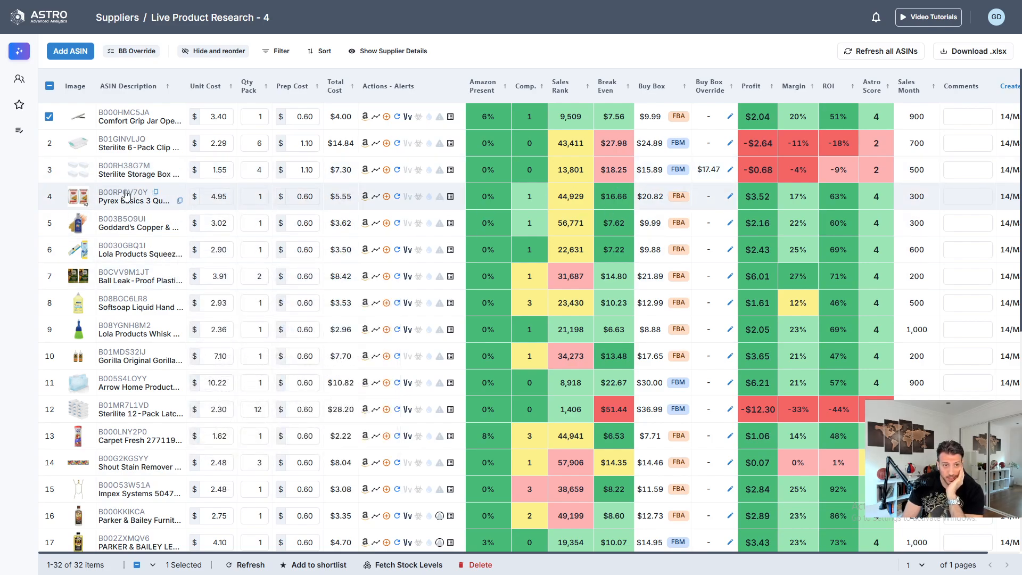
- Set the pack quantity of the Pyrex Basics 3 Quart product to 2
{"action": "mouse_move", "coordinate": [123, 196]}
{"action": "left_click", "coordinate": [254, 195]}
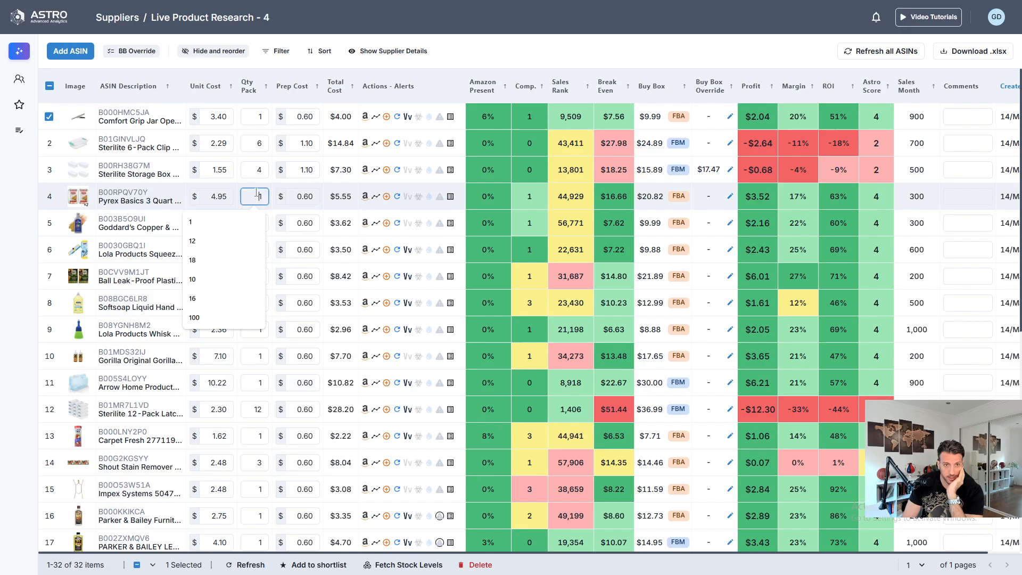
{"action": "type", "text": "2"}
{"action": "mouse_move", "coordinate": [171, 229]}
{"action": "key", "text": "Return"}
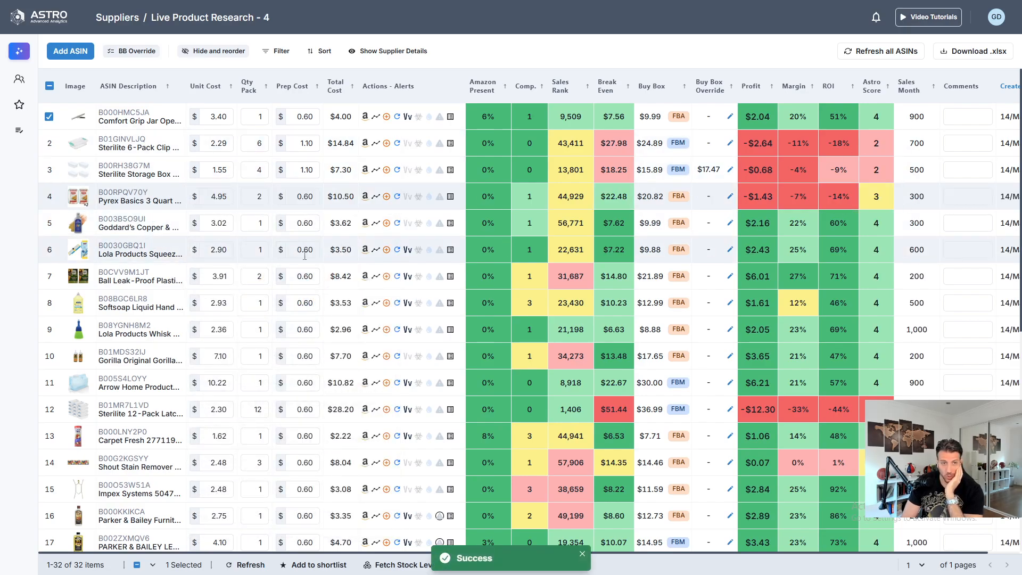
- Check the Goddard's Copper & Brass Polish metrics and compare its associated UPCs with the supplier's UPC/EAN
{"action": "mouse_move", "coordinate": [122, 226]}
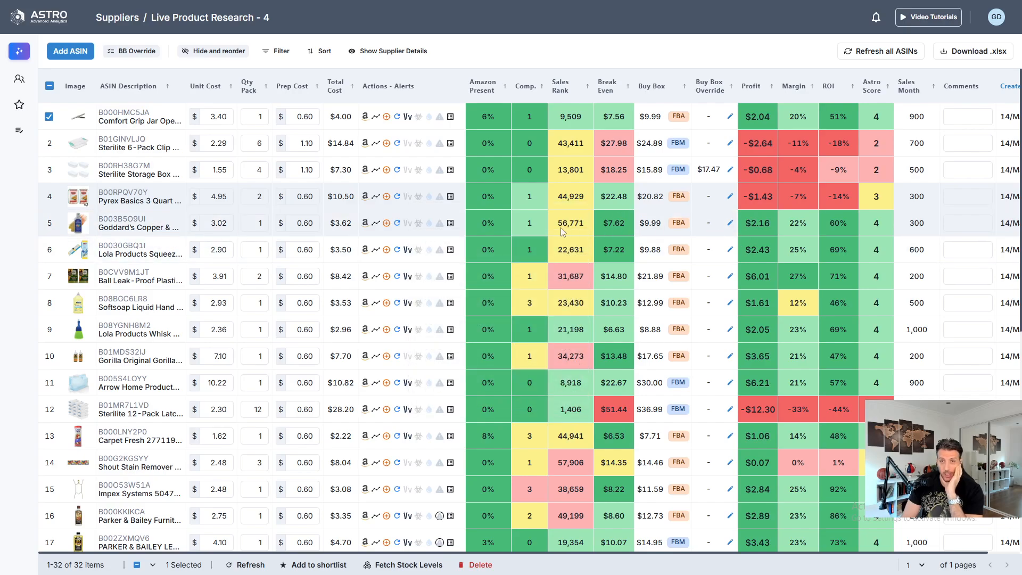
{"action": "mouse_move", "coordinate": [568, 223]}
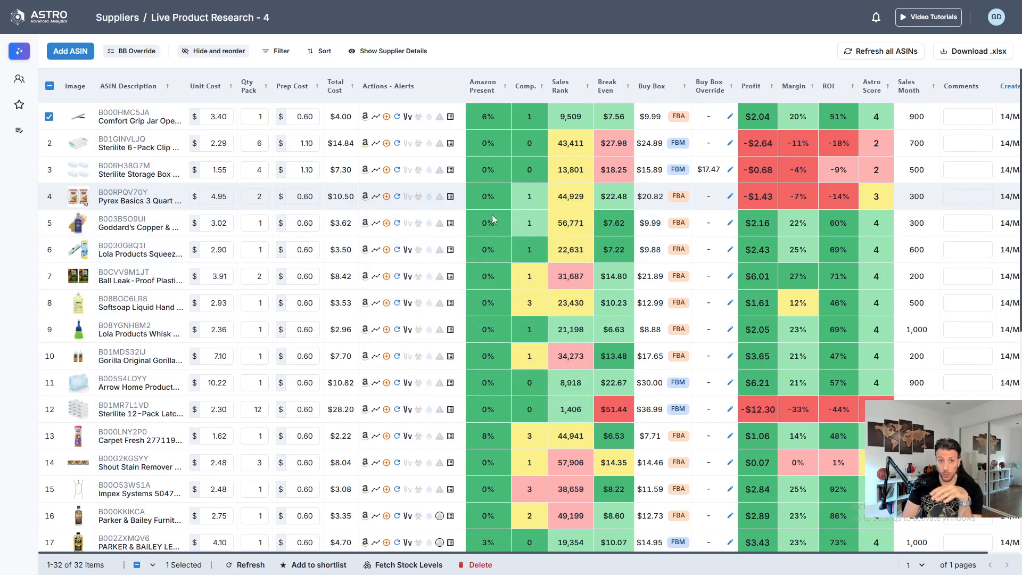
{"action": "mouse_move", "coordinate": [612, 226]}
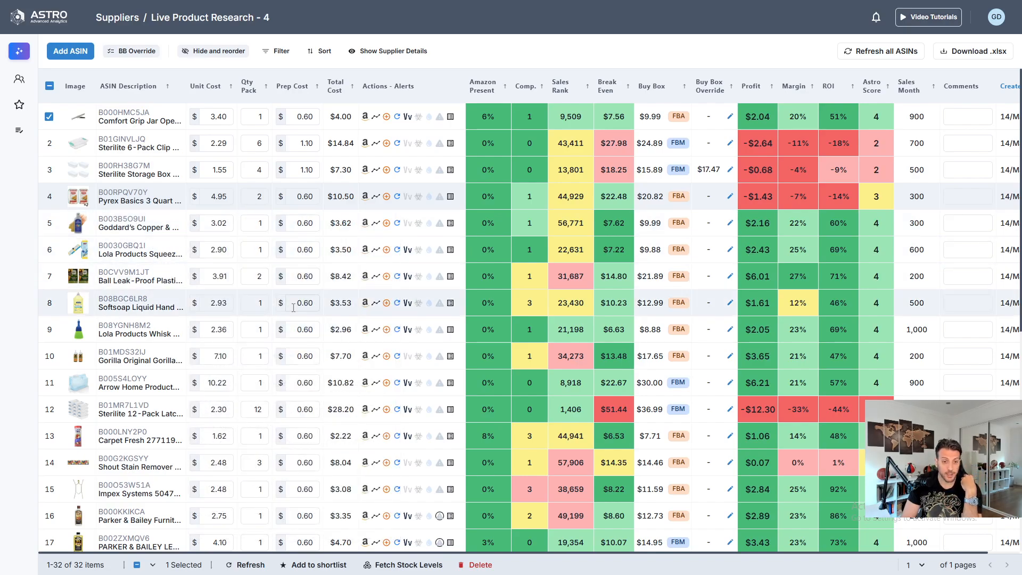
{"action": "mouse_move", "coordinate": [175, 226]}
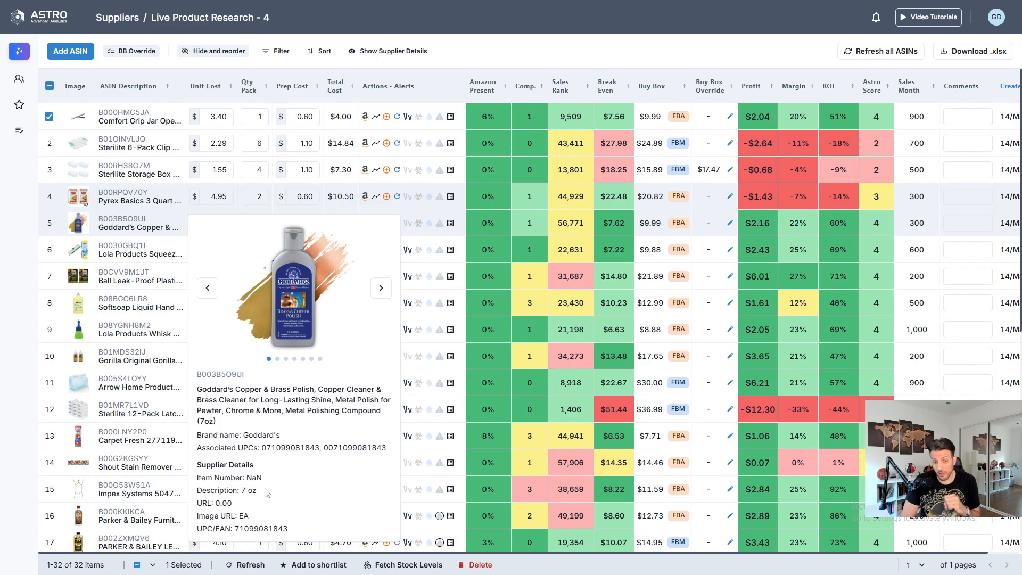
{"action": "double_click", "coordinate": [271, 528]}
{"action": "double_click", "coordinate": [287, 452]}
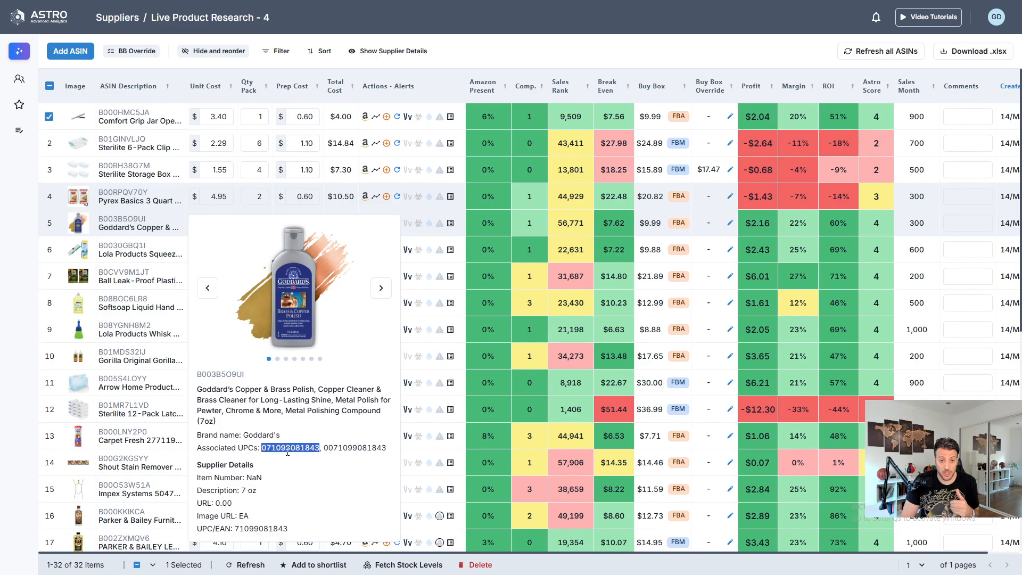
{"action": "double_click", "coordinate": [273, 528]}
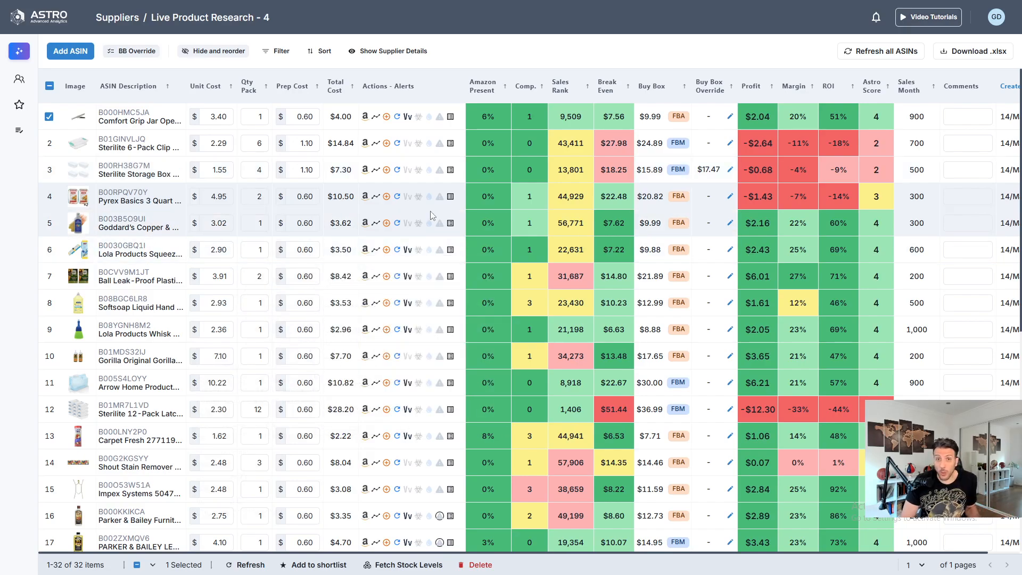
- Review the Goddard's polish in its detail view, close it and preview the Lola sponge mop refill
{"action": "left_click", "coordinate": [133, 217]}
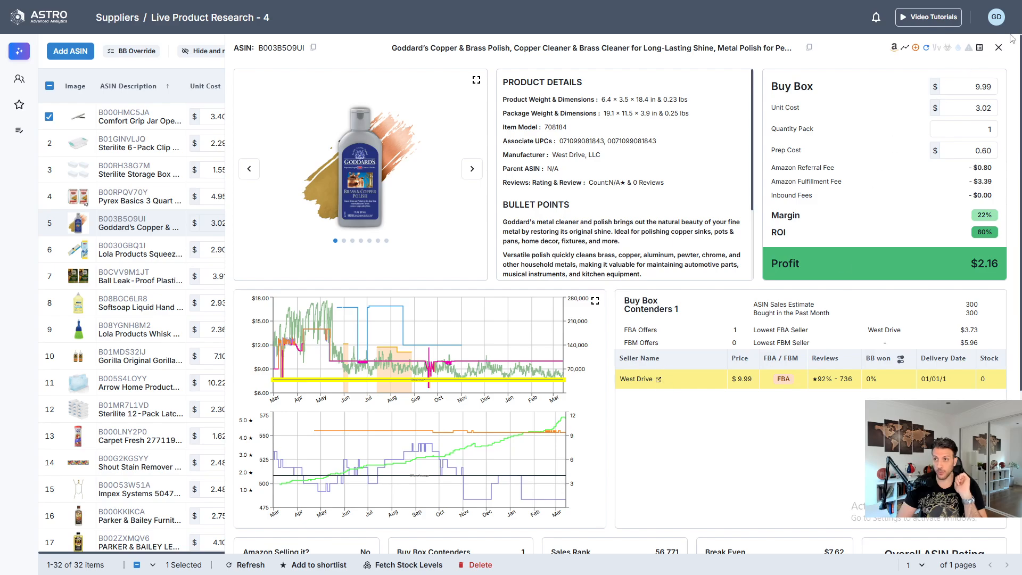
{"action": "left_click", "coordinate": [200, 279]}
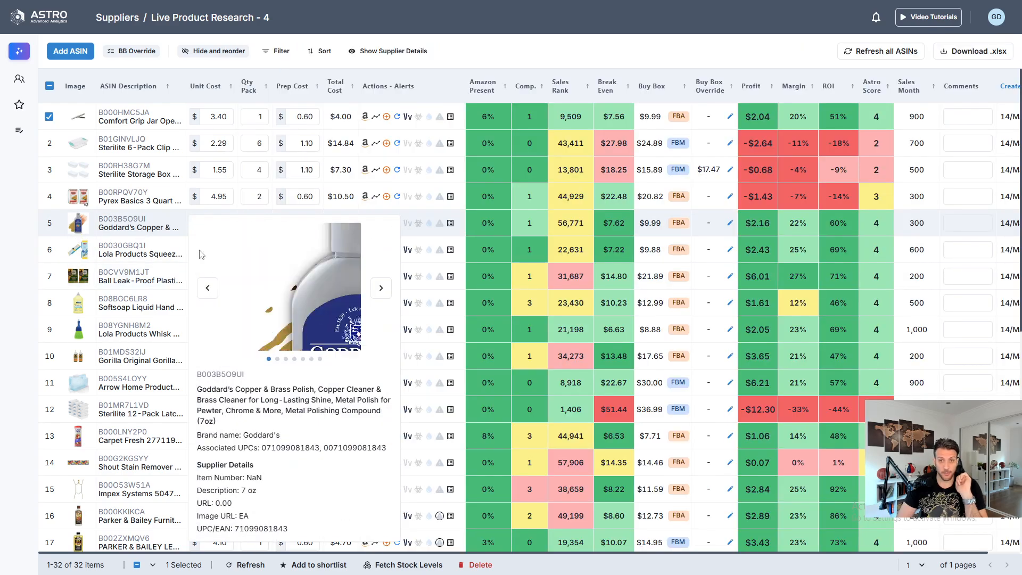
{"action": "mouse_move", "coordinate": [132, 247]}
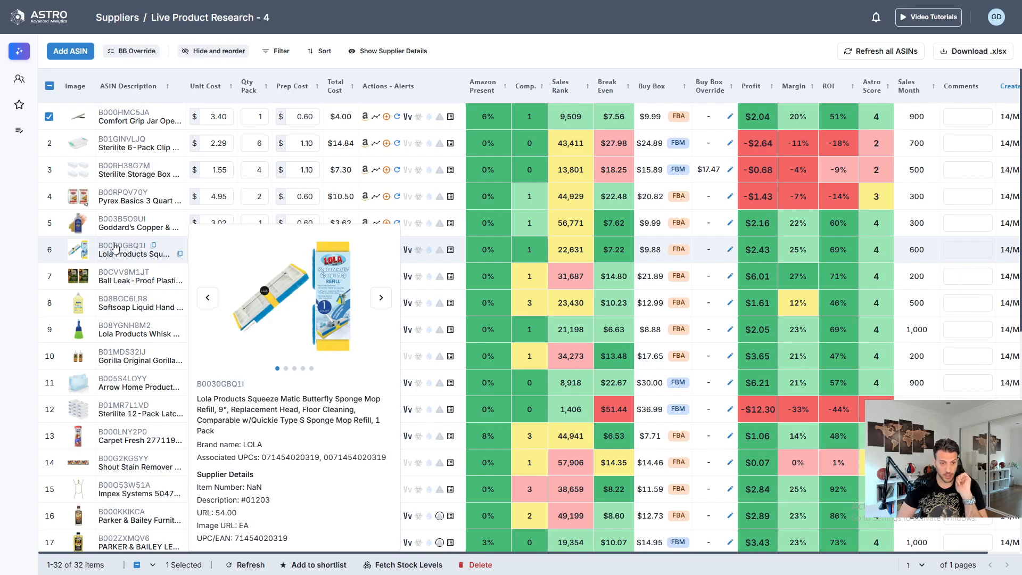
- Add a filter condition for FBA Offers more than 1 and apply it to the product list
{"action": "left_click", "coordinate": [278, 51]}
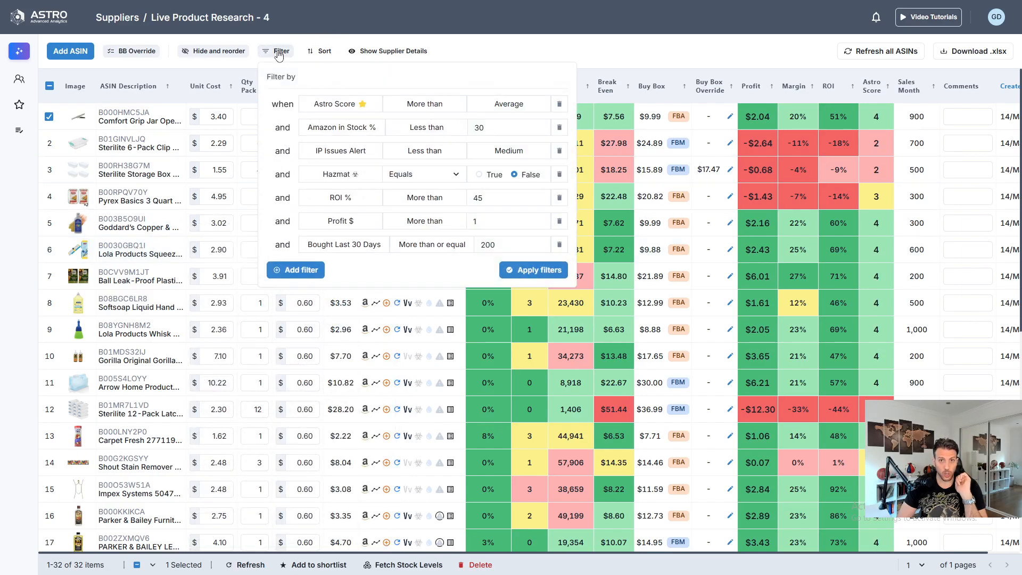
{"action": "left_click", "coordinate": [310, 270]}
{"action": "left_click", "coordinate": [351, 268]}
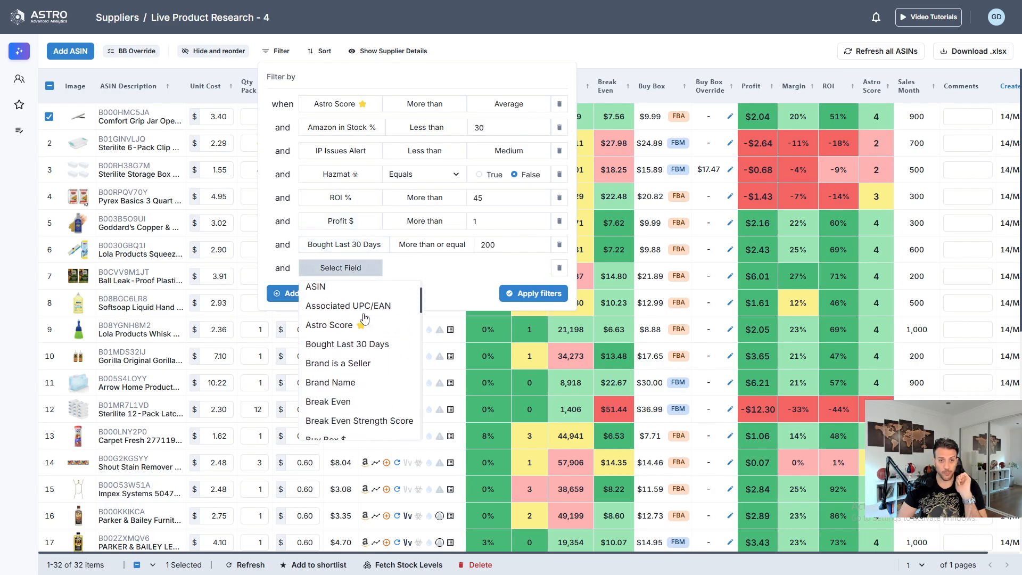
{"action": "scroll", "coordinate": [362, 341], "scroll_direction": "down", "scroll_amount": 5}
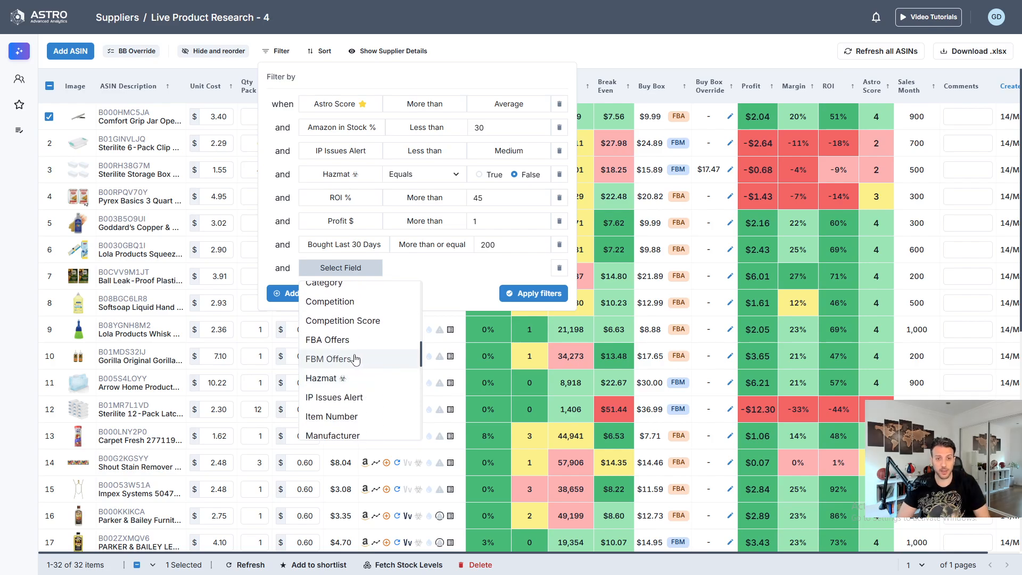
{"action": "left_click", "coordinate": [347, 340]}
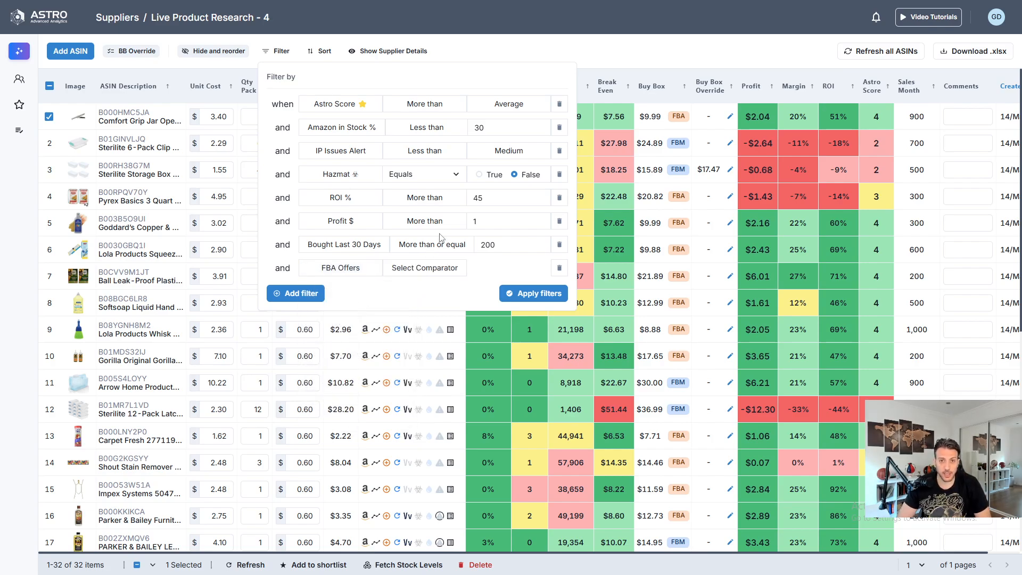
{"action": "left_click", "coordinate": [426, 266]}
{"action": "left_click", "coordinate": [421, 290]}
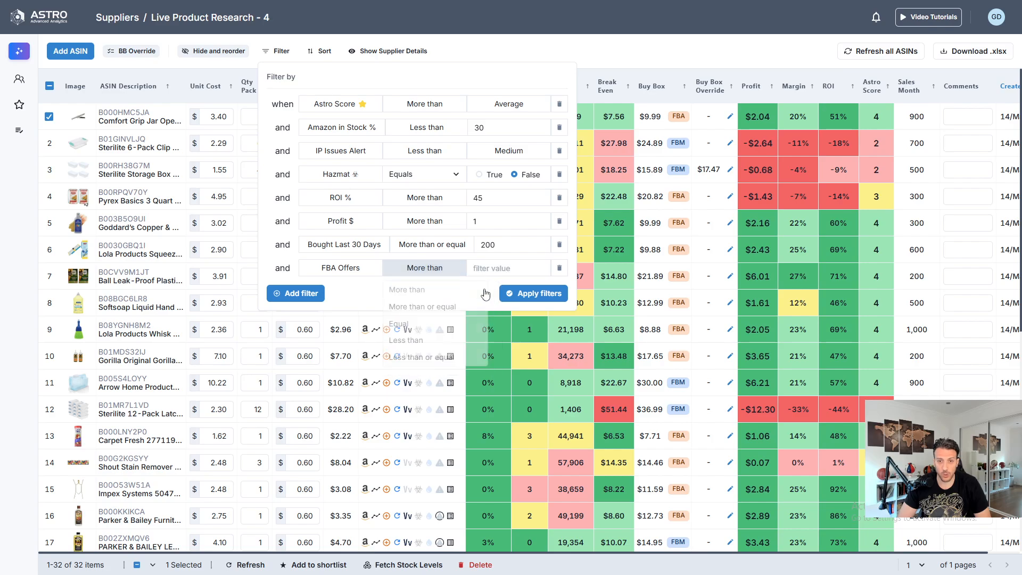
{"action": "left_click", "coordinate": [503, 267]}
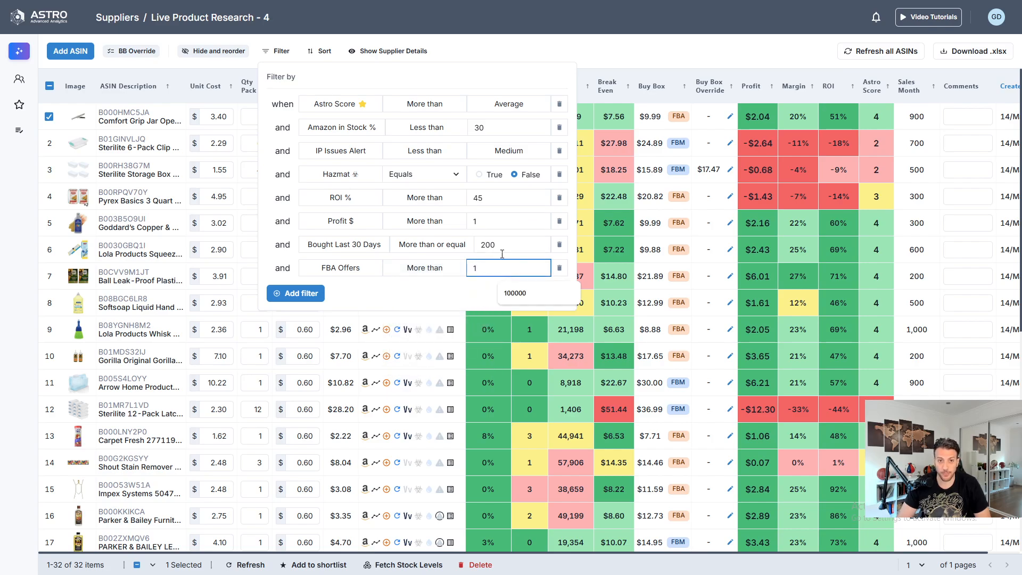
{"action": "type", "text": "1"}
{"action": "left_click", "coordinate": [550, 296]}
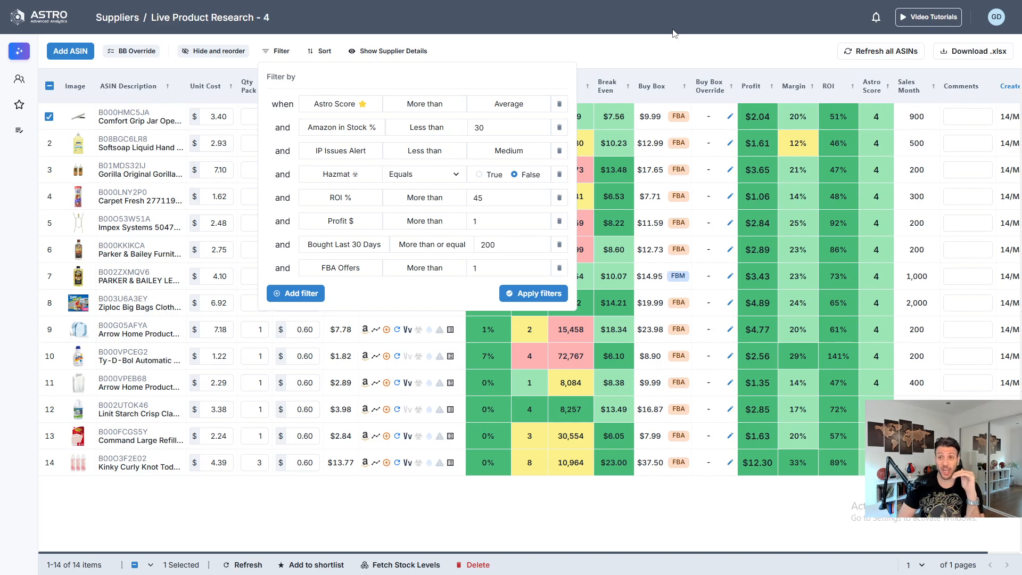
{"action": "left_click", "coordinate": [654, 52]}
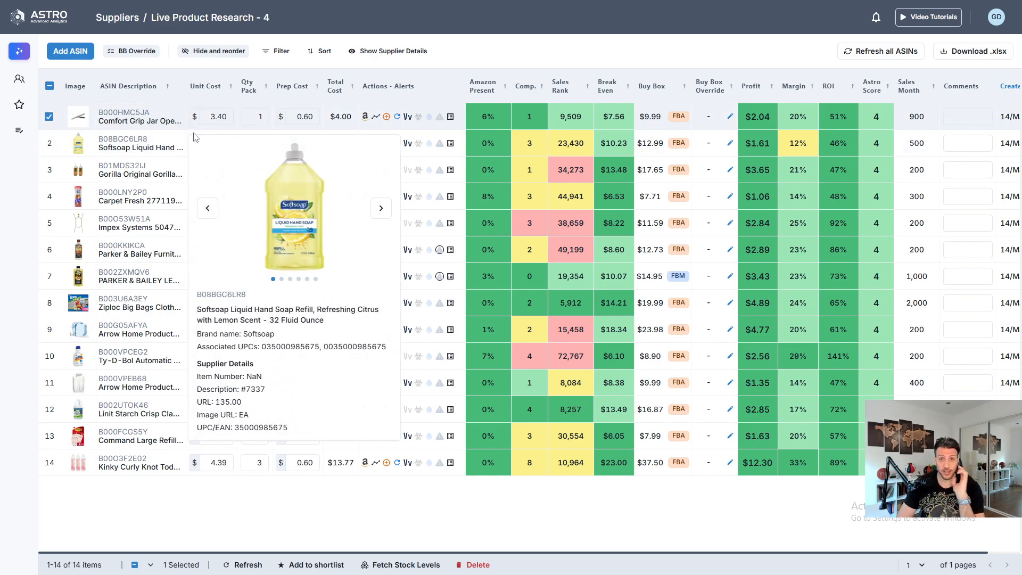
- Open the Softsoap Liquid Hand Soap Refill's detail view and check its Buy Box winners for the last 90 days, then the last 180 days
{"action": "left_click", "coordinate": [119, 140]}
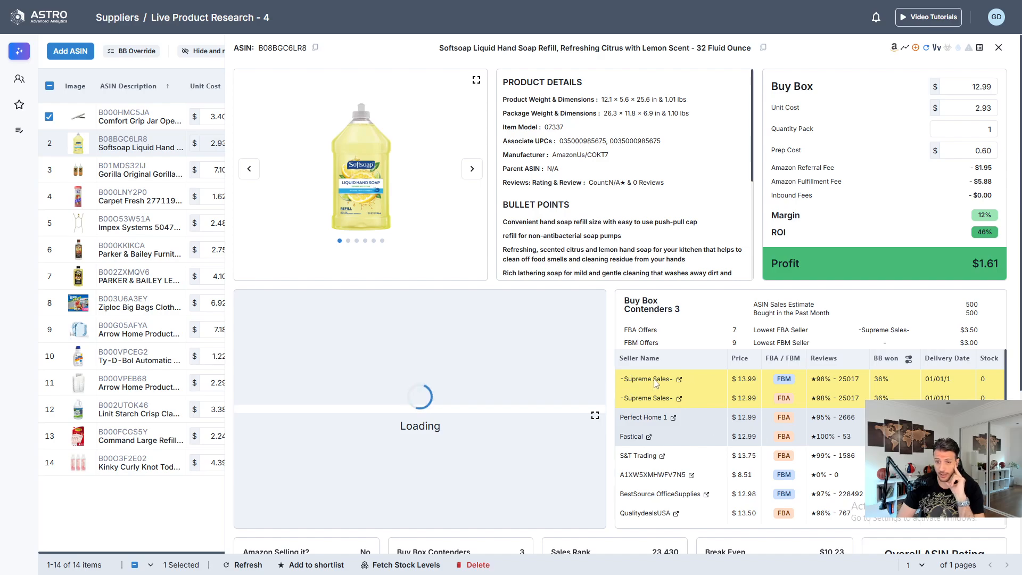
{"action": "left_click", "coordinate": [909, 366]}
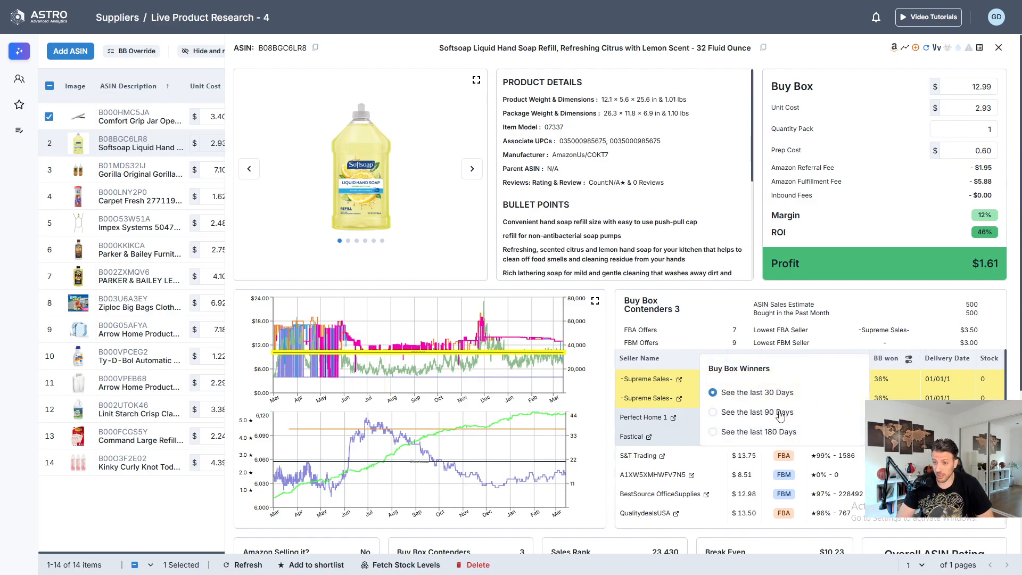
{"action": "left_click", "coordinate": [755, 417]}
{"action": "left_click", "coordinate": [909, 359]}
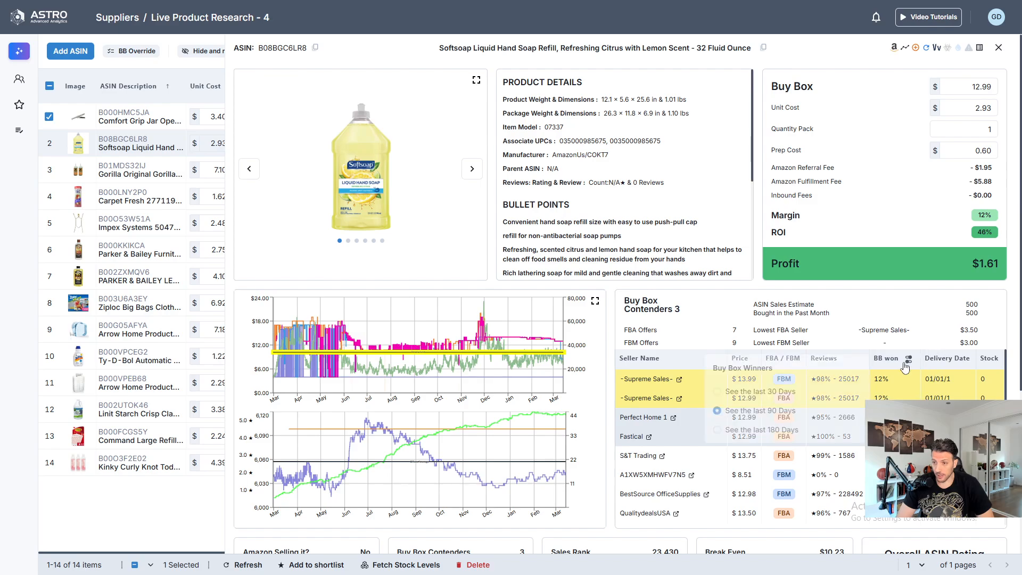
{"action": "left_click", "coordinate": [746, 440]}
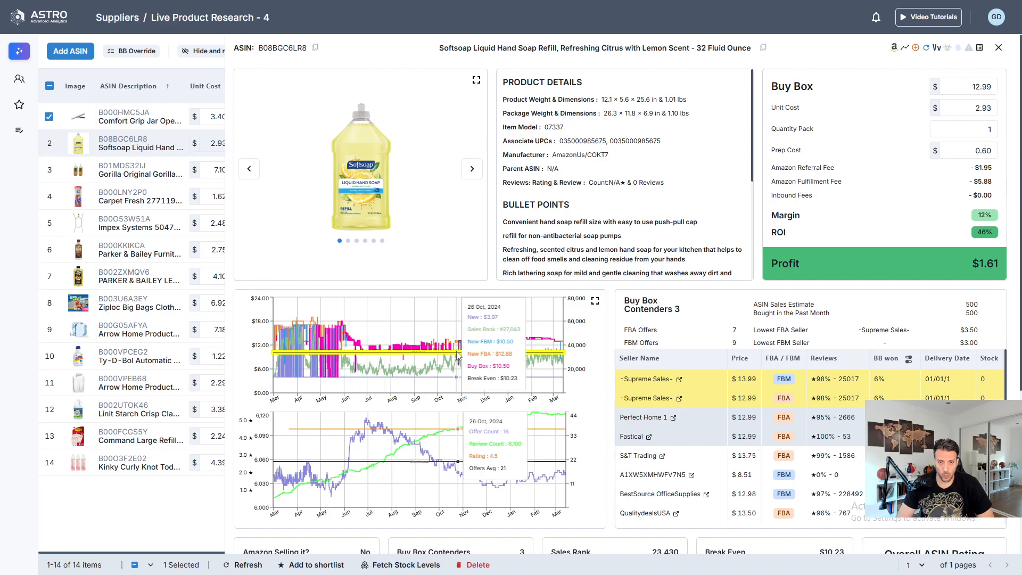
- Examine the Softsoap refill's enlarged price history chart, profit breakdown and summary of sales share, sales rank and break-even
{"action": "left_click", "coordinate": [595, 301]}
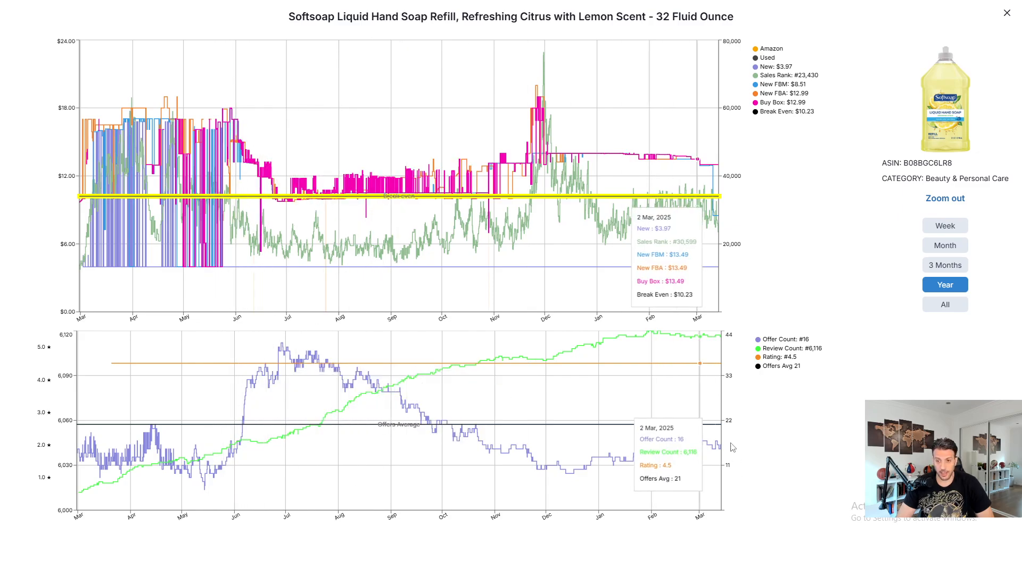
{"action": "left_click", "coordinate": [1007, 17]}
{"action": "scroll", "coordinate": [723, 294], "scroll_direction": "down", "scroll_amount": 5}
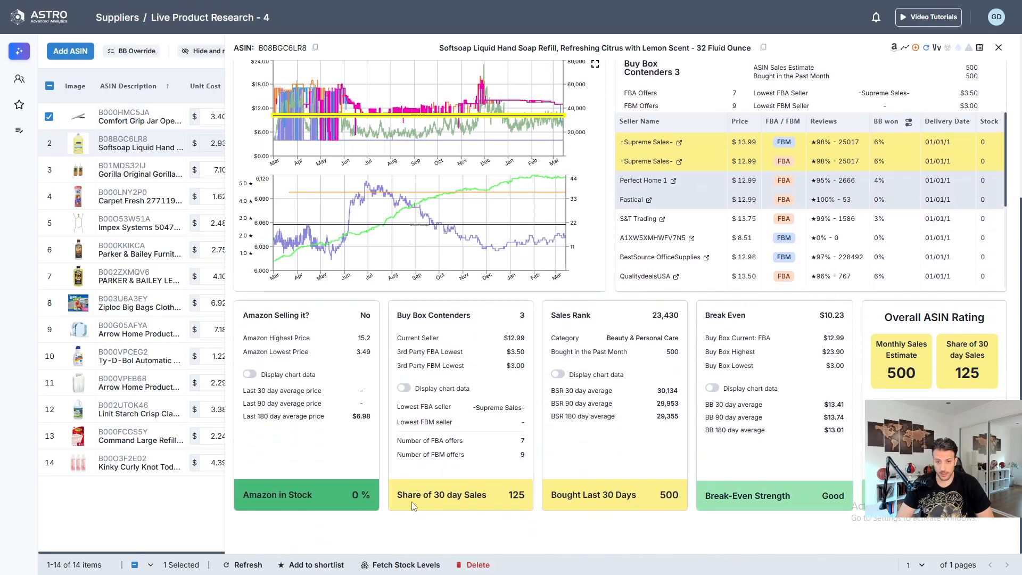
{"action": "scroll", "coordinate": [640, 430], "scroll_direction": "up", "scroll_amount": 5}
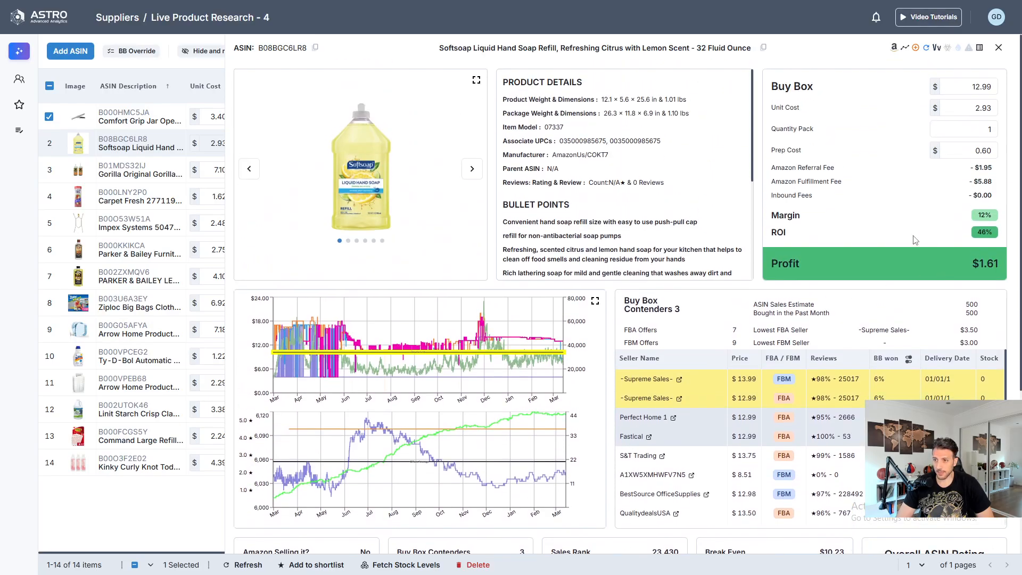
{"action": "scroll", "coordinate": [712, 365], "scroll_direction": "down", "scroll_amount": 5}
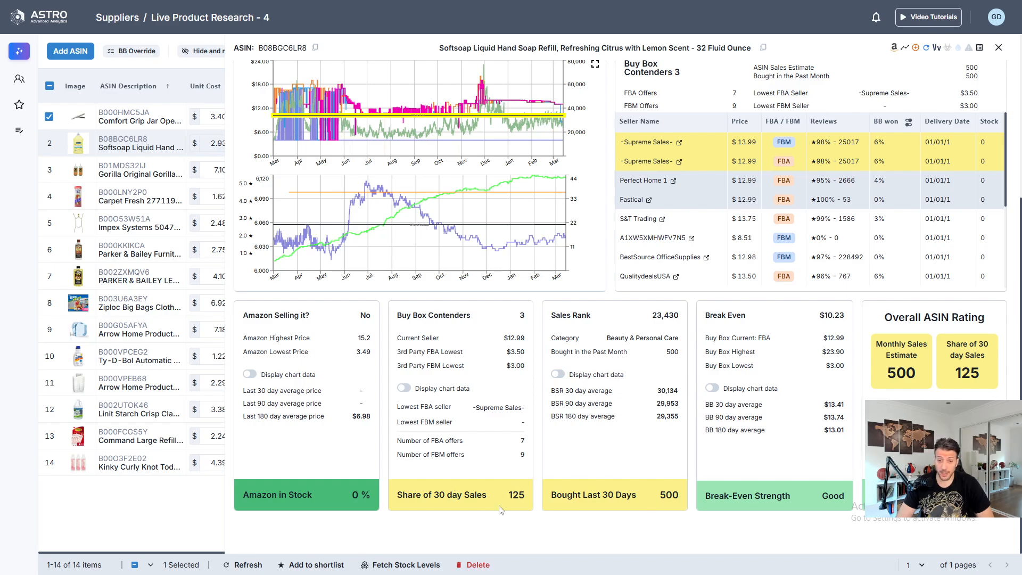
{"action": "scroll", "coordinate": [589, 414], "scroll_direction": "up", "scroll_amount": 3}
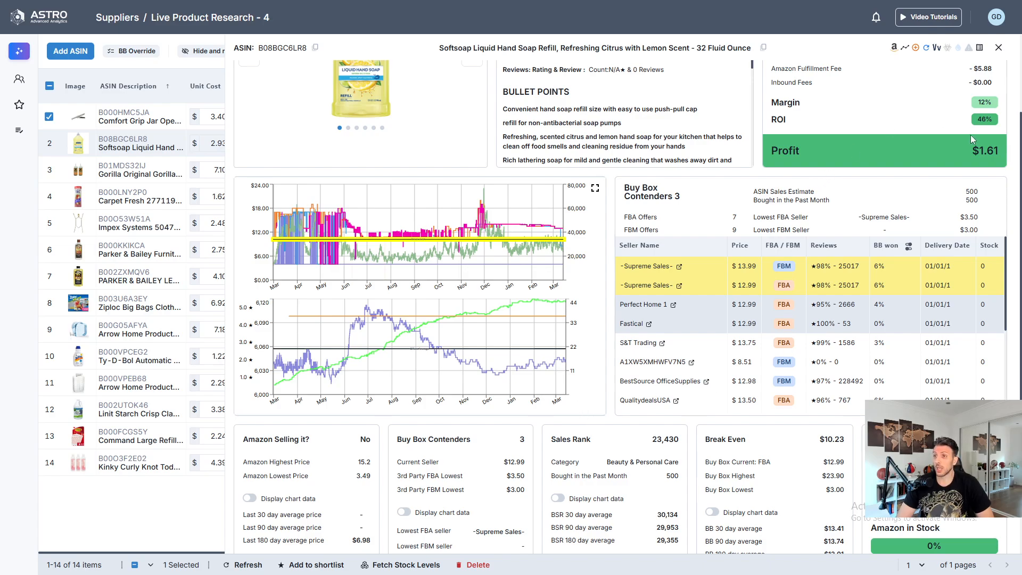
{"action": "scroll", "coordinate": [475, 508], "scroll_direction": "down", "scroll_amount": 3}
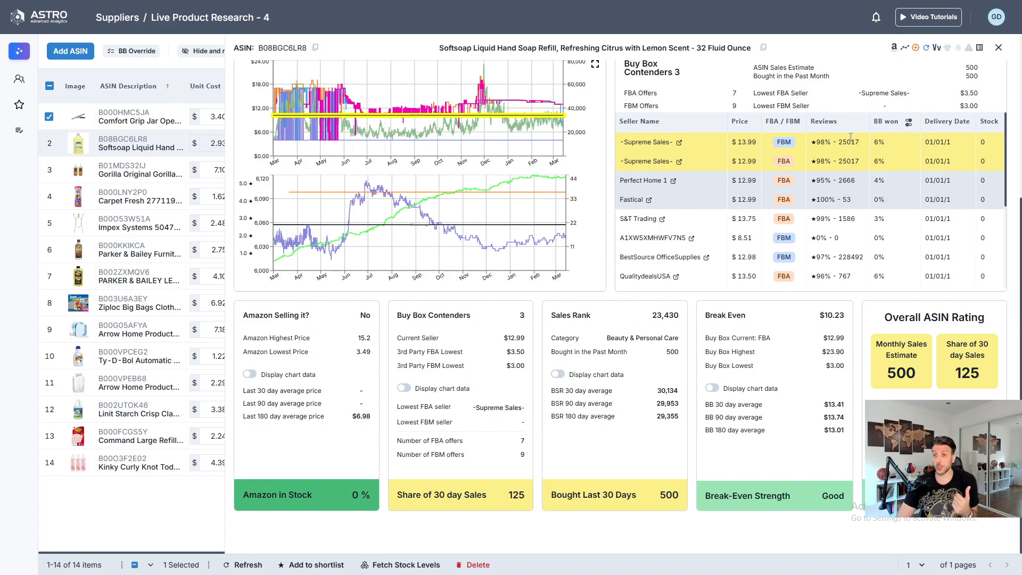
- Close the Softsoap refill's detail view and select its row in the list
{"action": "scroll", "coordinate": [633, 170], "scroll_direction": "up", "scroll_amount": 6}
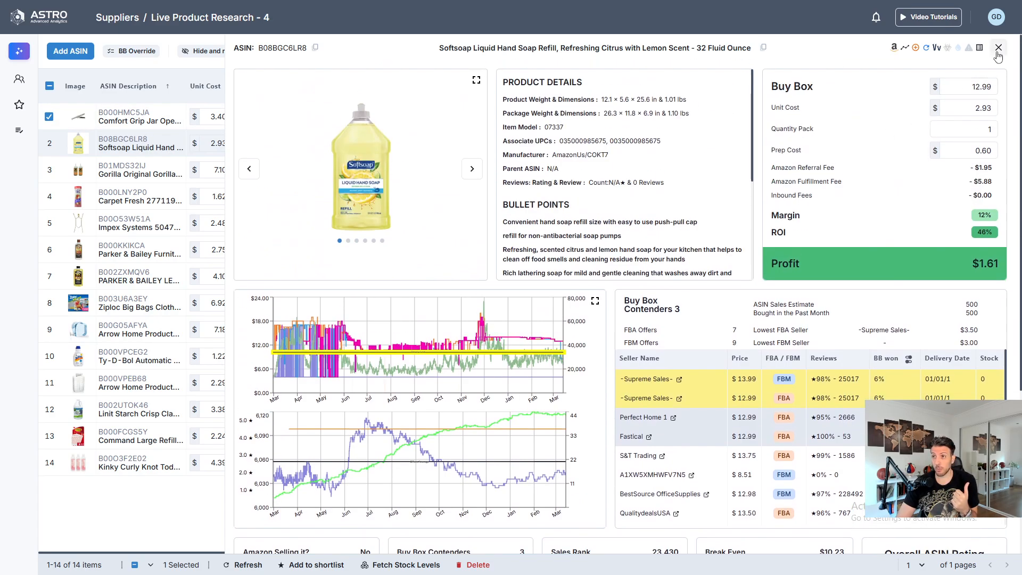
{"action": "key", "text": "Escape"}
{"action": "left_click", "coordinate": [49, 143]}
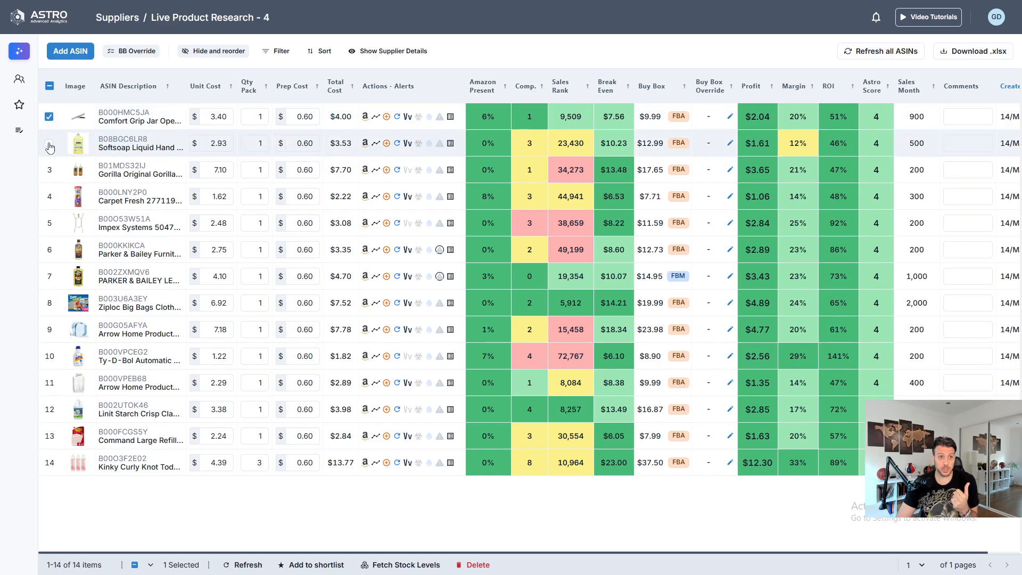
- Set the pack quantity of the Gorilla Original Gorilla Glue 4 Ounce Bottle listing to 2
{"action": "mouse_move", "coordinate": [127, 174]}
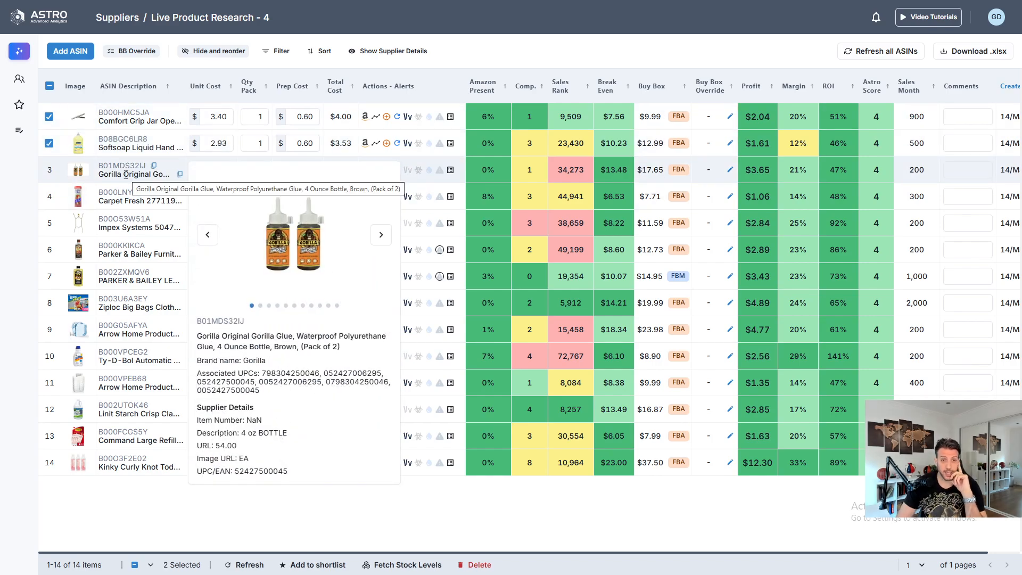
{"action": "left_click_drag", "start_coordinate": [254, 172], "coordinate": [311, 174]}
{"action": "type", "text": "2"}
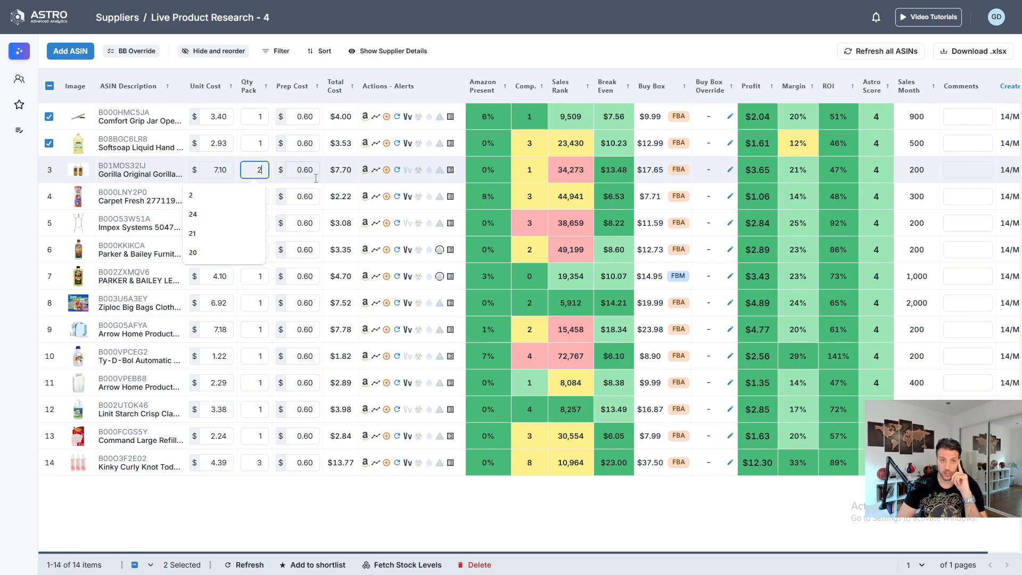
{"action": "key", "text": "Return"}
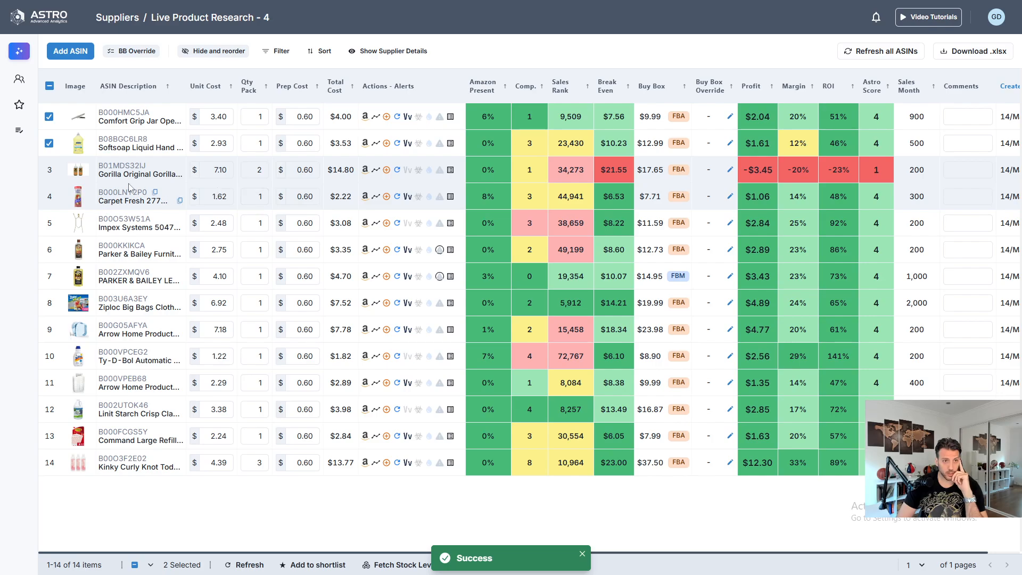
- Open the Carpet Fresh Rug and Room Deodorizer's detail view and examine its summary cards and enlarged price history chart
{"action": "mouse_move", "coordinate": [117, 198]}
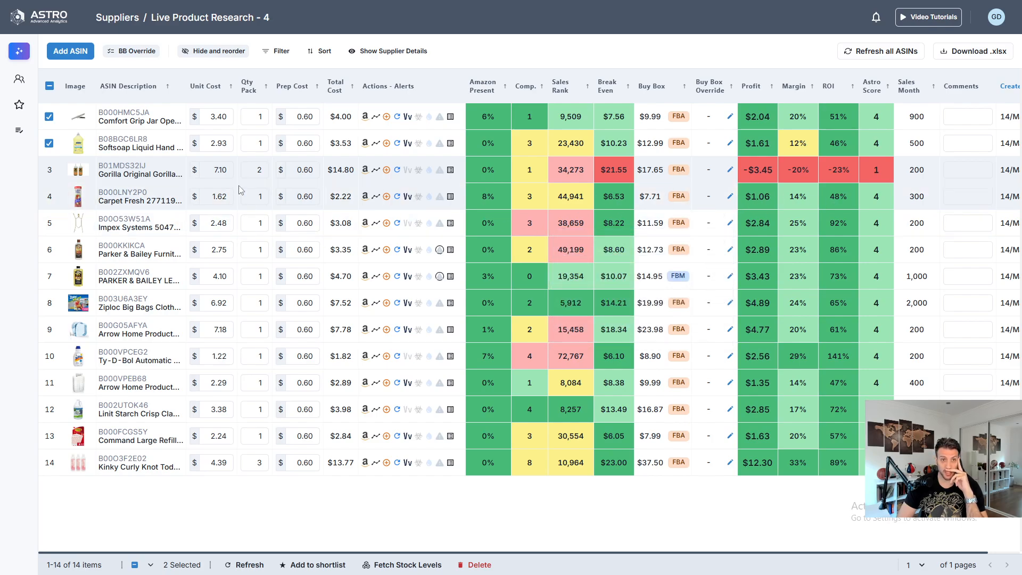
{"action": "left_click", "coordinate": [109, 196]}
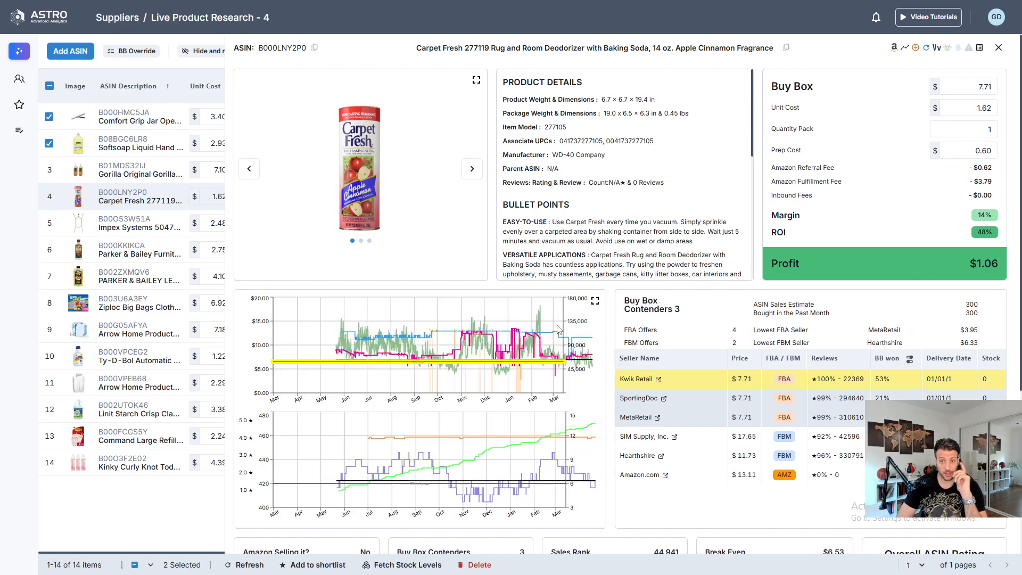
{"action": "scroll", "coordinate": [724, 426], "scroll_direction": "down", "scroll_amount": 4}
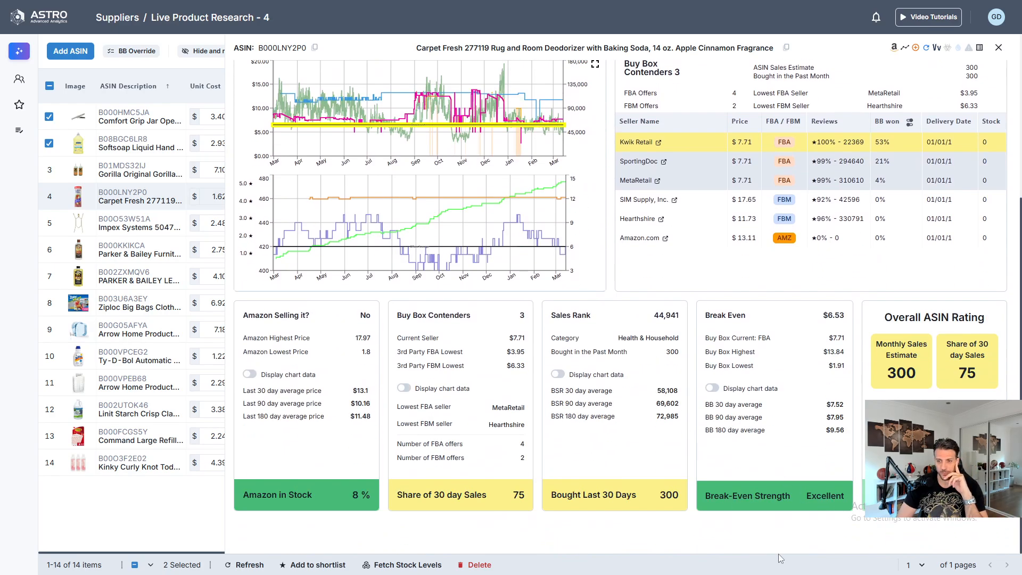
{"action": "scroll", "coordinate": [598, 250], "scroll_direction": "up", "scroll_amount": 2}
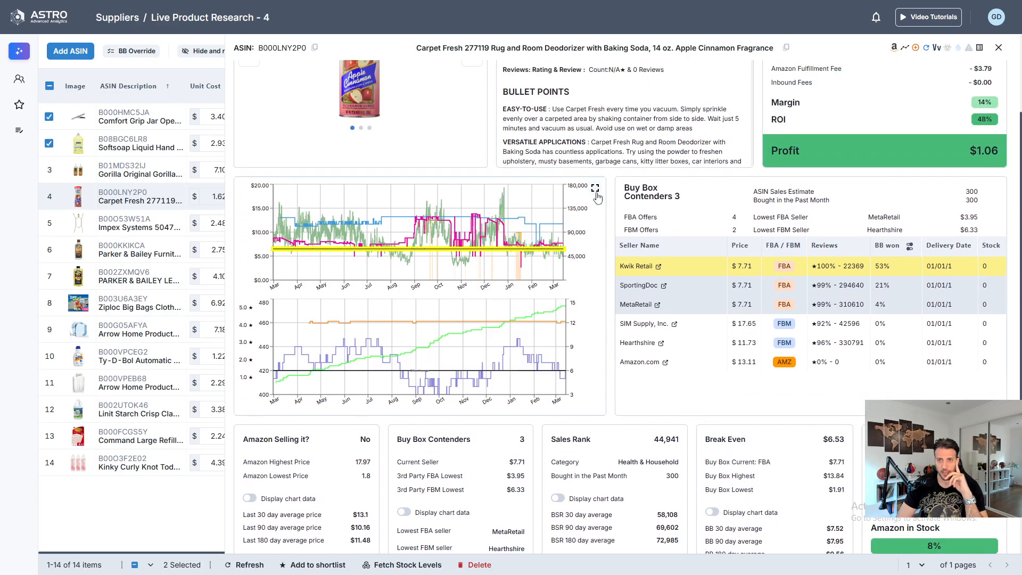
{"action": "left_click", "coordinate": [595, 189]}
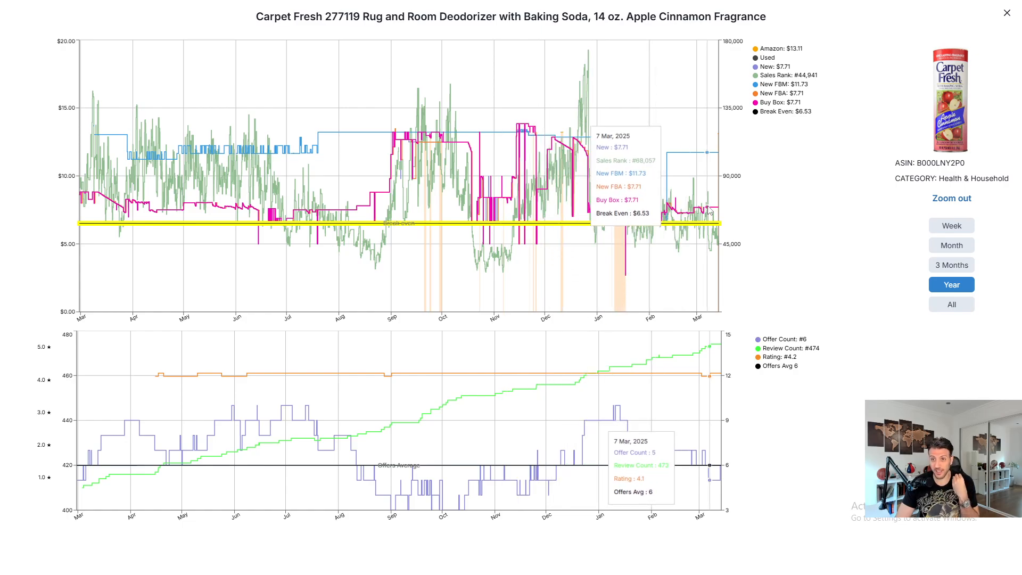
{"action": "left_click", "coordinate": [1005, 13]}
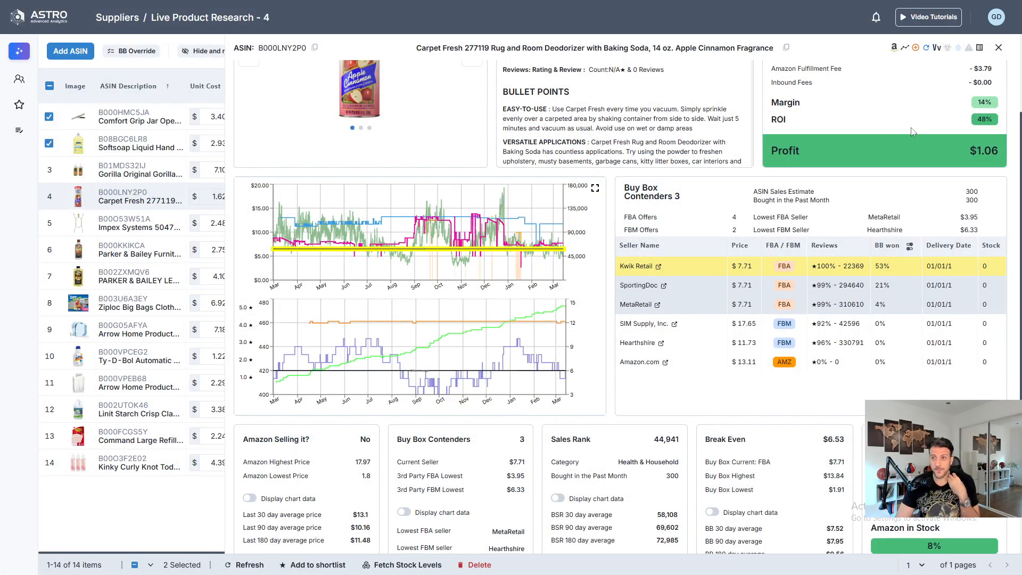
{"action": "scroll", "coordinate": [912, 132], "scroll_direction": "down", "scroll_amount": 3}
{"action": "scroll", "coordinate": [869, 227], "scroll_direction": "up", "scroll_amount": 5}
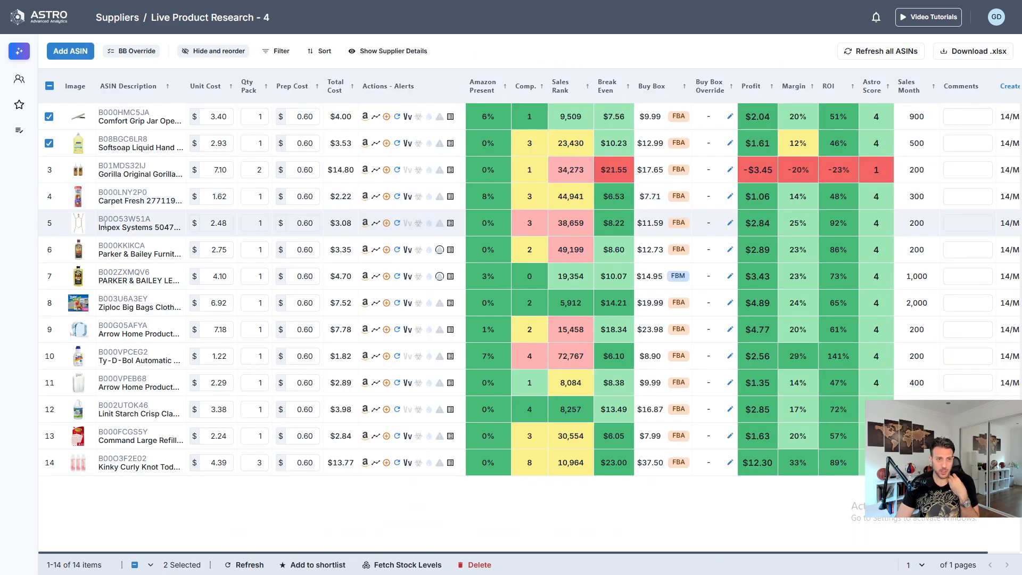
- Return to the product list and set the Impex Systems 50472 hanger's pack quantity to 2
{"action": "mouse_move", "coordinate": [132, 226]}
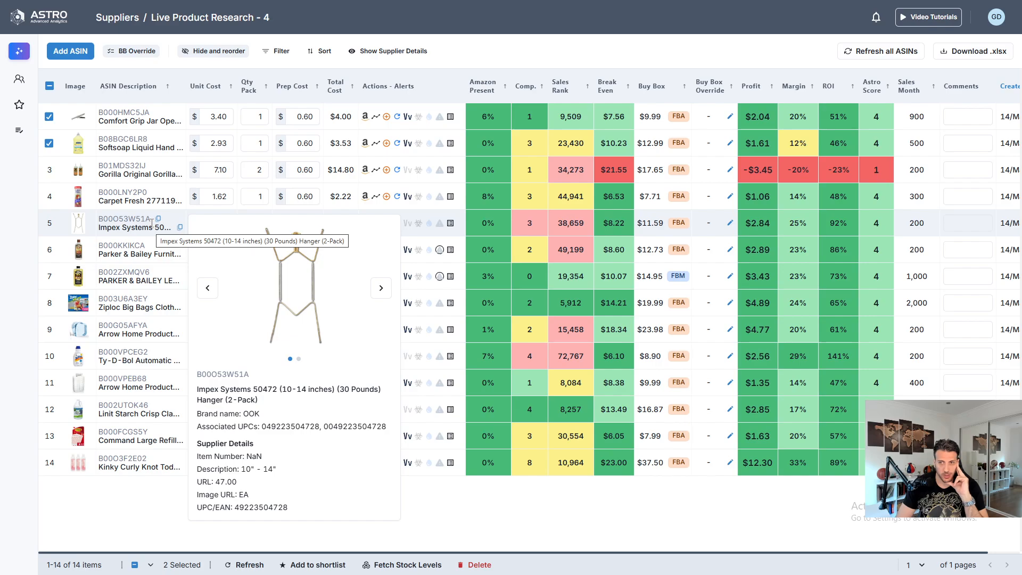
{"action": "left_click", "coordinate": [260, 222]}
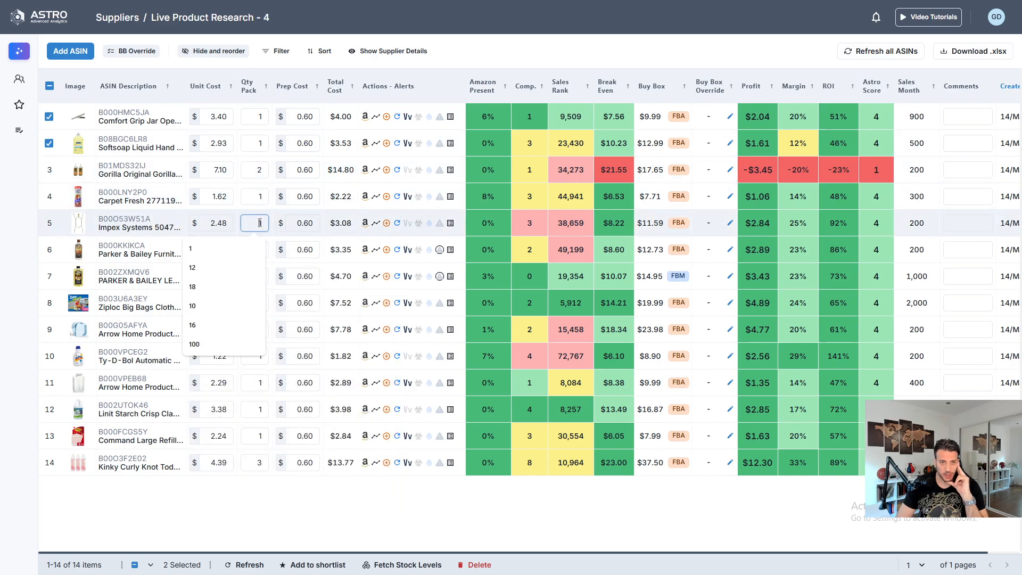
{"action": "type", "text": "2"}
{"action": "key", "text": "Return"}
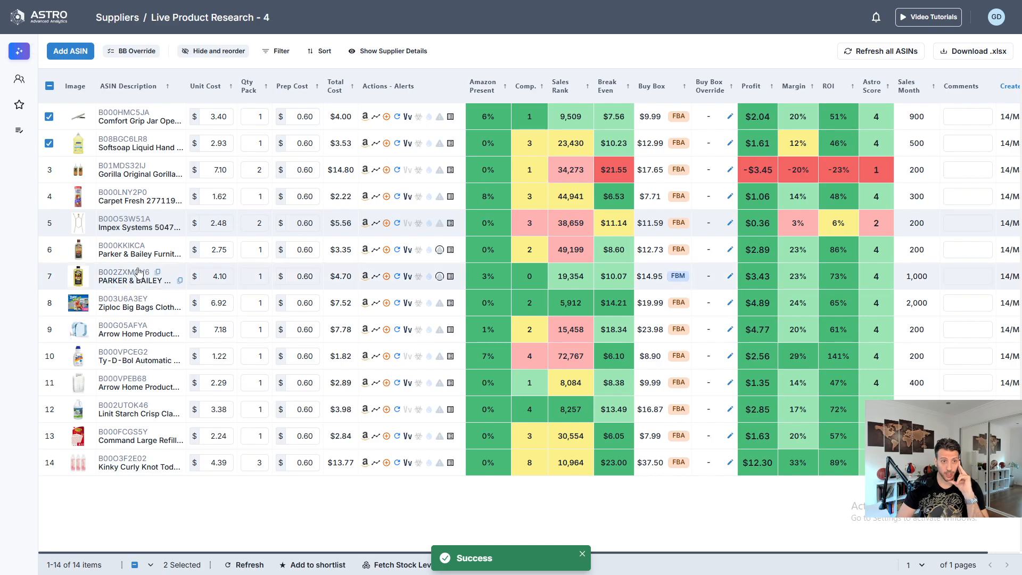
- Open the Parker & Bailey Furniture Cream's detail view, examine its price history and summary cards, and close it
{"action": "mouse_move", "coordinate": [118, 249]}
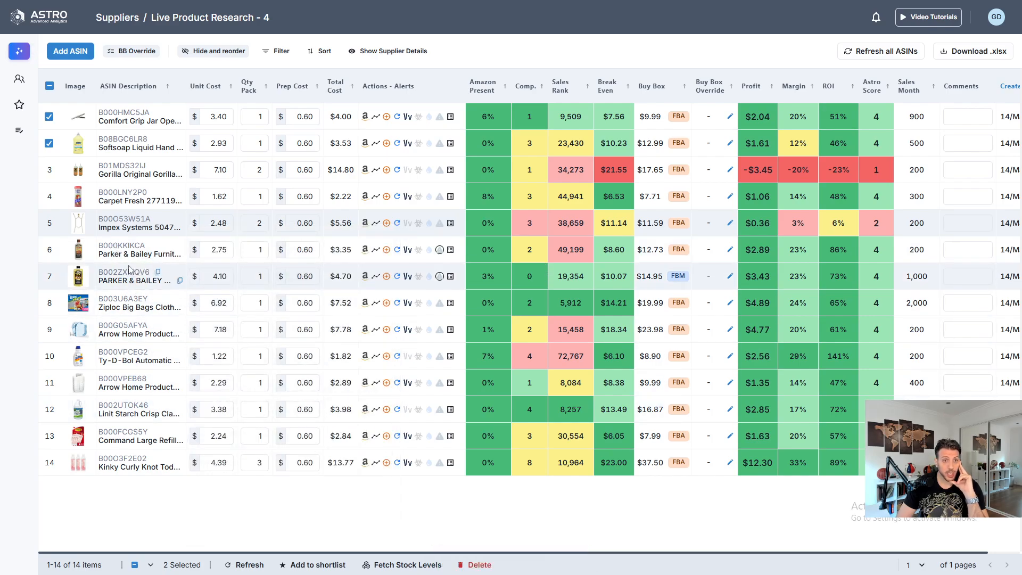
{"action": "left_click", "coordinate": [118, 250]}
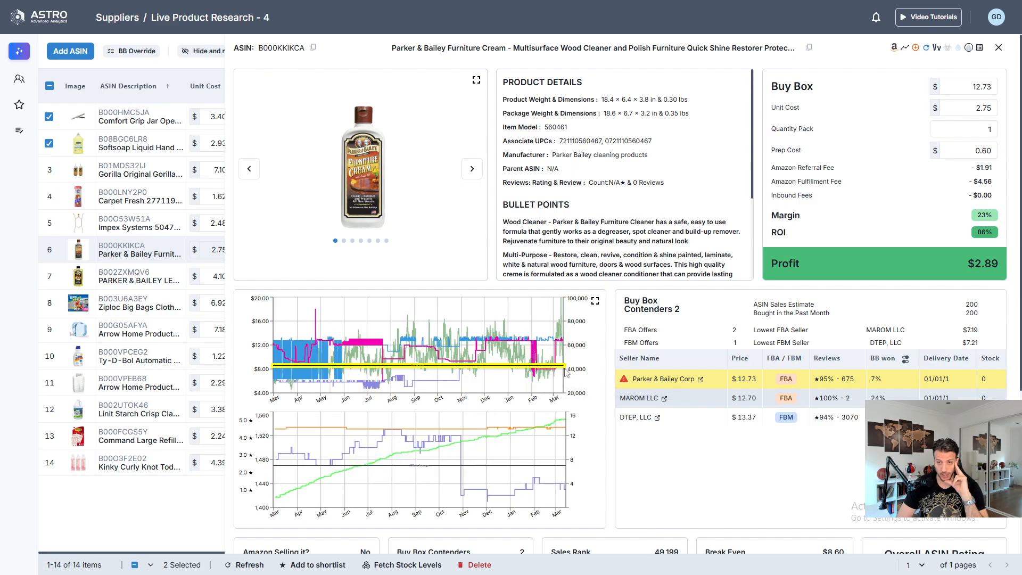
{"action": "mouse_move", "coordinate": [556, 372]}
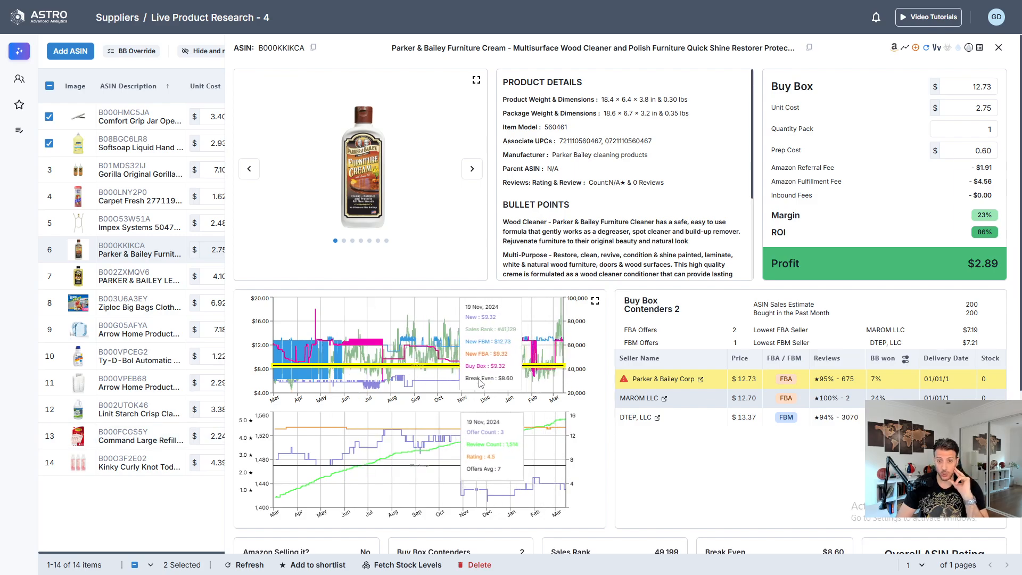
{"action": "scroll", "coordinate": [715, 383], "scroll_direction": "down", "scroll_amount": 4}
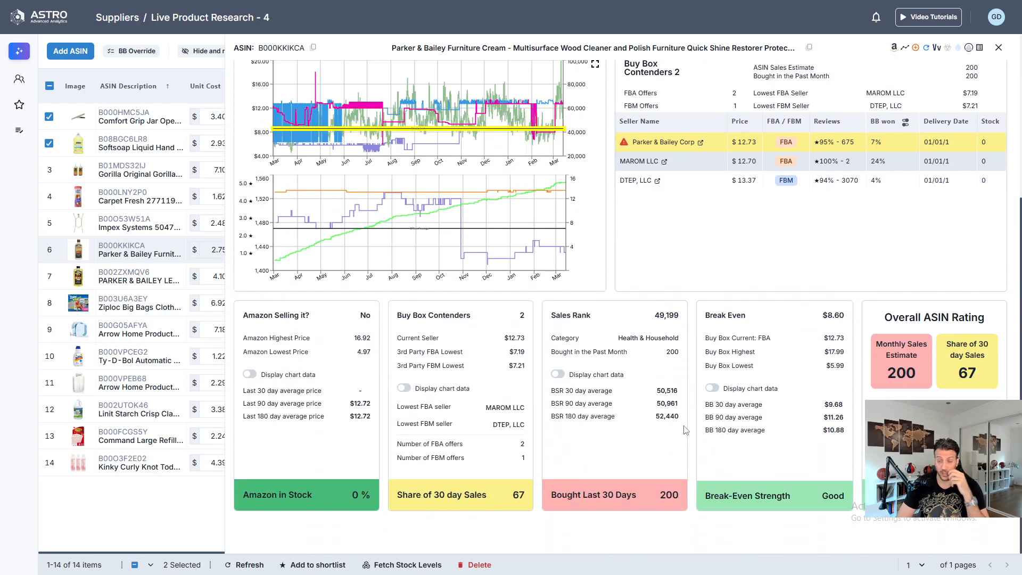
{"action": "scroll", "coordinate": [681, 429], "scroll_direction": "up", "scroll_amount": 3}
{"action": "scroll", "coordinate": [676, 426], "scroll_direction": "down", "scroll_amount": 3}
{"action": "scroll", "coordinate": [670, 452], "scroll_direction": "up", "scroll_amount": 4}
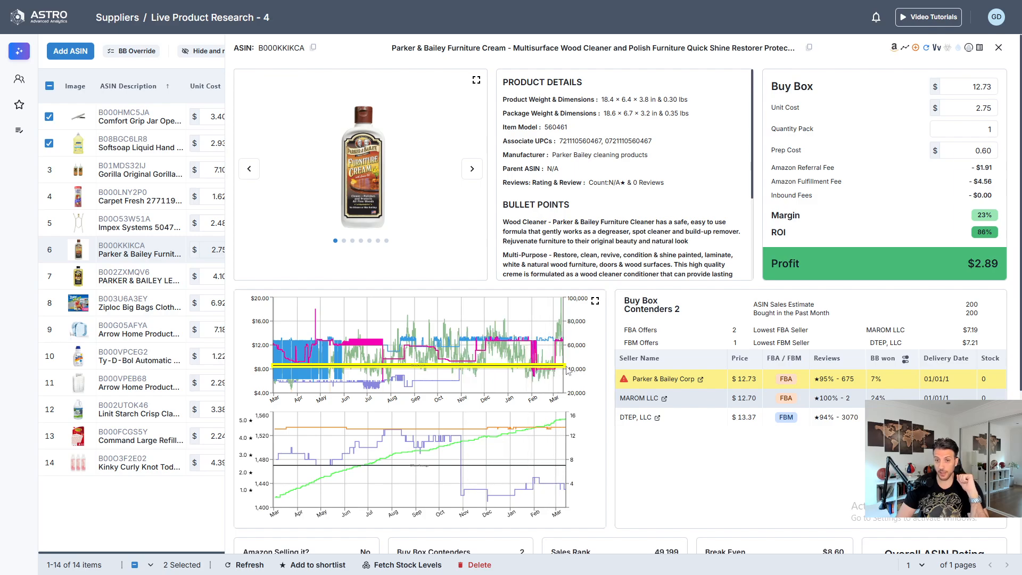
{"action": "left_click", "coordinate": [999, 48]}
- Open the Parker & Bailey Lemon Oil Polish's detail view and review its sales, break-even and rating summary
{"action": "mouse_move", "coordinate": [110, 276]}
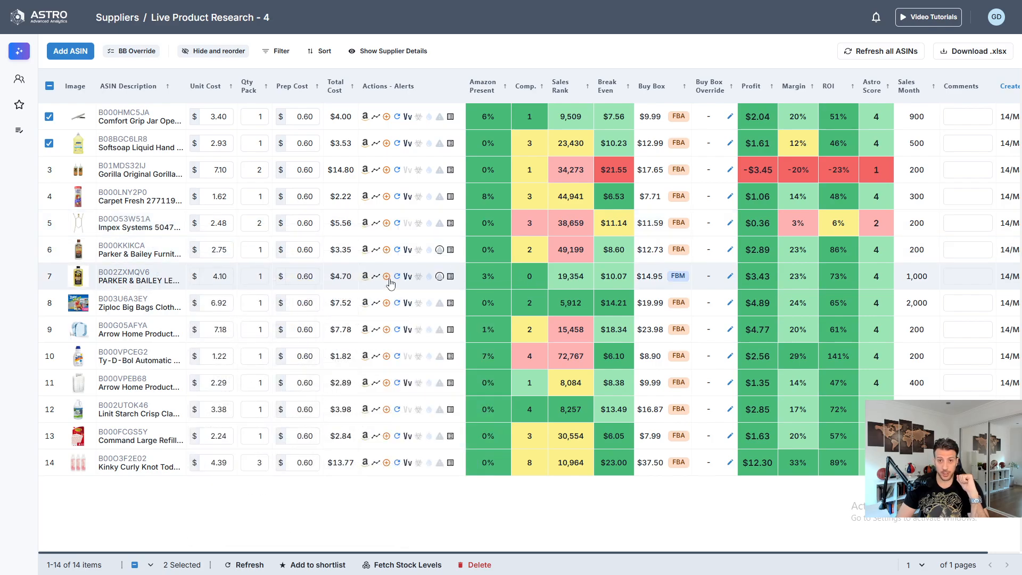
{"action": "left_click", "coordinate": [123, 274]}
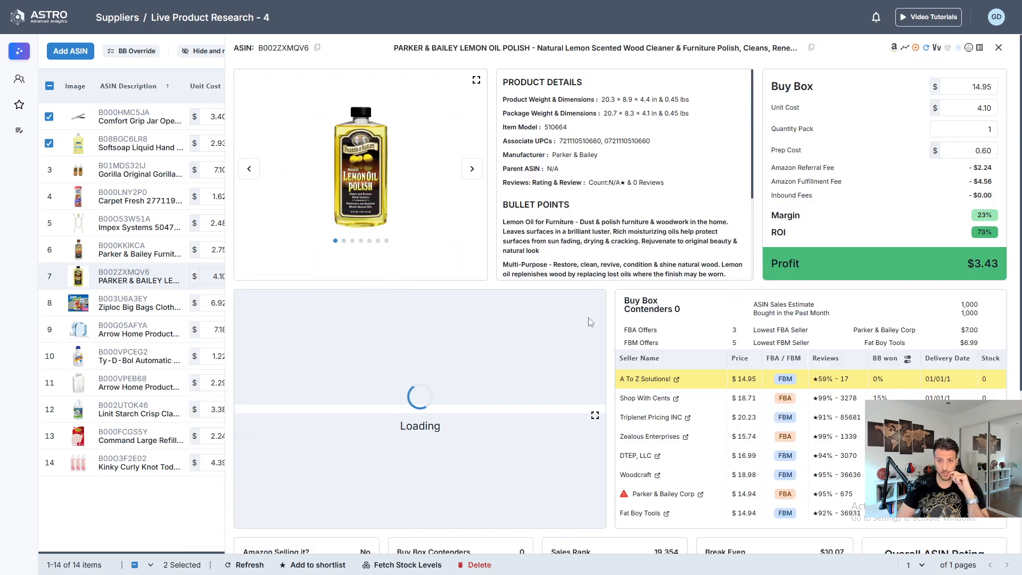
{"action": "scroll", "coordinate": [790, 357], "scroll_direction": "down", "scroll_amount": 4}
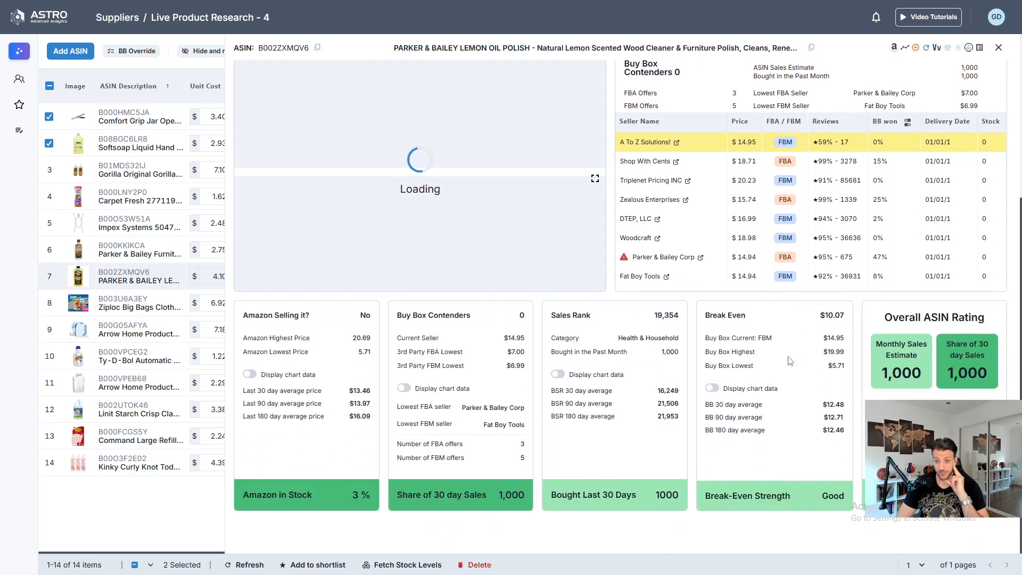
{"action": "scroll", "coordinate": [789, 361], "scroll_direction": "up", "scroll_amount": 2}
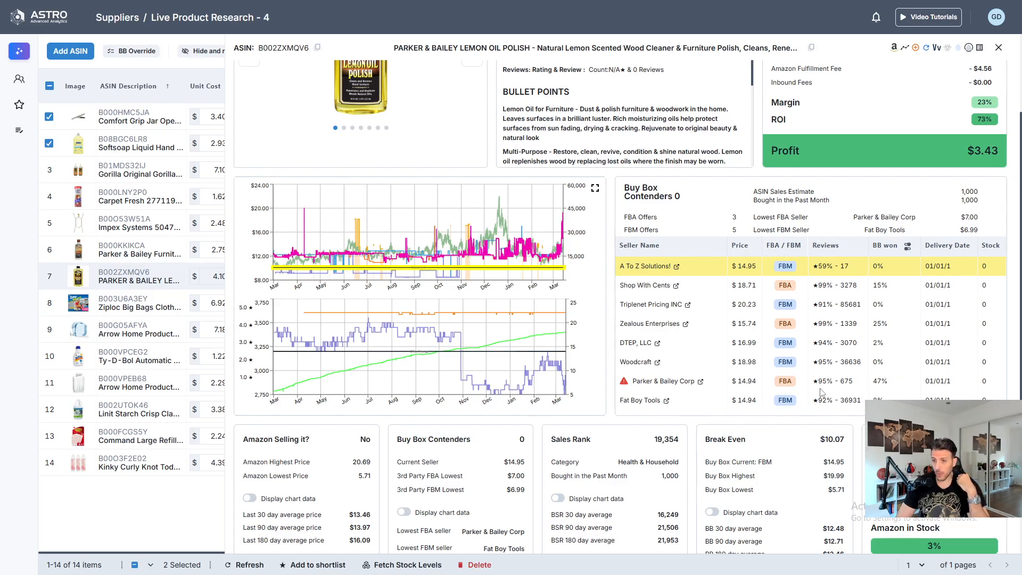
- Check the Lemon Oil Polish's Buy Box winners for the last 90 and 180 days, and examine its enlarged price history chart
{"action": "left_click", "coordinate": [907, 248]}
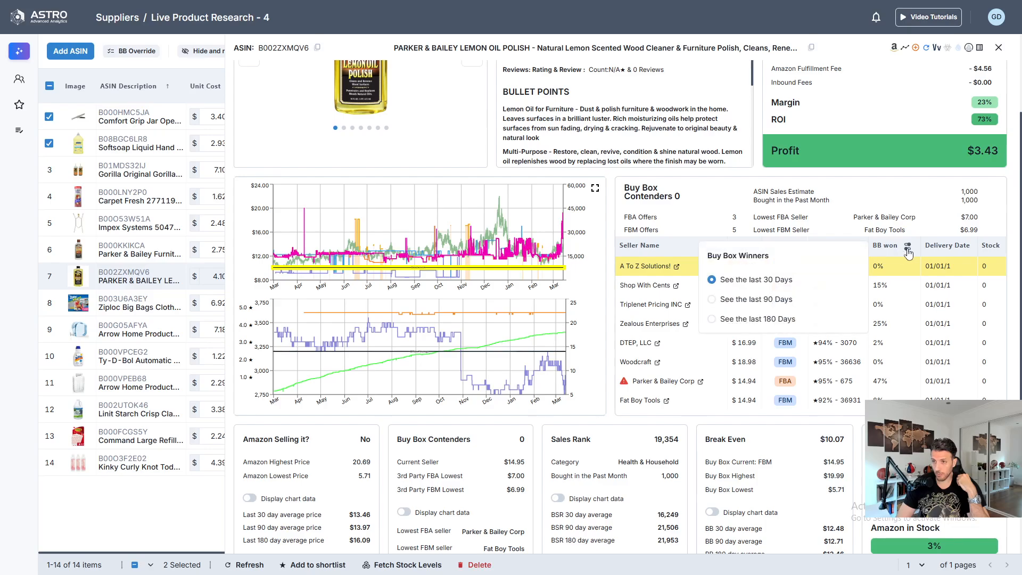
{"action": "left_click", "coordinate": [769, 300]}
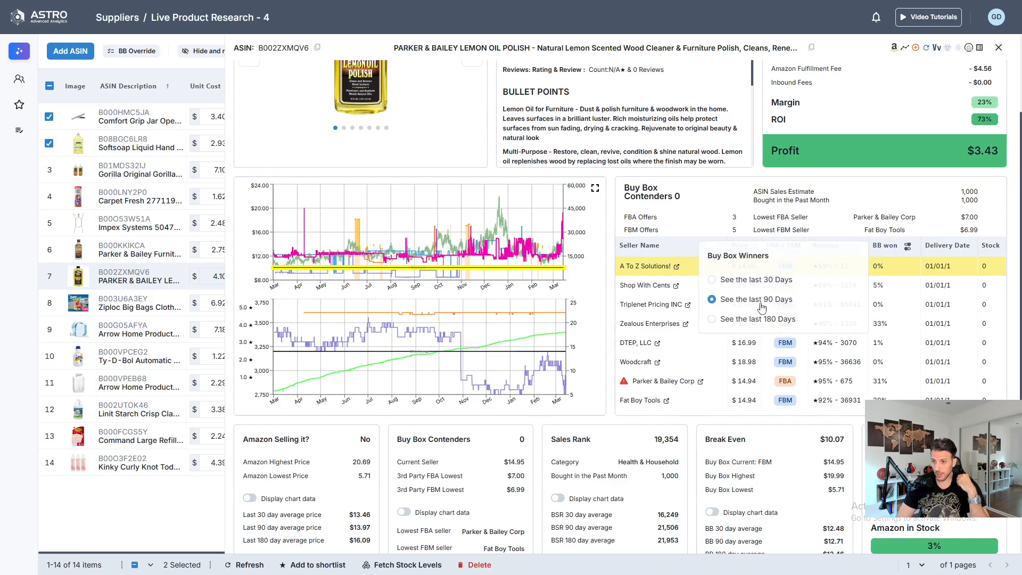
{"action": "left_click", "coordinate": [905, 250]}
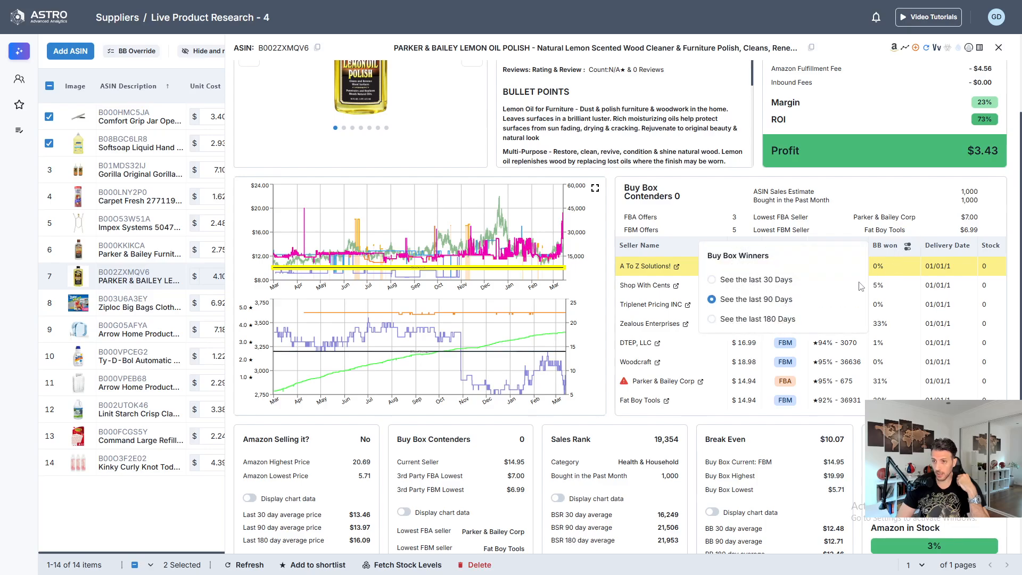
{"action": "left_click", "coordinate": [742, 319]}
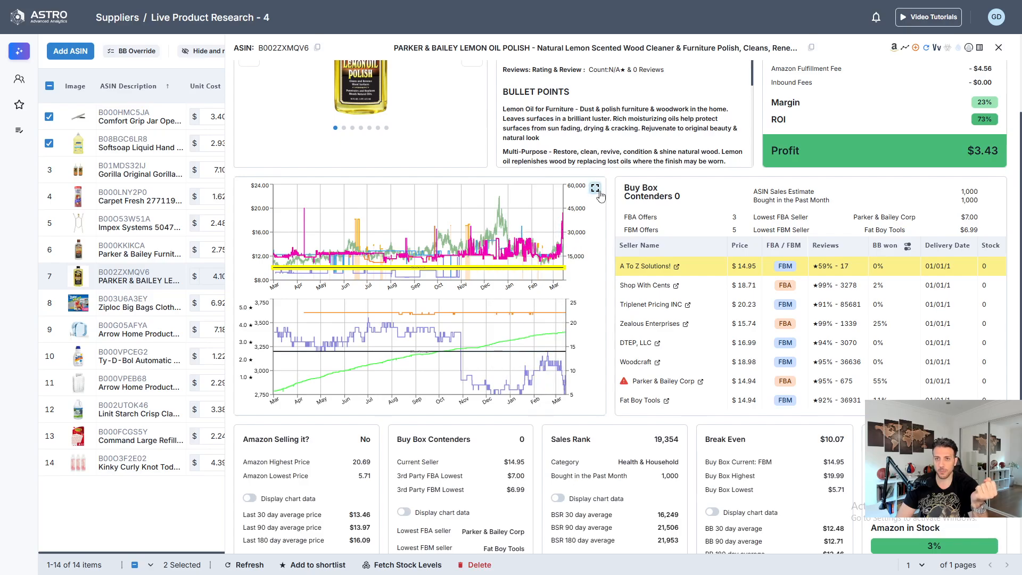
{"action": "left_click", "coordinate": [595, 189]}
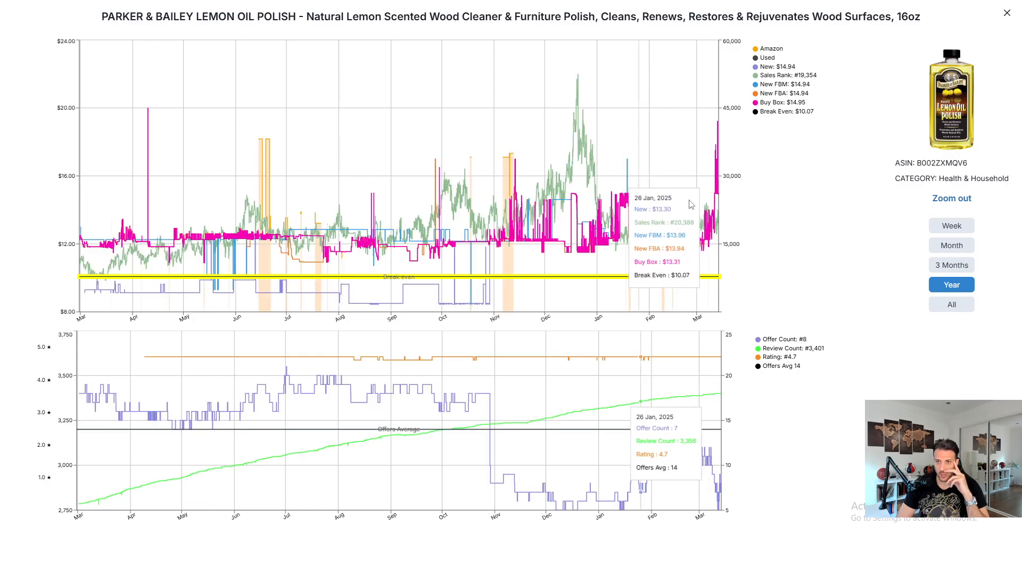
{"action": "left_click", "coordinate": [1004, 13]}
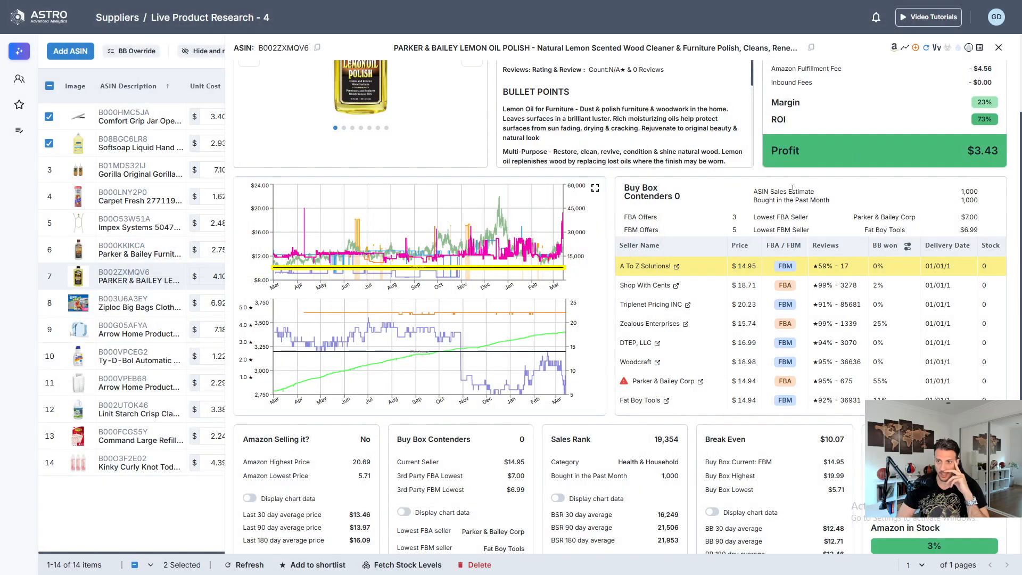
- Set the Lemon Oil Polish's Buy Box price to 12.50 and review its profit against the Buy Box averages
{"action": "scroll", "coordinate": [958, 187], "scroll_direction": "up", "scroll_amount": 3}
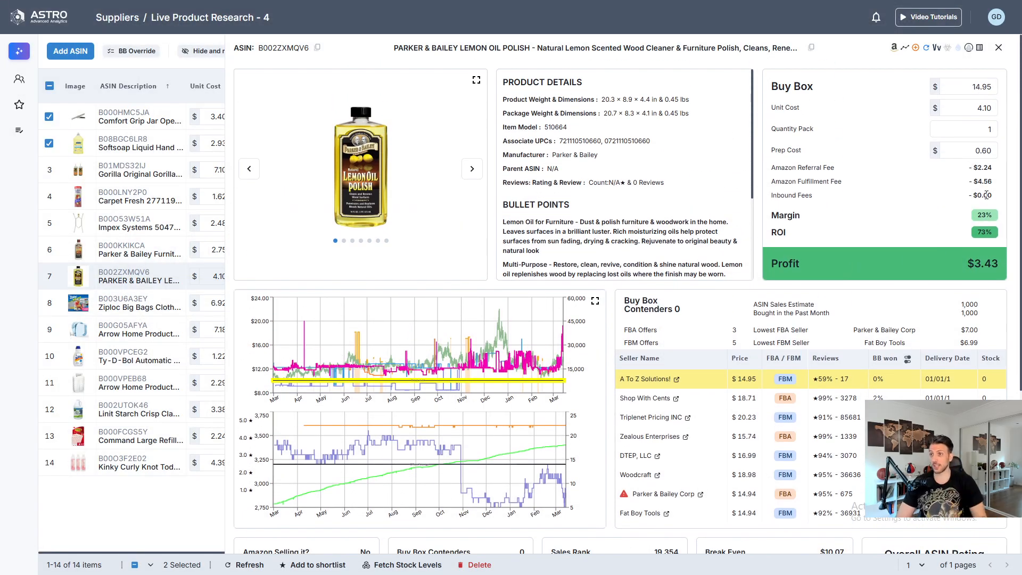
{"action": "double_click", "coordinate": [972, 88]}
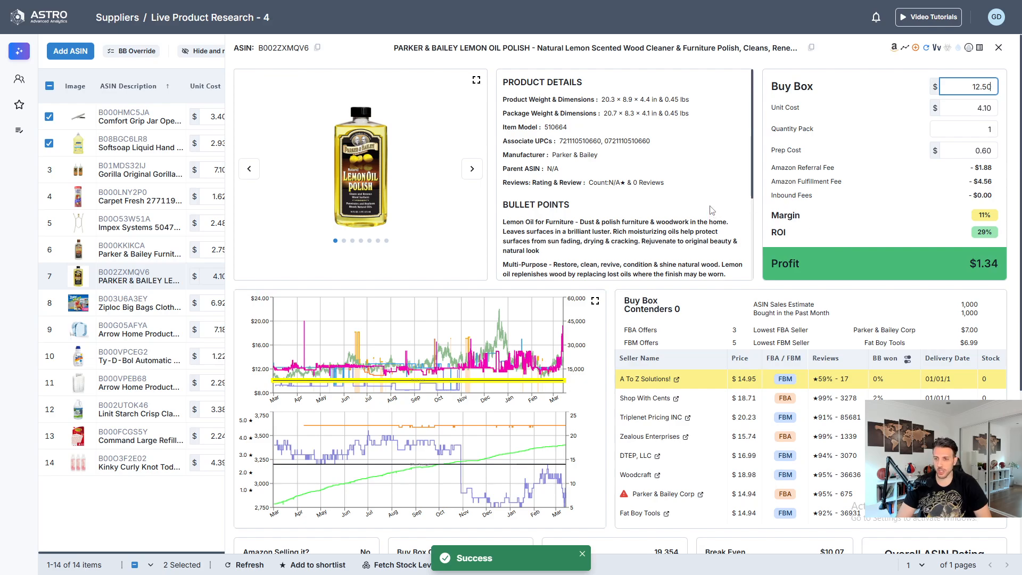
{"action": "scroll", "coordinate": [779, 215], "scroll_direction": "down", "scroll_amount": 5}
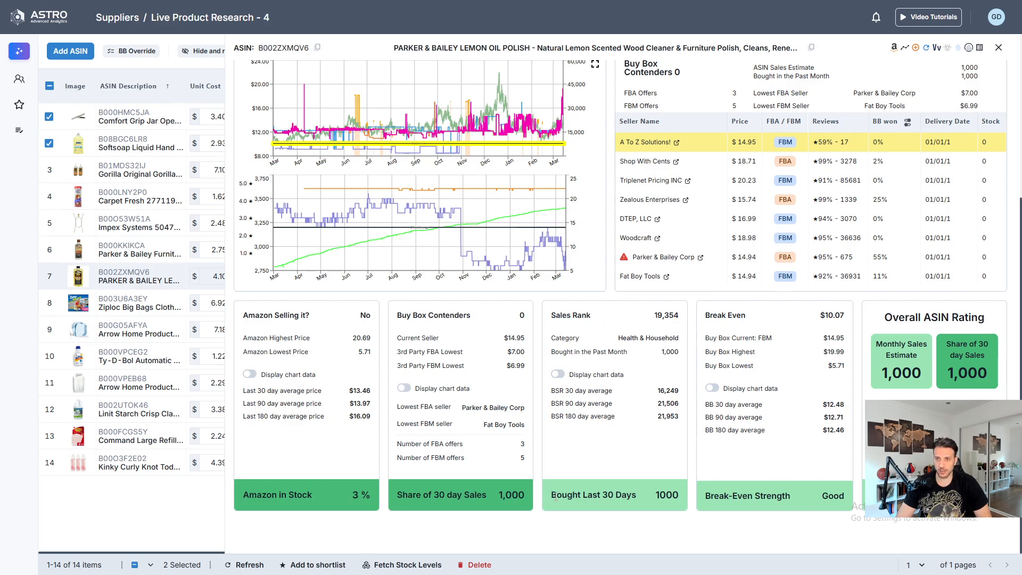
{"action": "scroll", "coordinate": [629, 445], "scroll_direction": "up", "scroll_amount": 3}
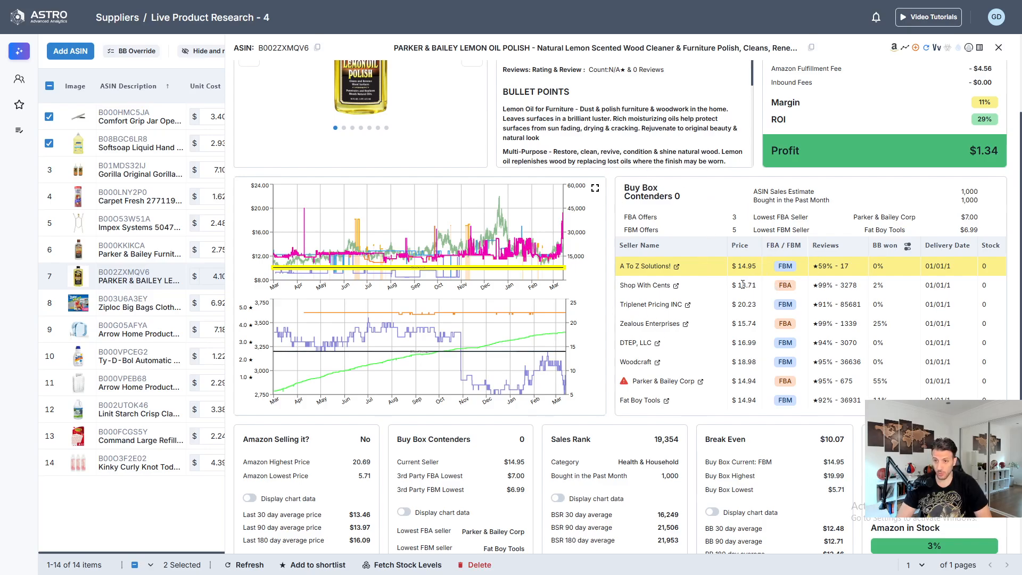
- Set the Lemon Oil Polish's Buy Box price to 14.00 in the profit breakdown
{"action": "scroll", "coordinate": [801, 302], "scroll_direction": "up", "scroll_amount": 3}
{"action": "scroll", "coordinate": [743, 332], "scroll_direction": "down", "scroll_amount": 4}
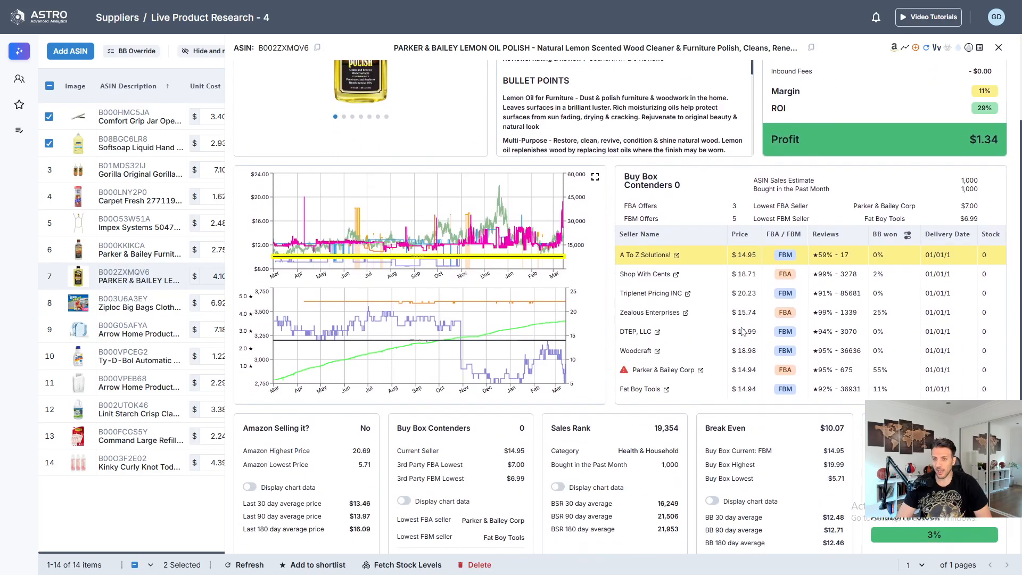
{"action": "scroll", "coordinate": [803, 357], "scroll_direction": "up", "scroll_amount": 3}
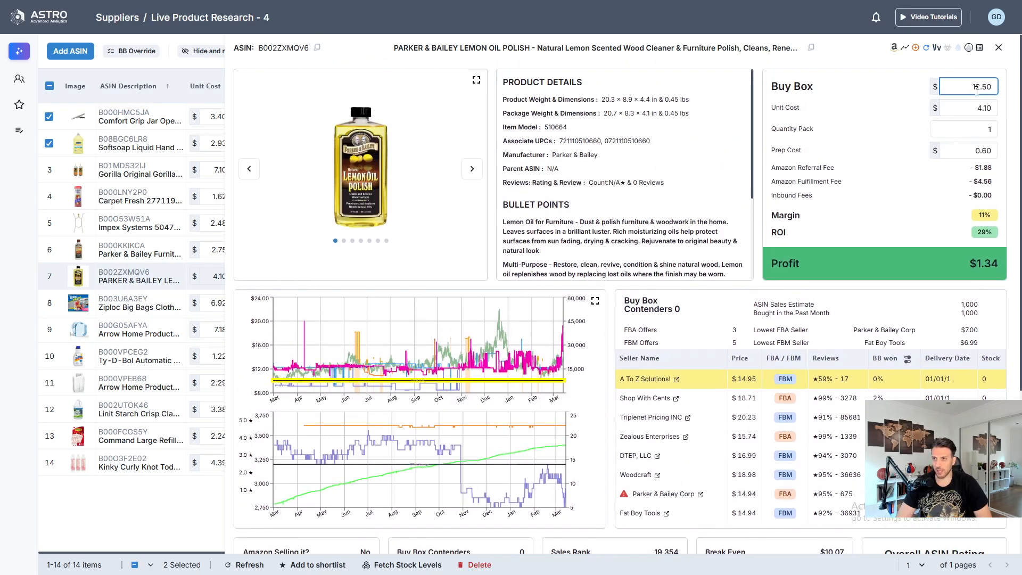
{"action": "type", "text": "14.23"}
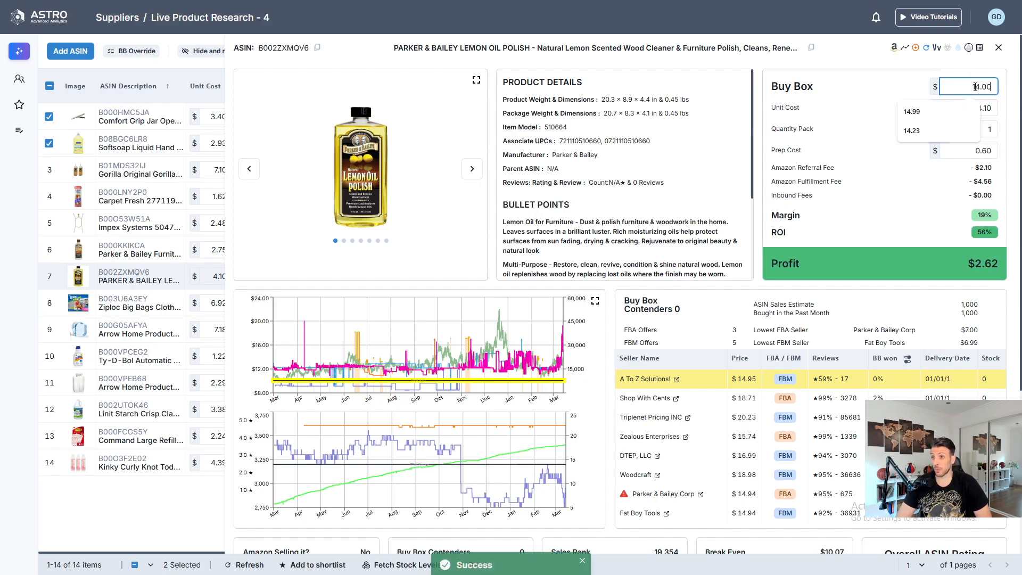
- Compare the Lemon Oil Polish's profit with its Buy Box averages, close its details and select the product in the list
{"action": "scroll", "coordinate": [881, 181], "scroll_direction": "down", "scroll_amount": 5}
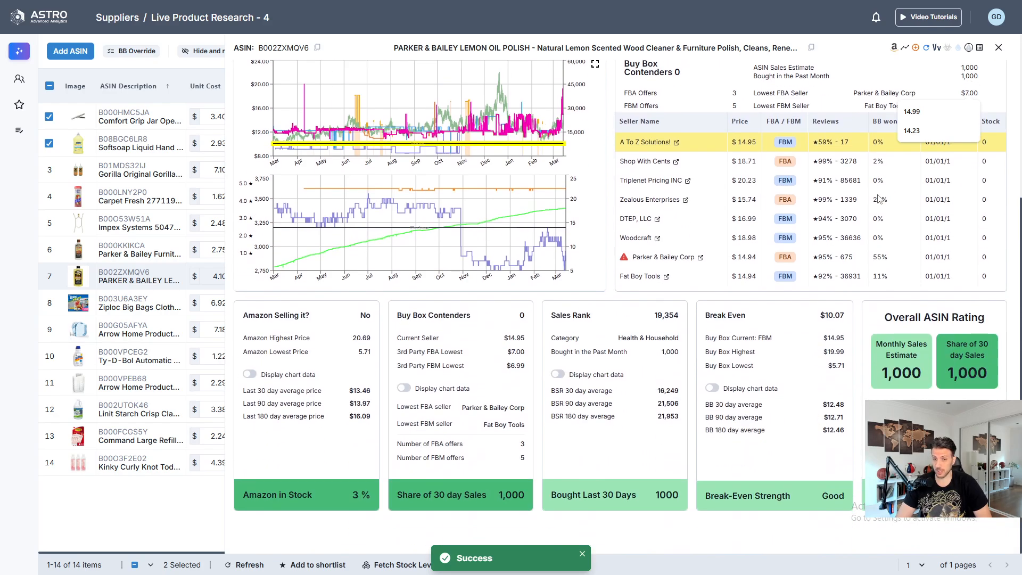
{"action": "scroll", "coordinate": [950, 255], "scroll_direction": "up", "scroll_amount": 3}
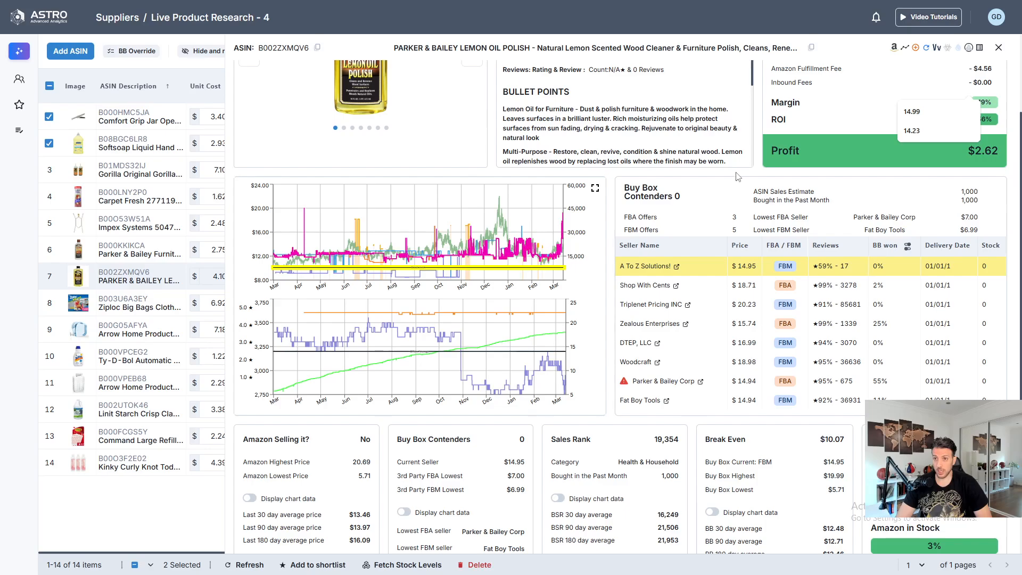
{"action": "scroll", "coordinate": [736, 177], "scroll_direction": "down", "scroll_amount": 3}
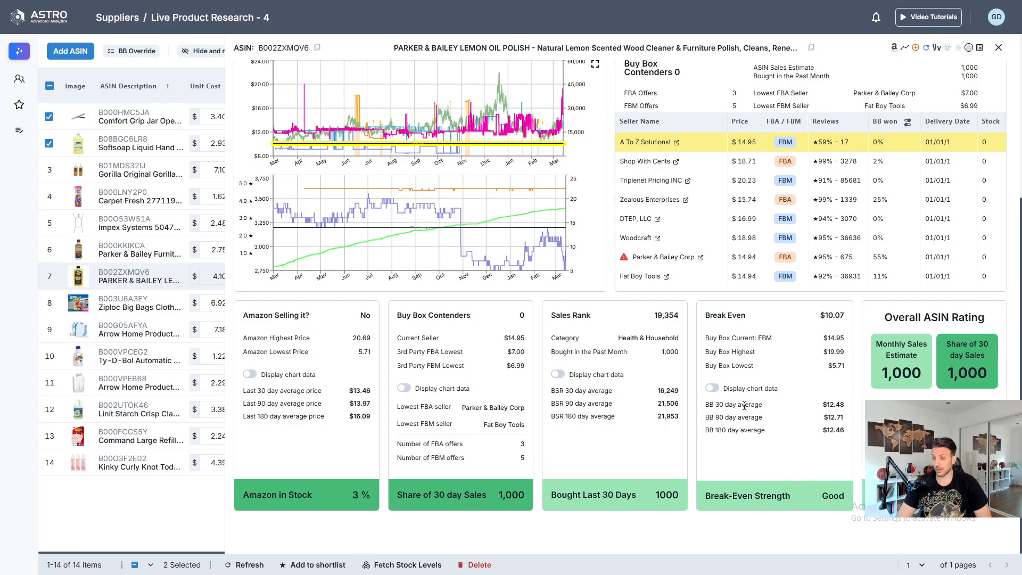
{"action": "scroll", "coordinate": [756, 394], "scroll_direction": "up", "scroll_amount": 5}
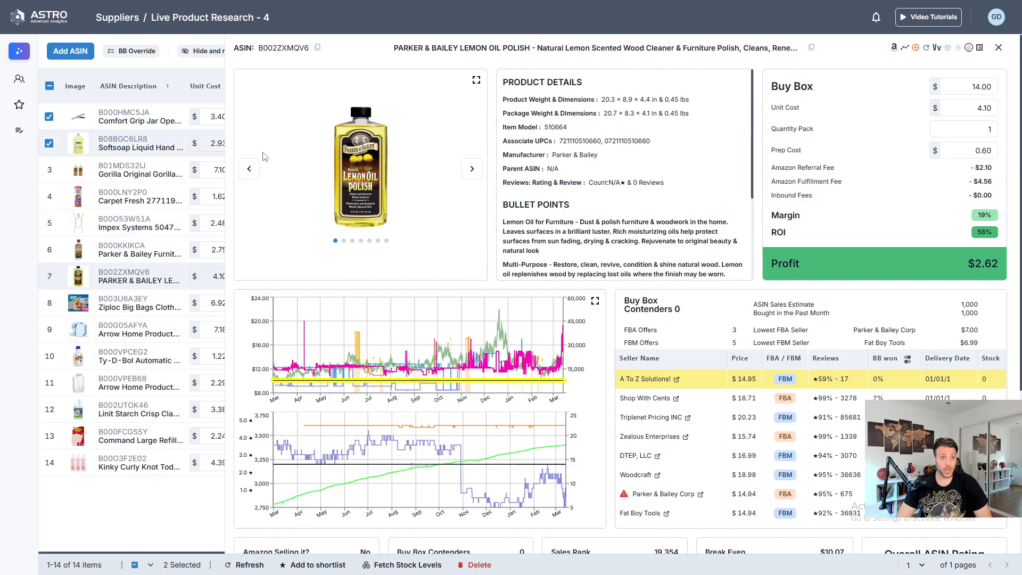
{"action": "left_click", "coordinate": [998, 48]}
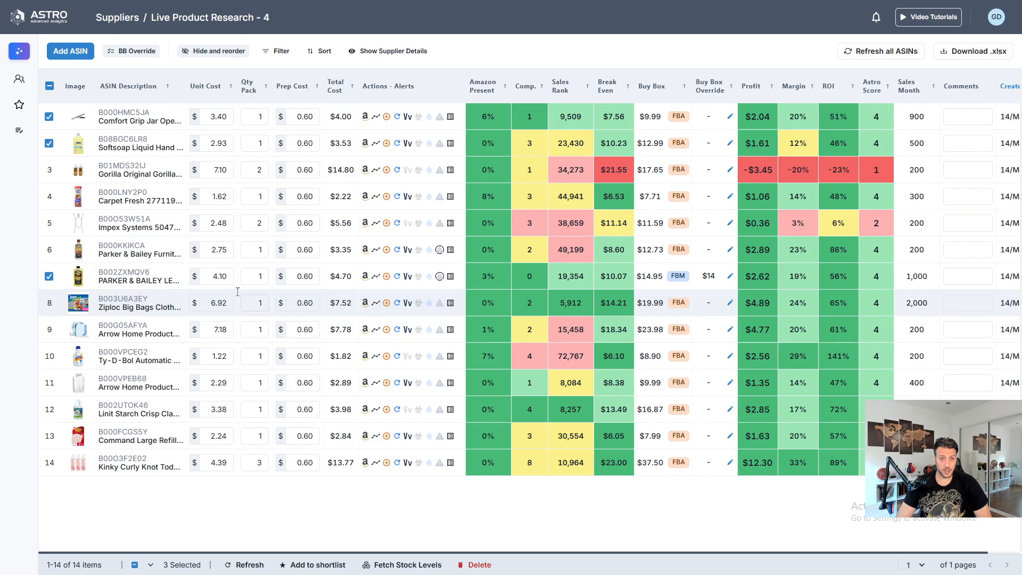
- Open the Ziploc Big Bags' details, check Buy Box winners for the last 90 and 180 days, and examine the enlarged price history chart
{"action": "mouse_move", "coordinate": [154, 300]}
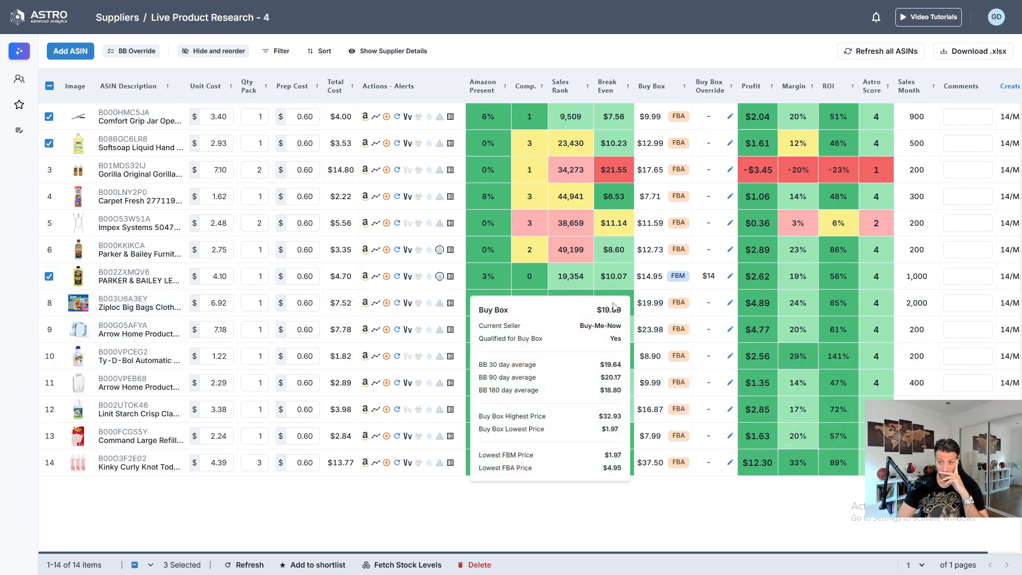
{"action": "left_click", "coordinate": [130, 308]}
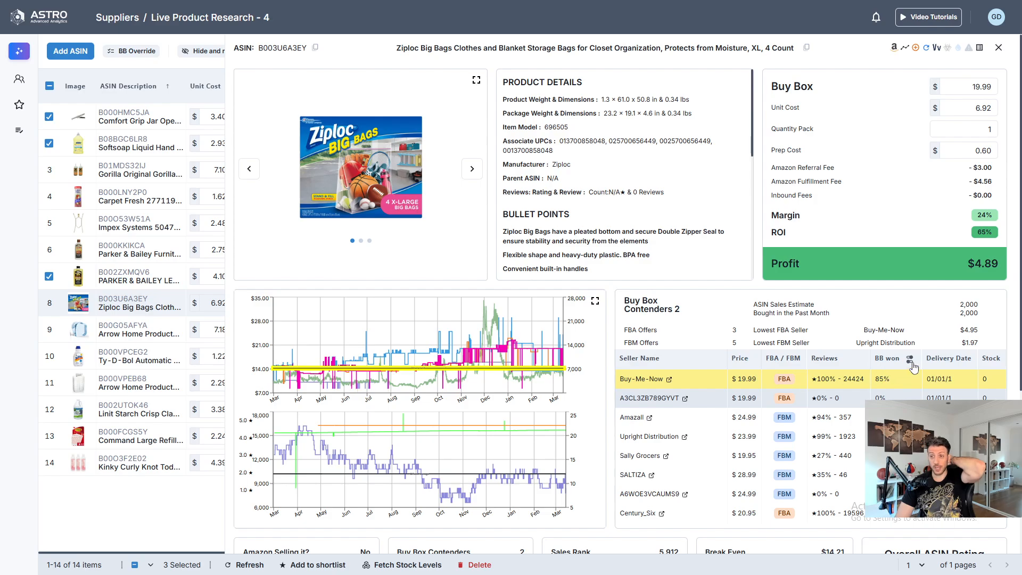
{"action": "left_click", "coordinate": [910, 361]}
{"action": "left_click", "coordinate": [765, 413]}
{"action": "left_click", "coordinate": [908, 361]}
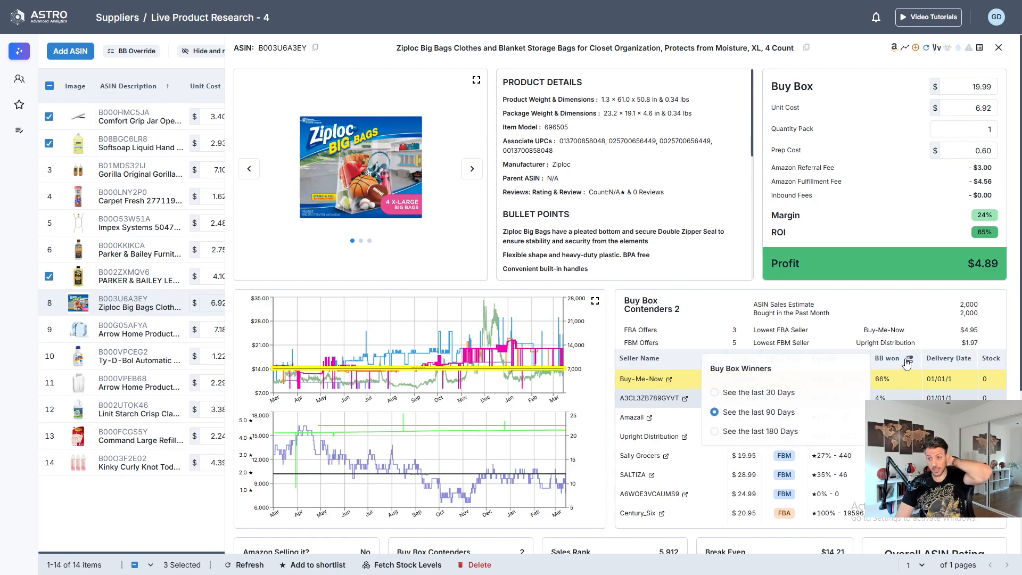
{"action": "left_click", "coordinate": [759, 433]}
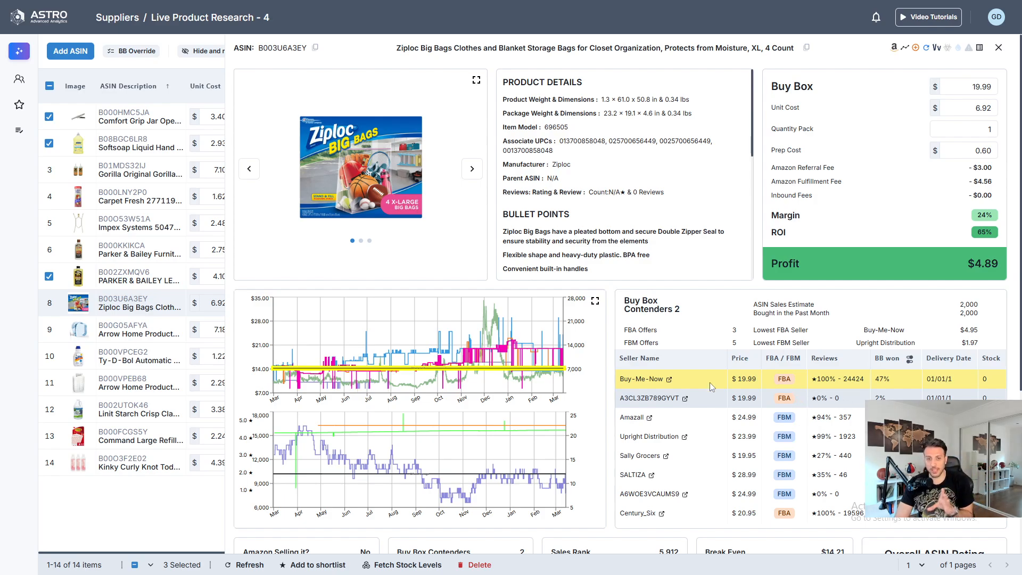
{"action": "left_click", "coordinate": [595, 302]}
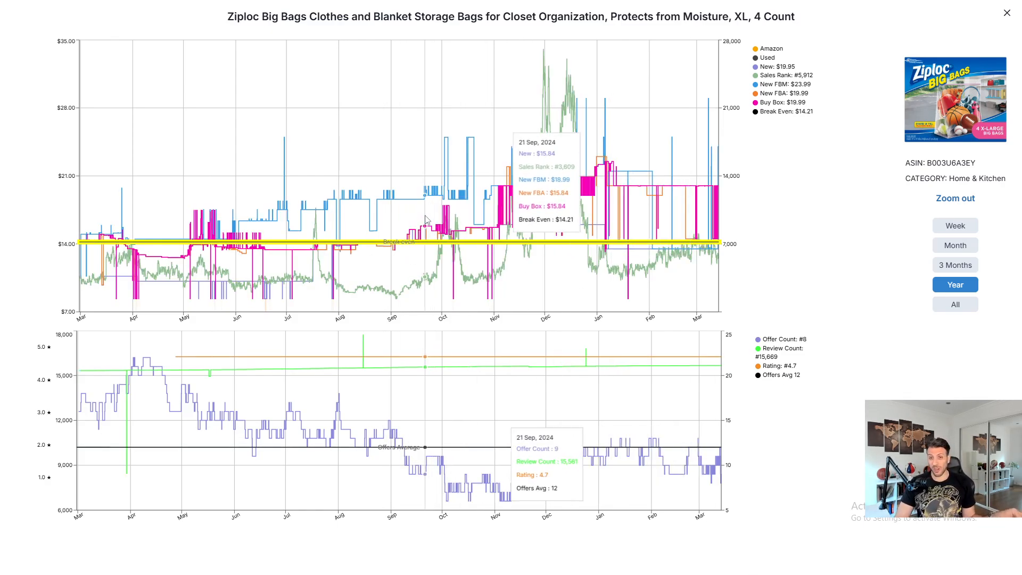
{"action": "left_click", "coordinate": [1004, 15]}
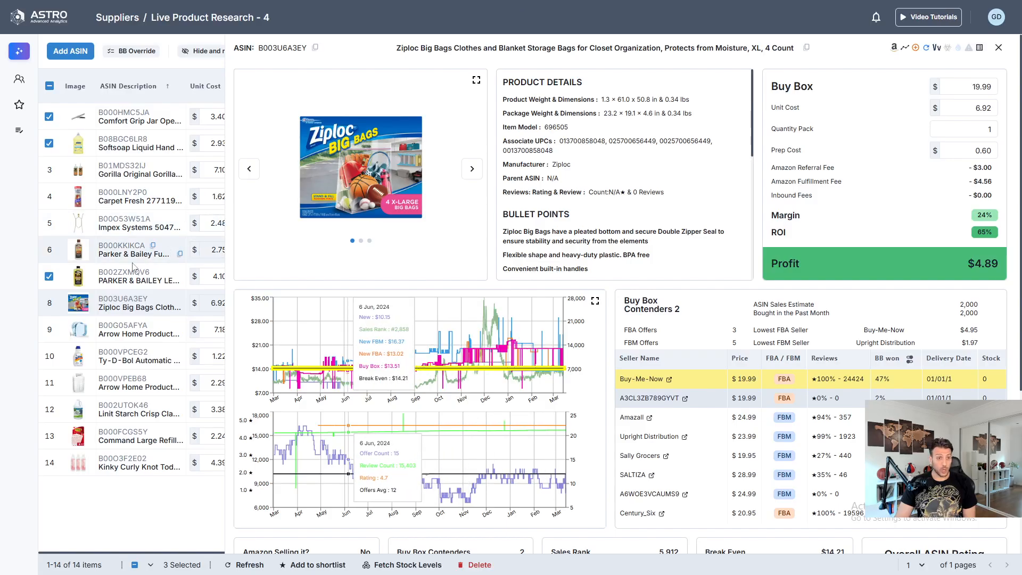
- Review the Ziploc Big Bags' sales, break-even and rating summary, and select the product in the list
{"action": "scroll", "coordinate": [702, 325], "scroll_direction": "down", "scroll_amount": 4}
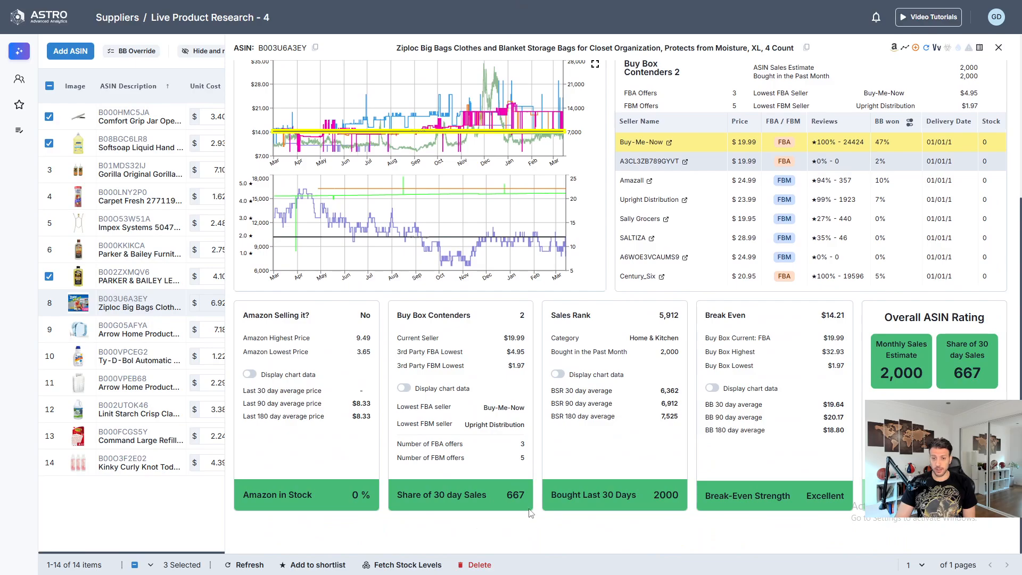
{"action": "scroll", "coordinate": [531, 512], "scroll_direction": "up", "scroll_amount": 4}
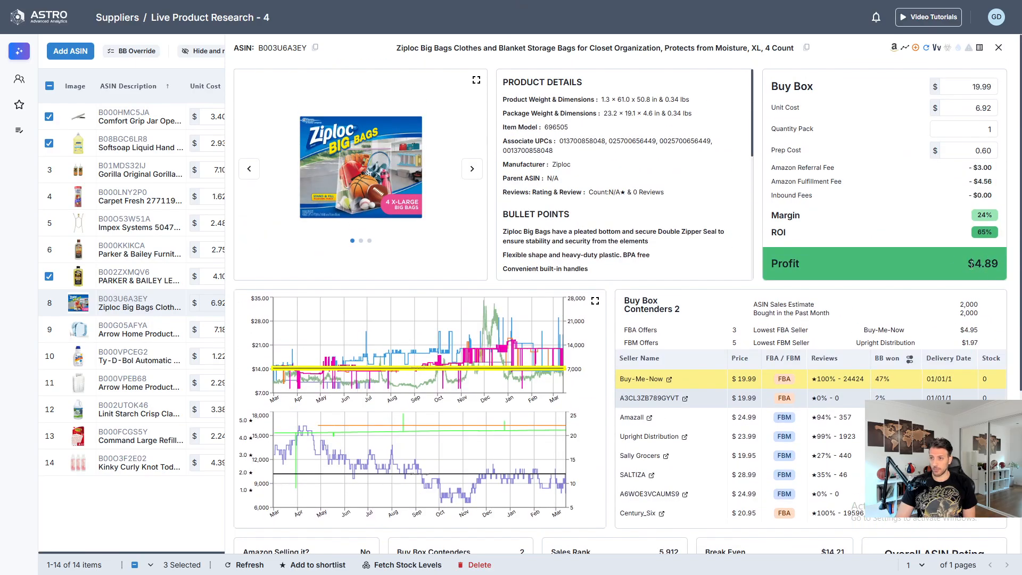
{"action": "scroll", "coordinate": [965, 261], "scroll_direction": "down", "scroll_amount": 4}
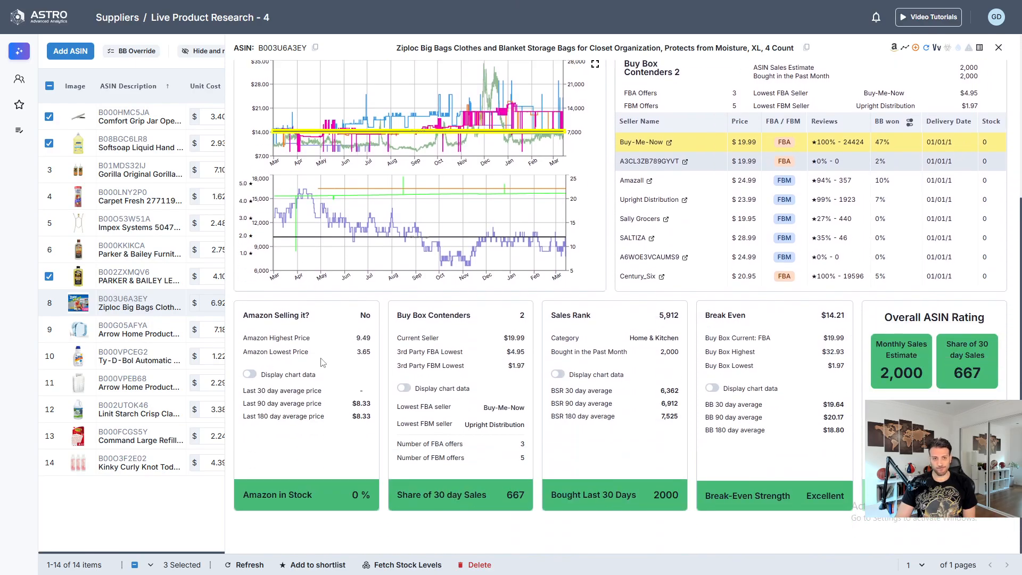
{"action": "left_click", "coordinate": [998, 48]}
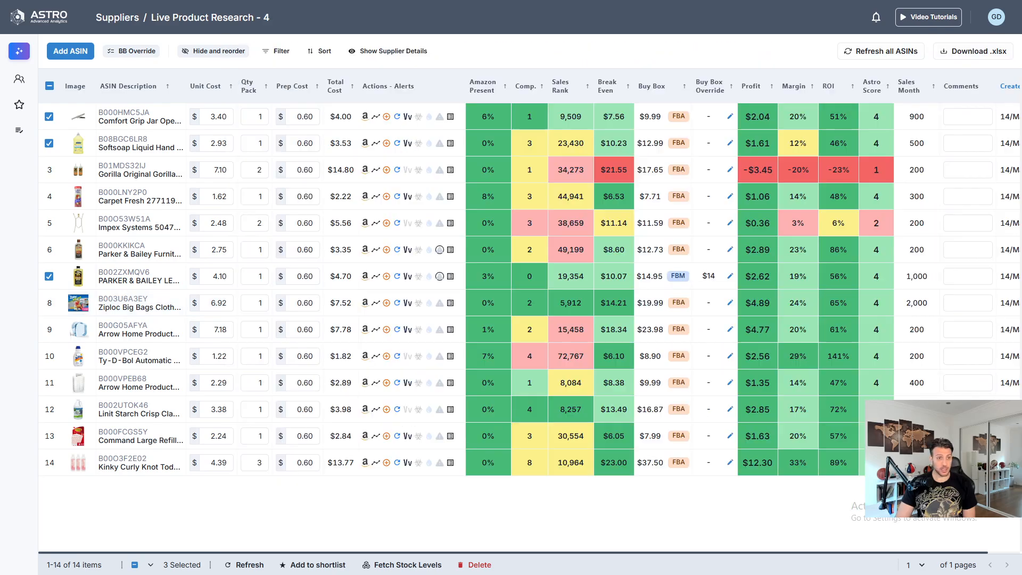
{"action": "left_click", "coordinate": [49, 303]}
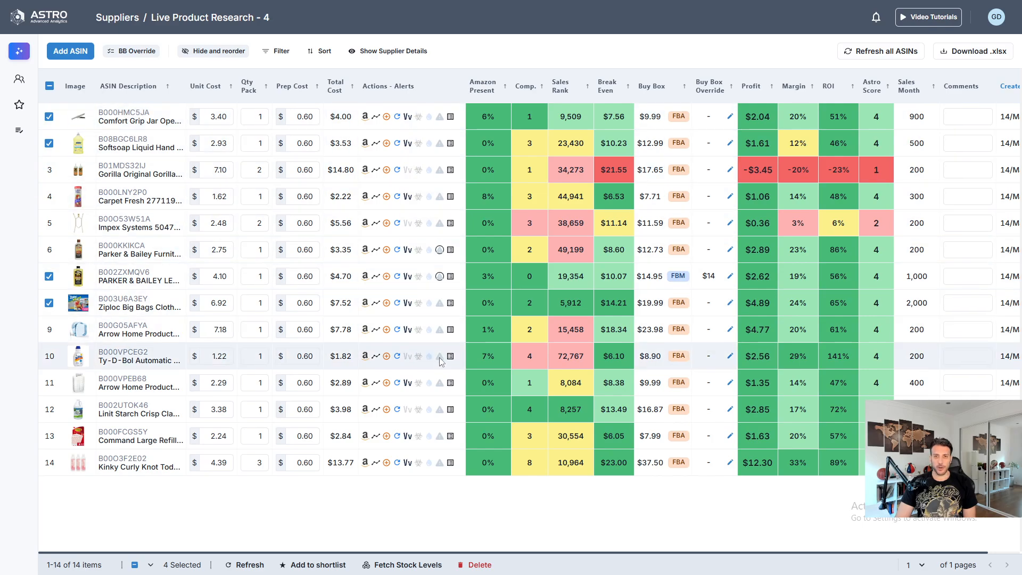
- Compare sales ranks across the product list and browse the preview images of the Arrow Home Products 2-gallon drink dispenser
{"action": "mouse_move", "coordinate": [569, 115]}
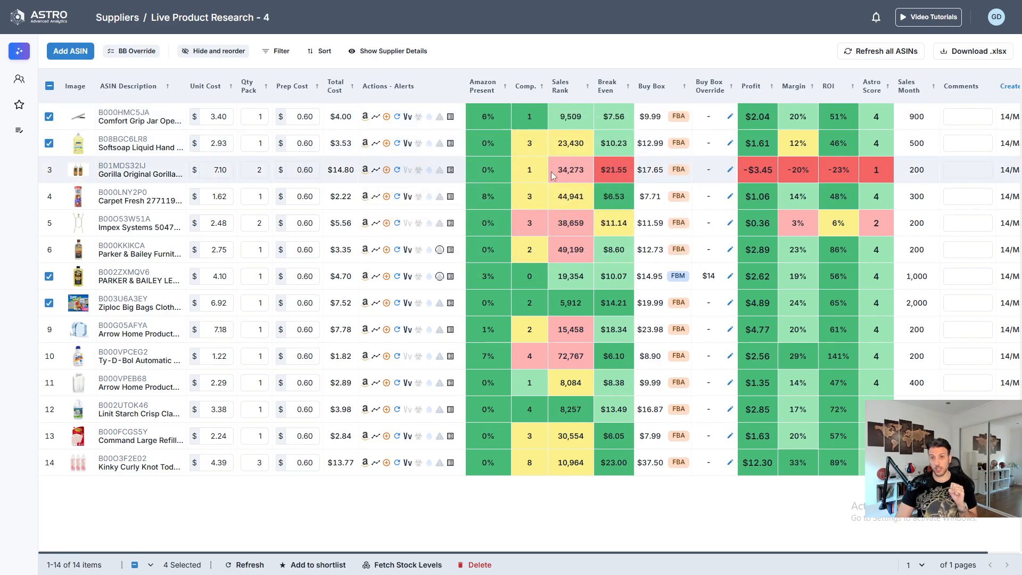
{"action": "mouse_move", "coordinate": [568, 169]}
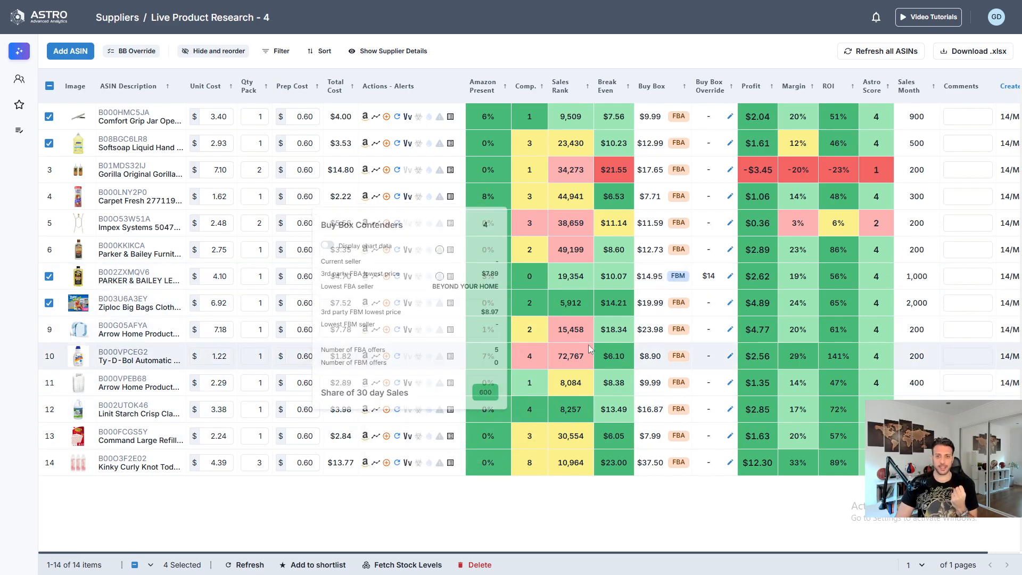
{"action": "mouse_move", "coordinate": [582, 325]}
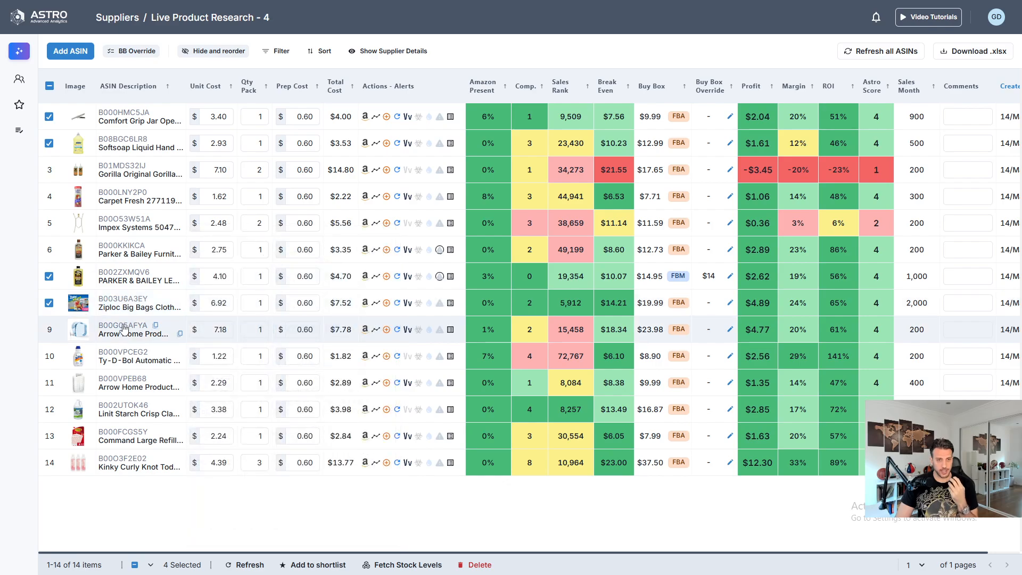
{"action": "mouse_move", "coordinate": [123, 328]}
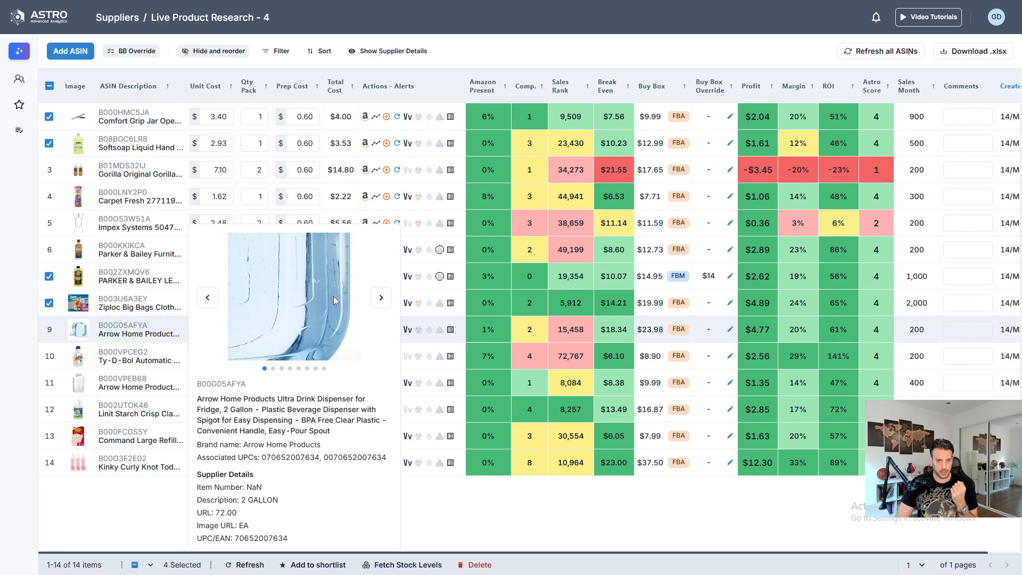
{"action": "mouse_move", "coordinate": [160, 330]}
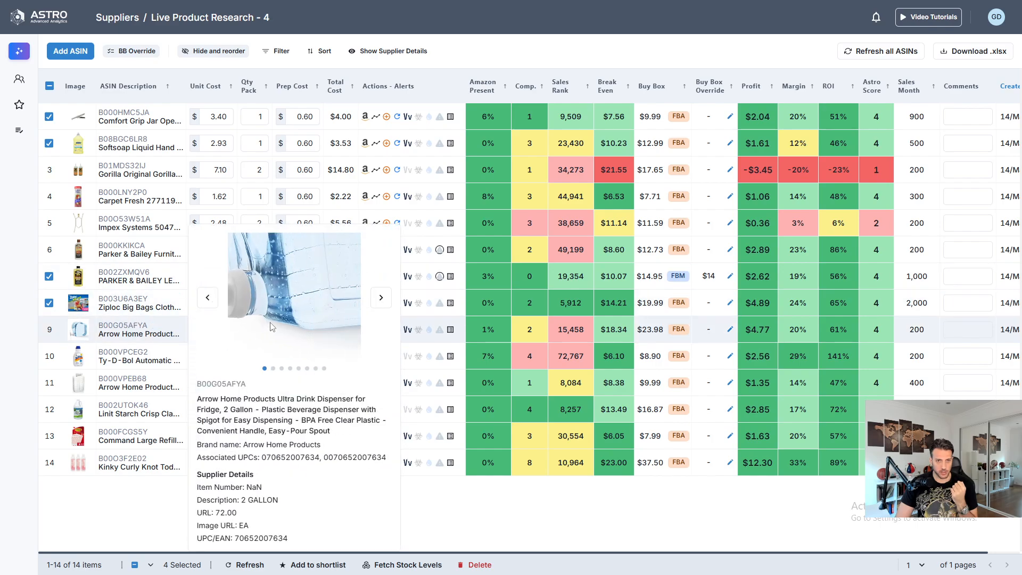
{"action": "left_click", "coordinate": [381, 303]}
{"action": "left_click", "coordinate": [381, 303]}
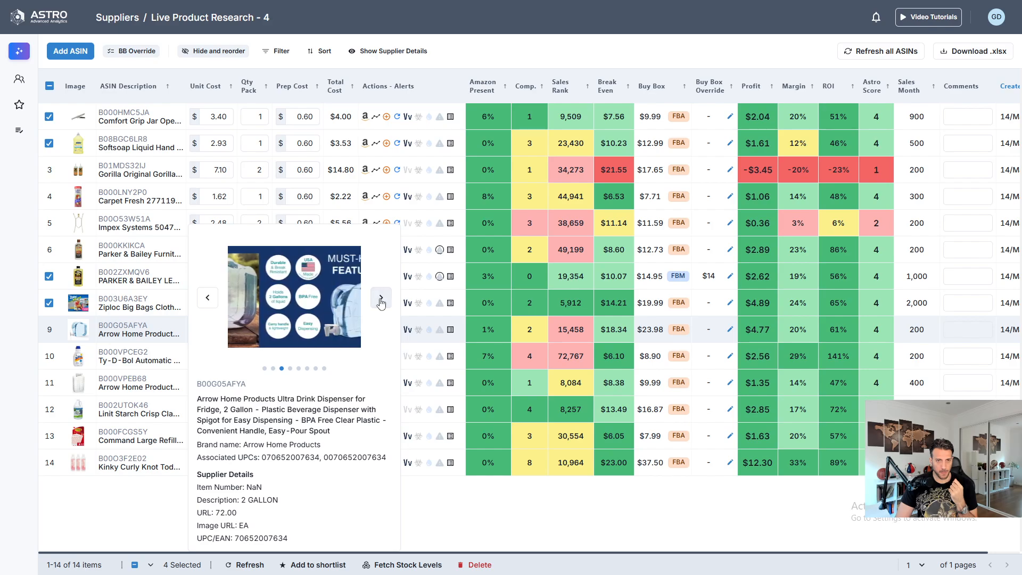
{"action": "left_click", "coordinate": [380, 303]}
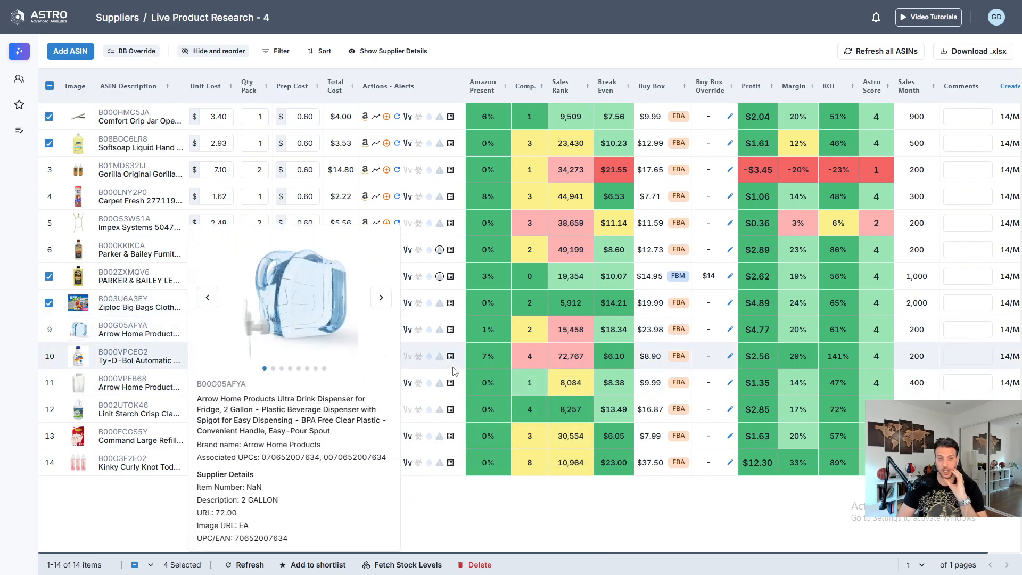
{"action": "mouse_move", "coordinate": [643, 333]}
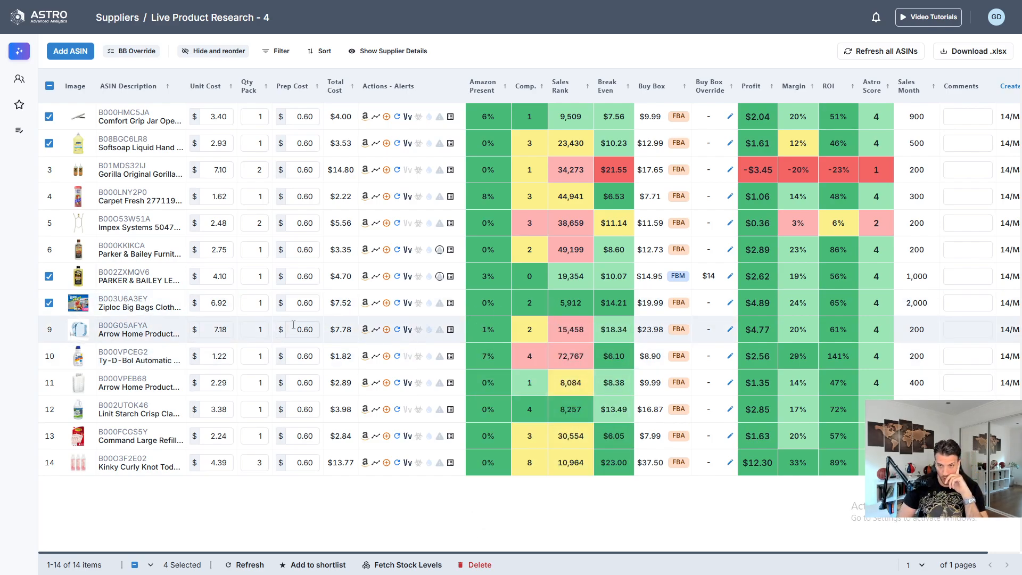
- Open the drink dispenser's details and check its first FBA seller's Amazon profile, returning to the product details
{"action": "left_click", "coordinate": [128, 327]}
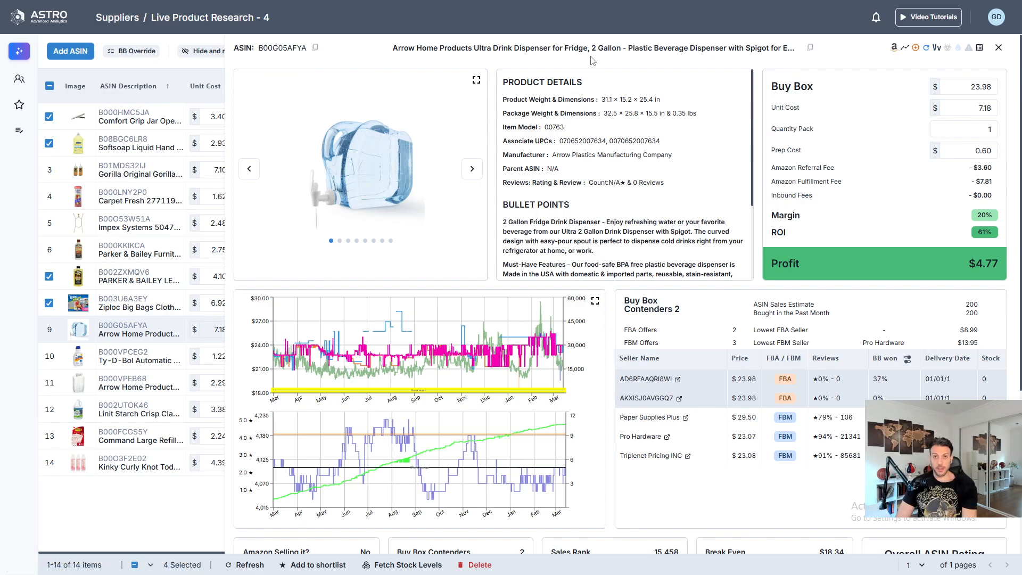
{"action": "key", "text": "F11"}
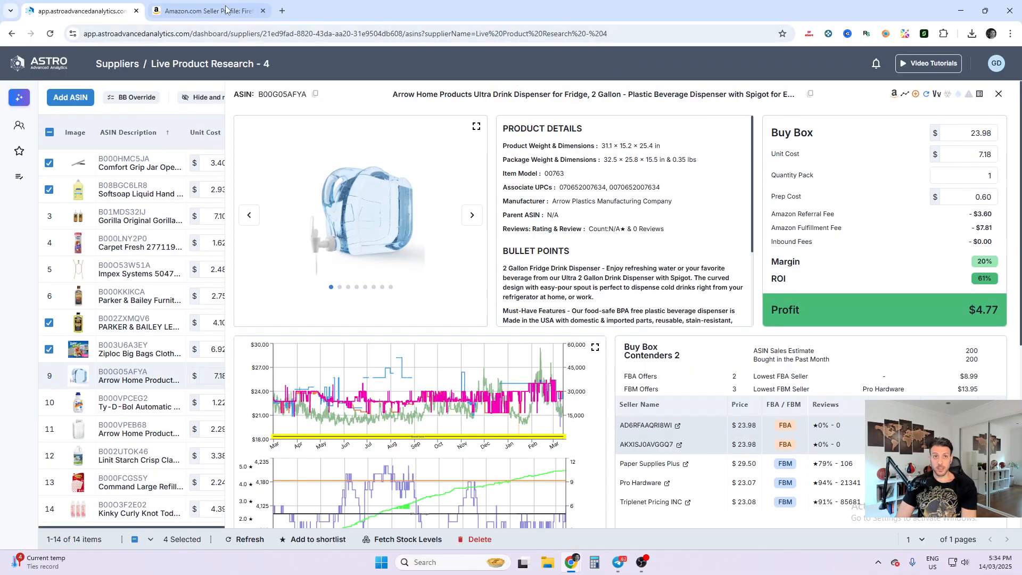
{"action": "left_click", "coordinate": [198, 6]}
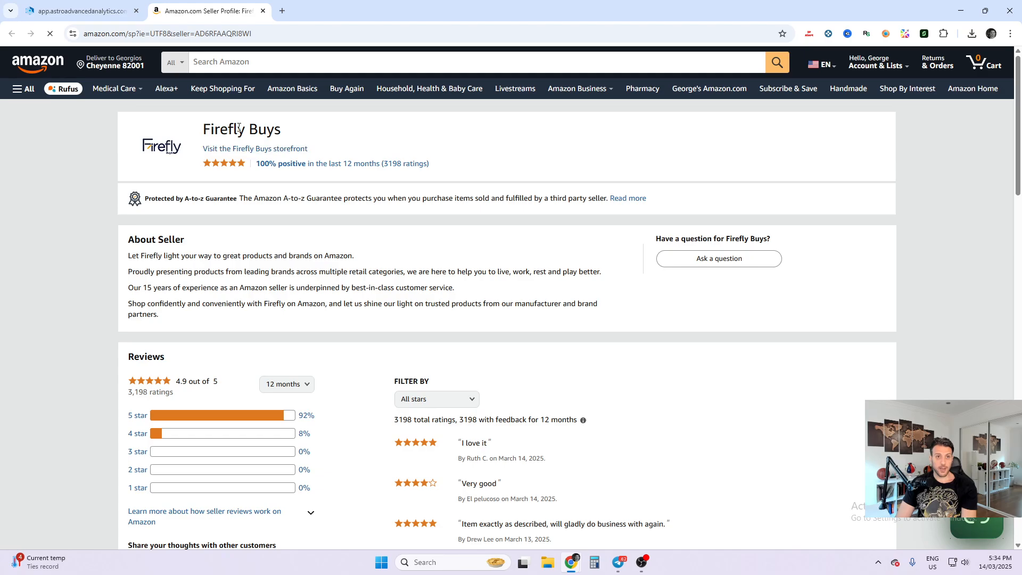
{"action": "key", "text": "ctrl+Tab"}
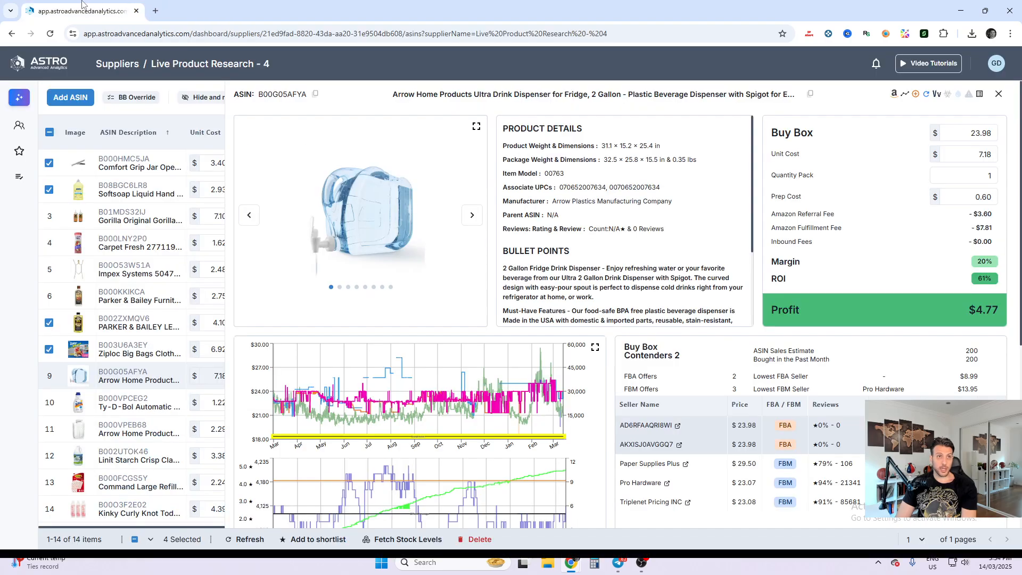
{"action": "key", "text": "F11"}
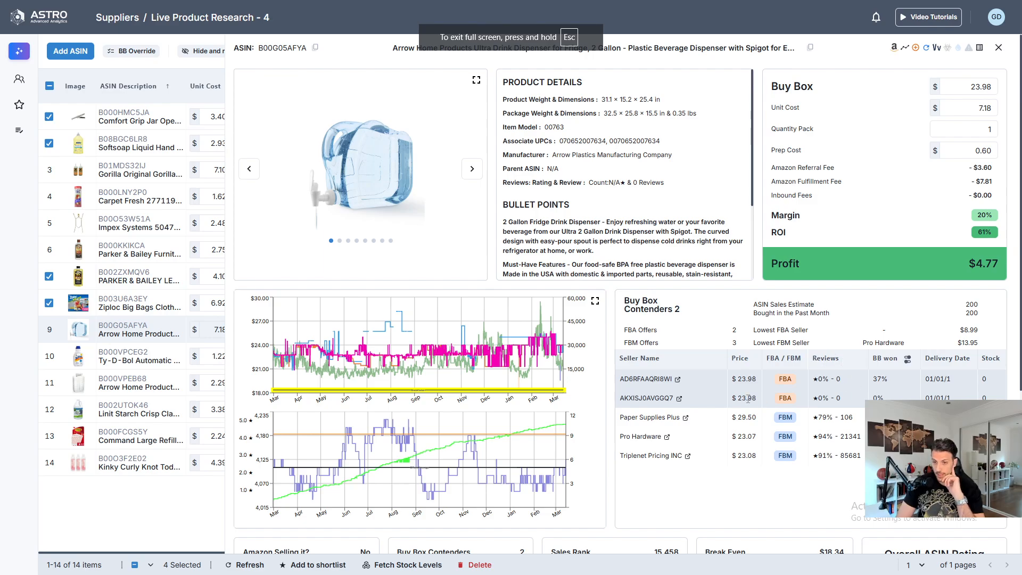
- Check the drink dispenser's Buy Box winners for the last 90 and 180 days, and return the period to the last 30 days
{"action": "left_click", "coordinate": [906, 364]}
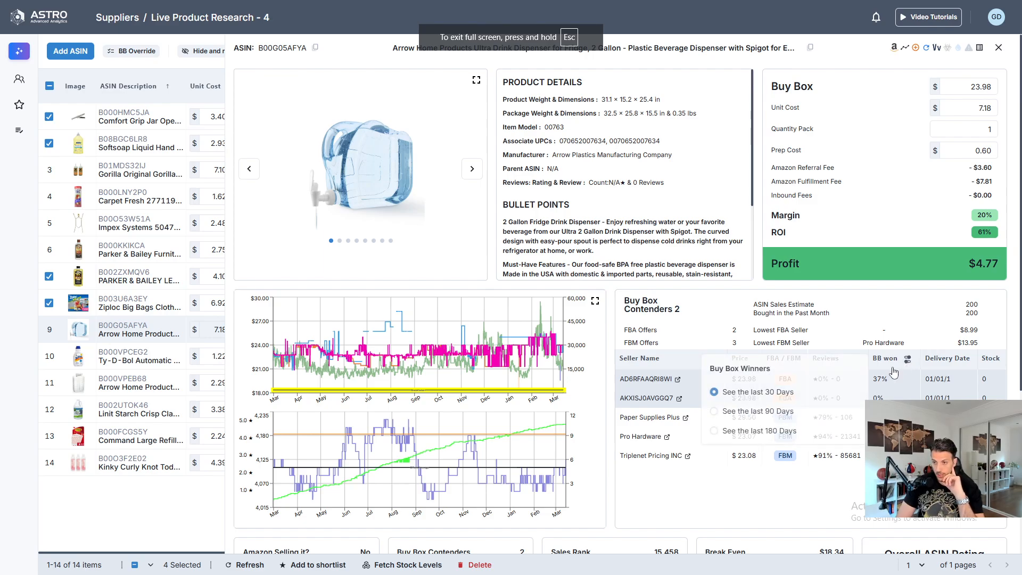
{"action": "left_click", "coordinate": [773, 418]}
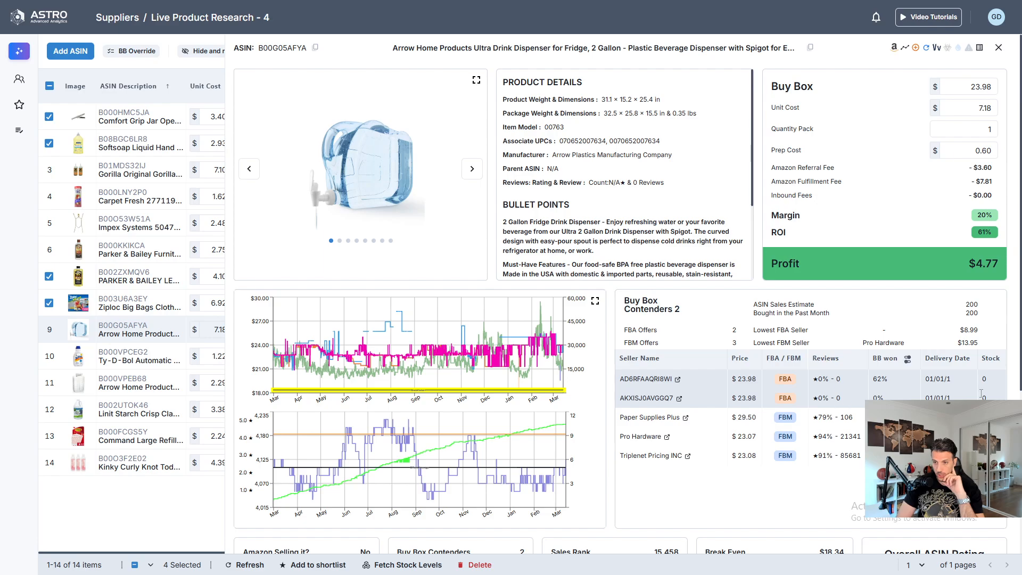
{"action": "left_click", "coordinate": [906, 363]}
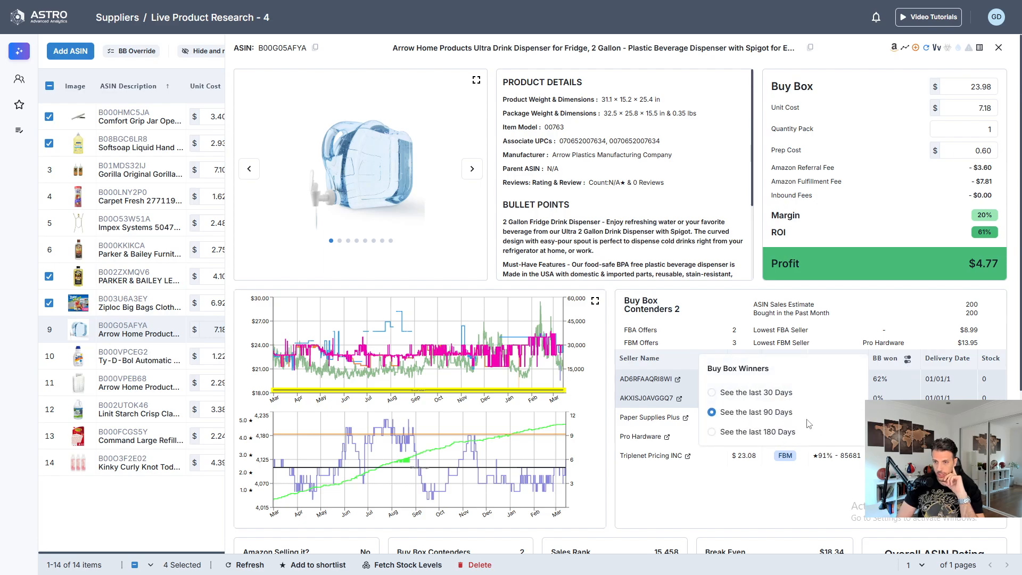
{"action": "left_click", "coordinate": [780, 433]}
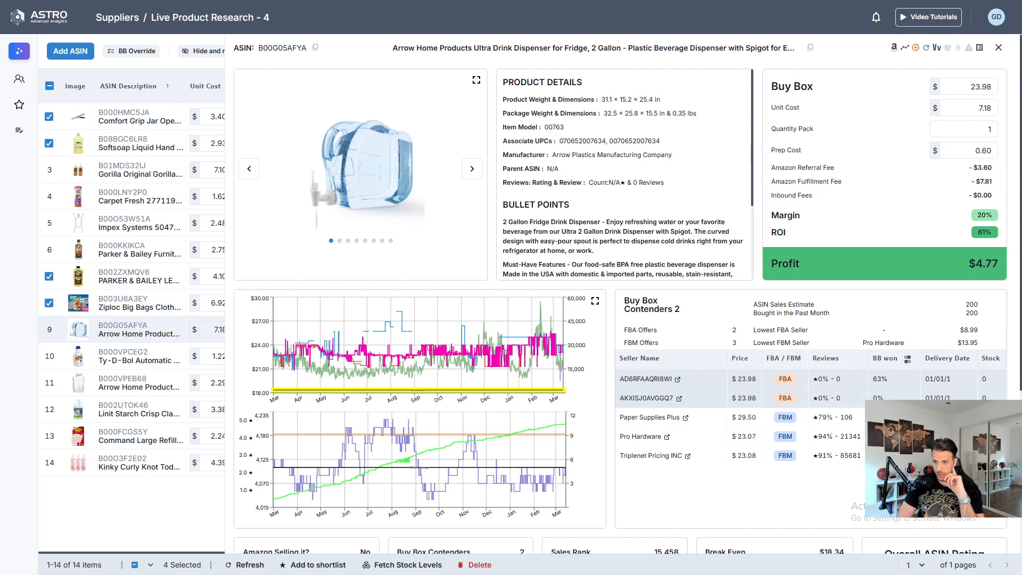
{"action": "left_click", "coordinate": [907, 362]}
{"action": "left_click", "coordinate": [769, 394]}
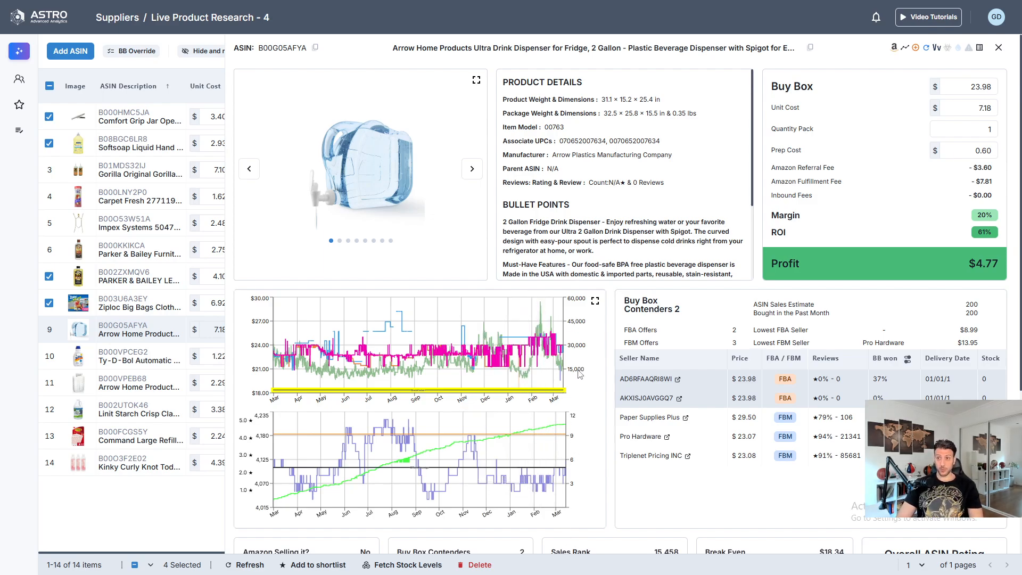
- Review the drink dispenser's price history, sales share, break-even and profit, close its details and select it in the product list
{"action": "scroll", "coordinate": [522, 346], "scroll_direction": "down", "scroll_amount": 2}
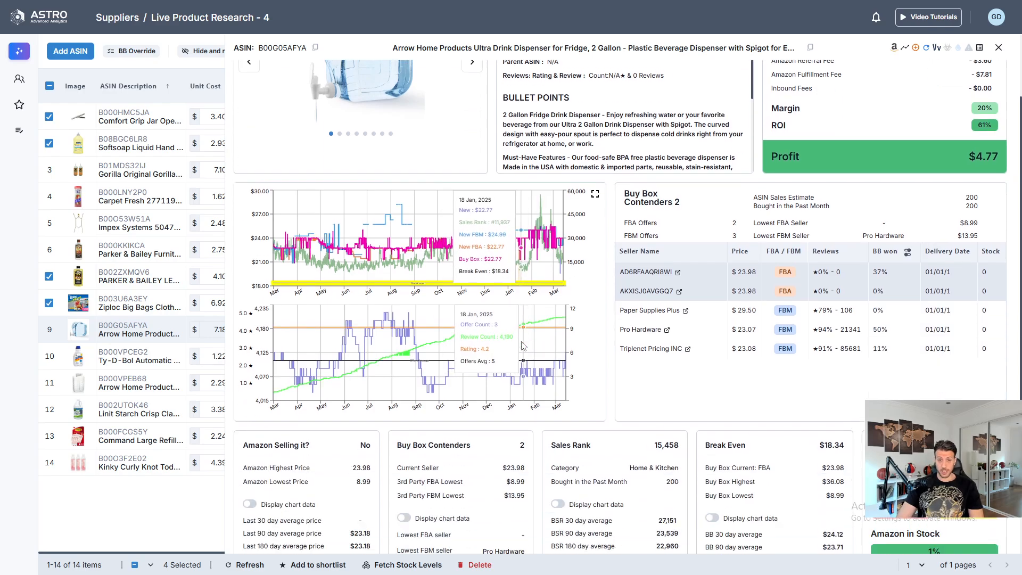
{"action": "scroll", "coordinate": [513, 415], "scroll_direction": "down", "scroll_amount": 3}
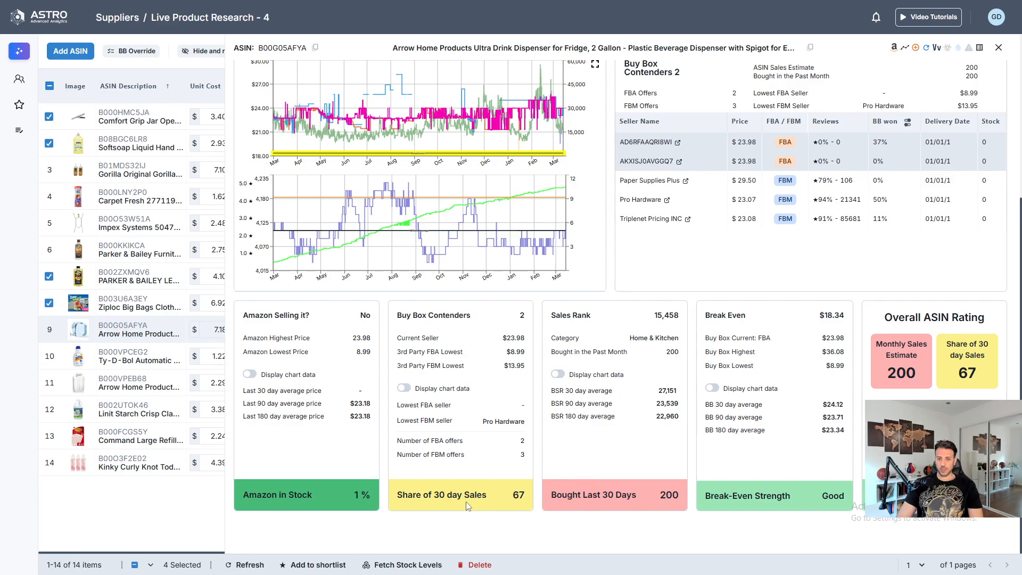
{"action": "scroll", "coordinate": [557, 498], "scroll_direction": "up", "scroll_amount": 5}
{"action": "scroll", "coordinate": [619, 419], "scroll_direction": "down", "scroll_amount": 5}
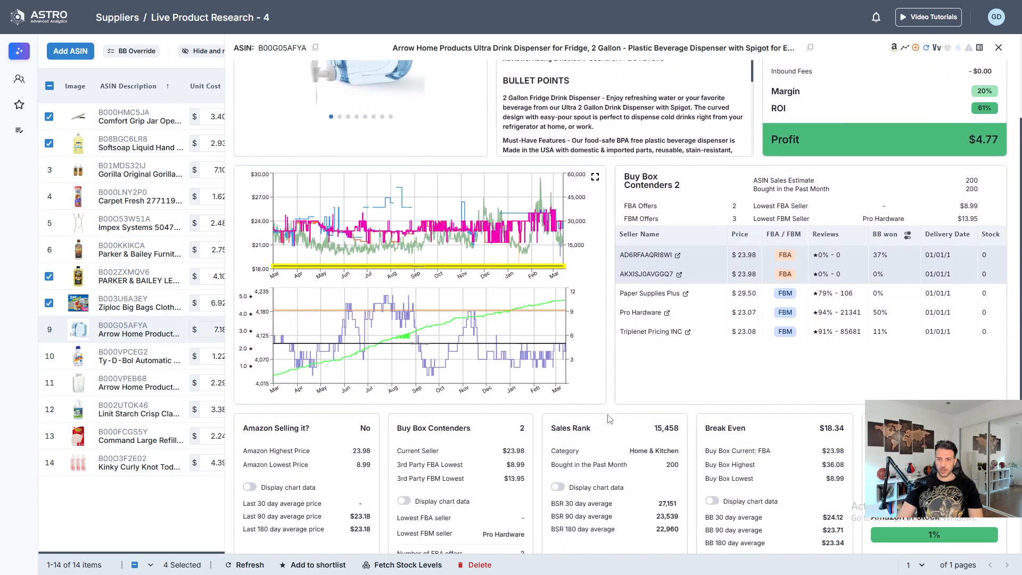
{"action": "scroll", "coordinate": [607, 454], "scroll_direction": "up", "scroll_amount": 5}
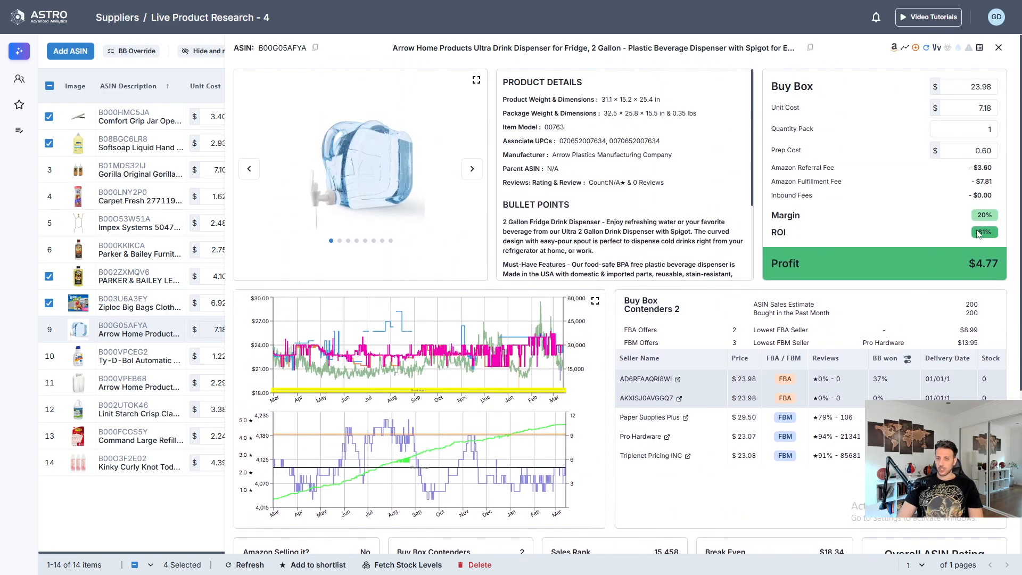
{"action": "scroll", "coordinate": [978, 234], "scroll_direction": "down", "scroll_amount": 3}
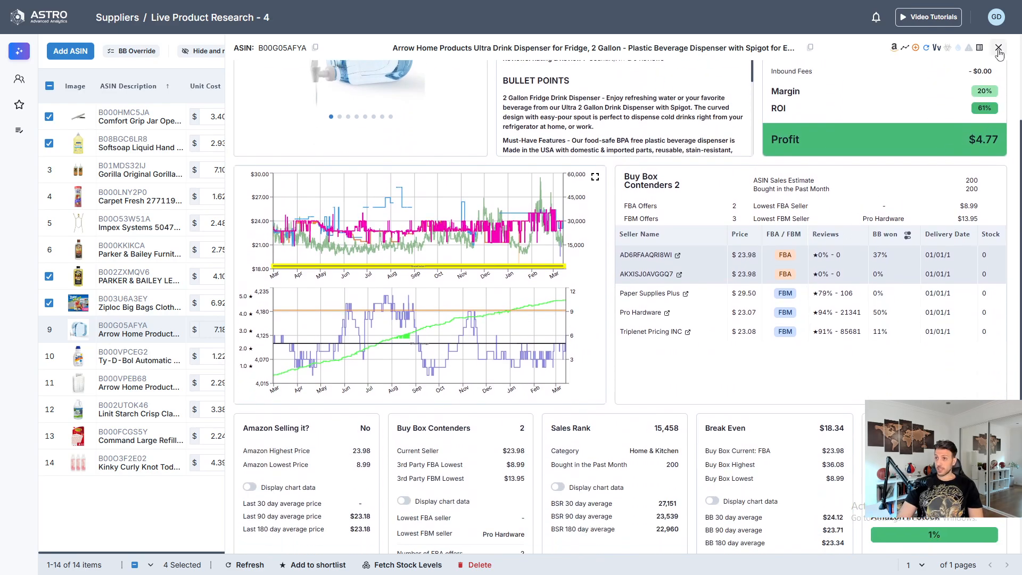
{"action": "left_click", "coordinate": [998, 47]}
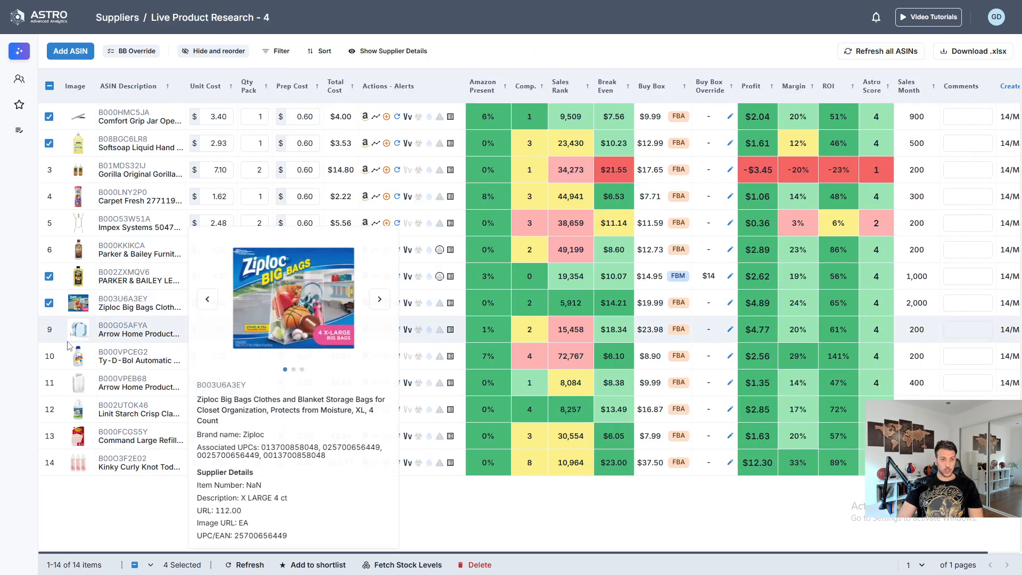
- Open the Ty-D-Bol toilet bowl cleaner's details, check its ROI and show its Buy Box winners for the last 90 days
{"action": "mouse_move", "coordinate": [134, 360]}
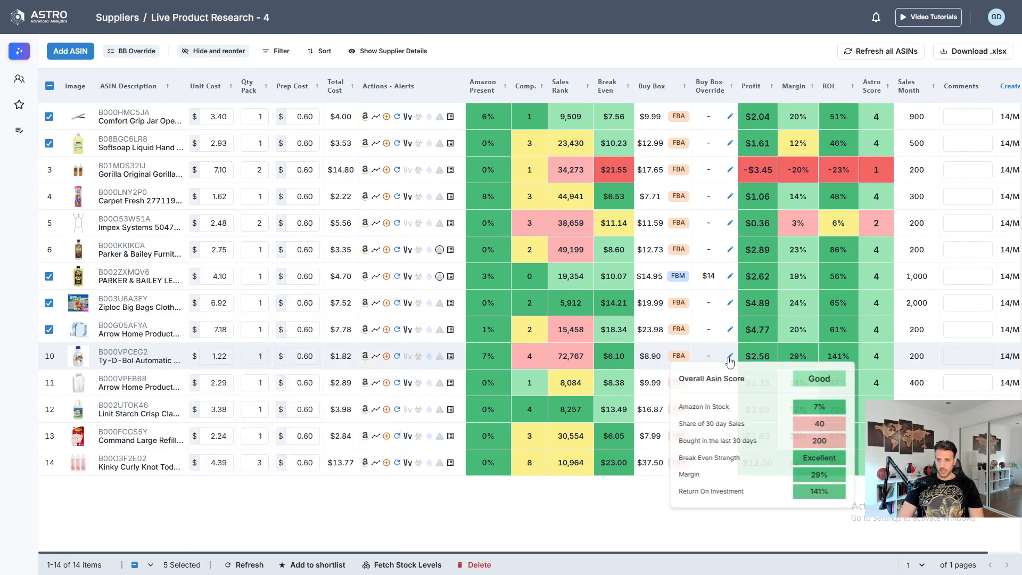
{"action": "left_click", "coordinate": [128, 357]}
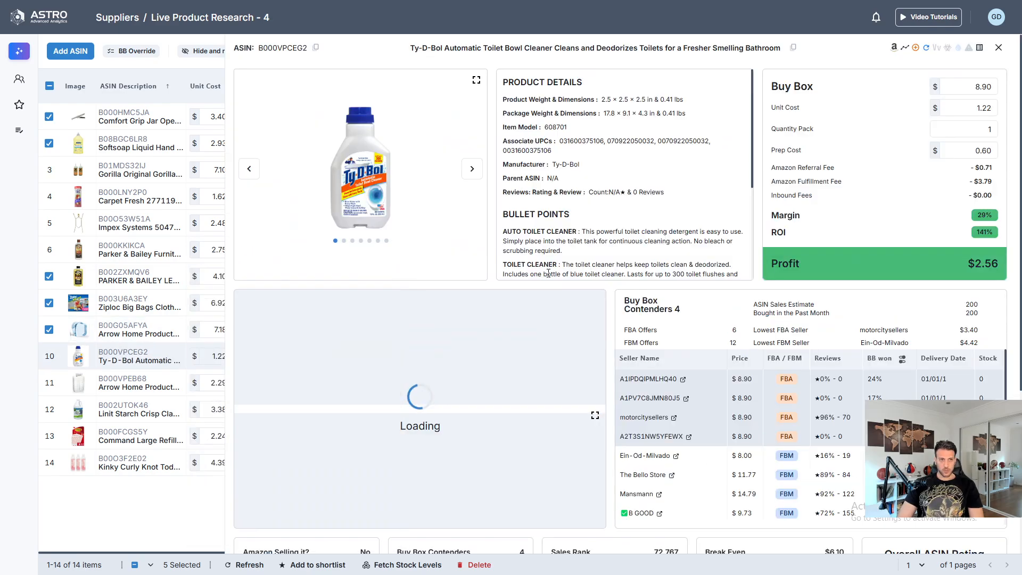
{"action": "left_click_drag", "start_coordinate": [977, 232], "coordinate": [1000, 229]}
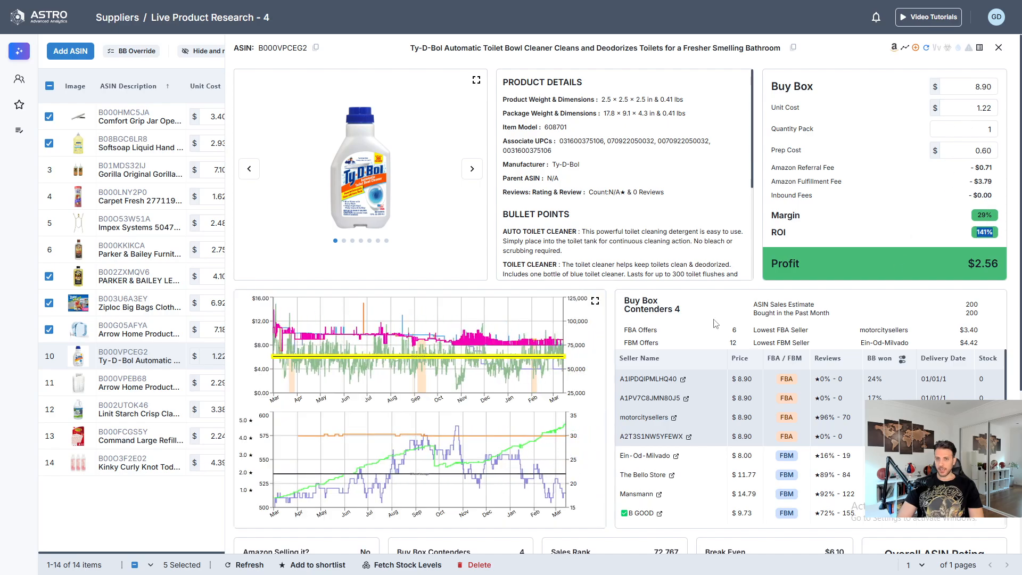
{"action": "left_click", "coordinate": [902, 361]}
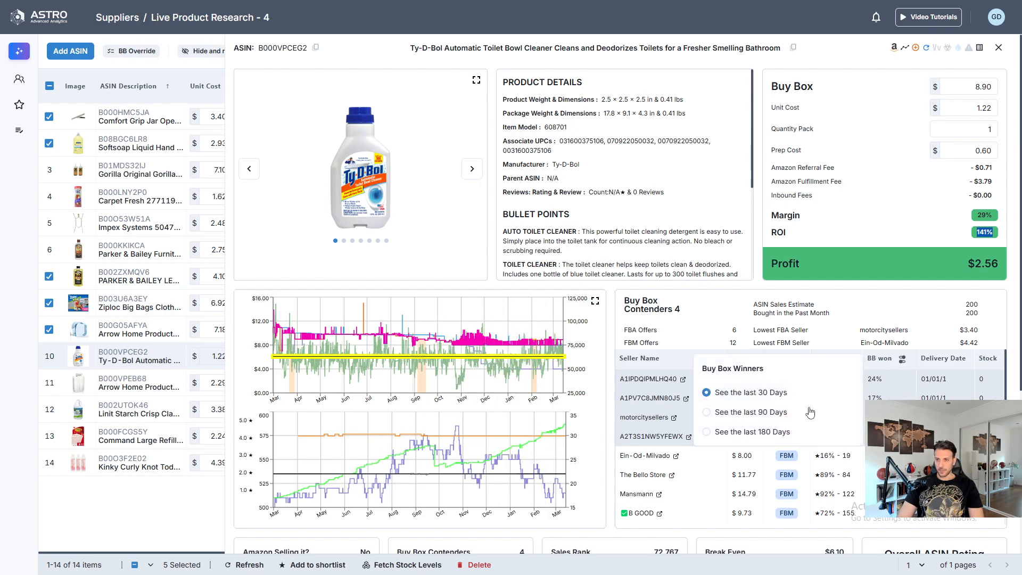
{"action": "left_click", "coordinate": [755, 413]}
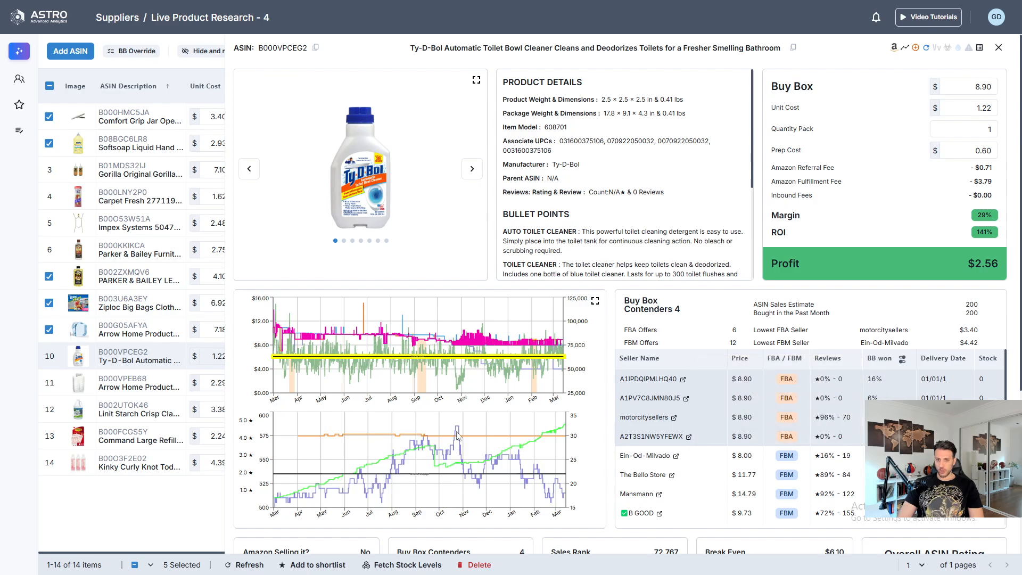
- Examine the Ty-D-Bol cleaner's share of 30-day sales, sales rank, price charts and seller list against its profit
{"action": "scroll", "coordinate": [457, 434], "scroll_direction": "down", "scroll_amount": 5}
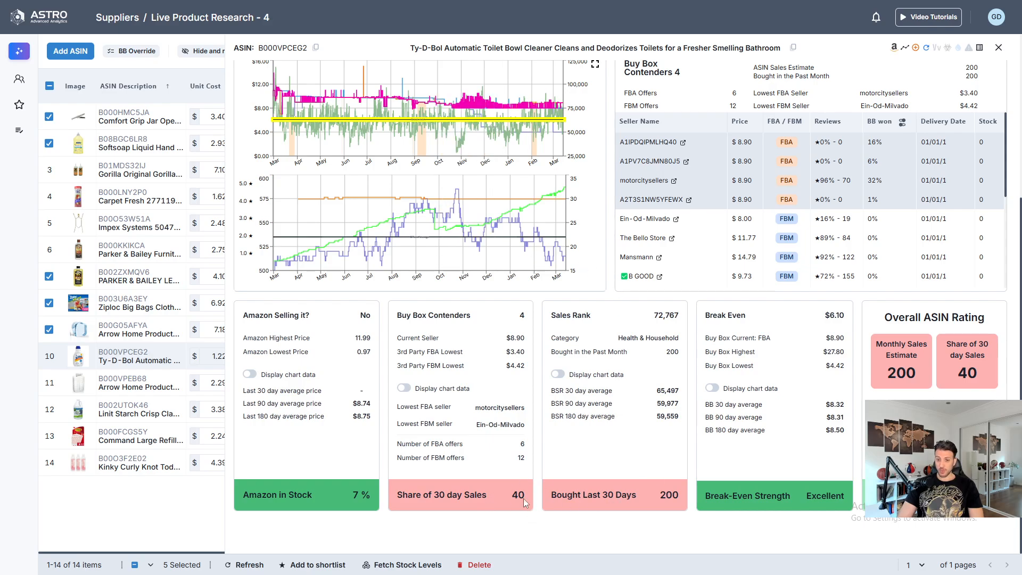
{"action": "scroll", "coordinate": [524, 502], "scroll_direction": "up", "scroll_amount": 5}
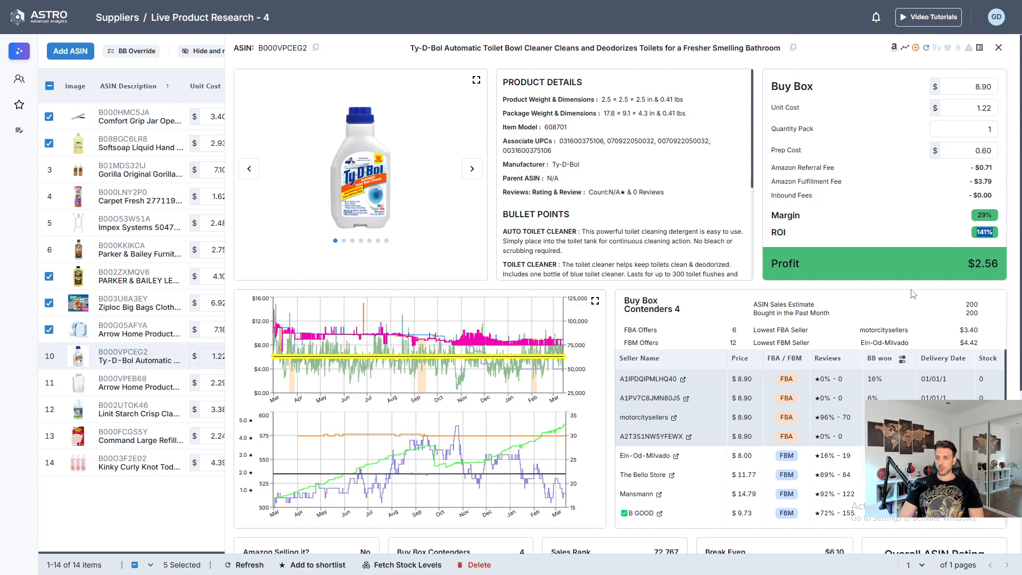
{"action": "scroll", "coordinate": [888, 290], "scroll_direction": "down", "scroll_amount": 4}
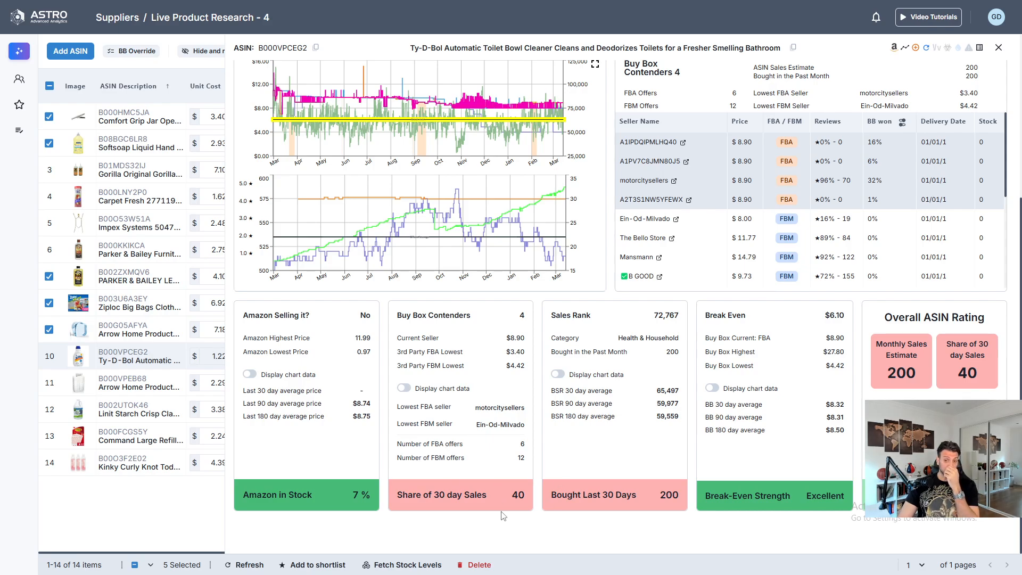
{"action": "scroll", "coordinate": [612, 444], "scroll_direction": "up", "scroll_amount": 4}
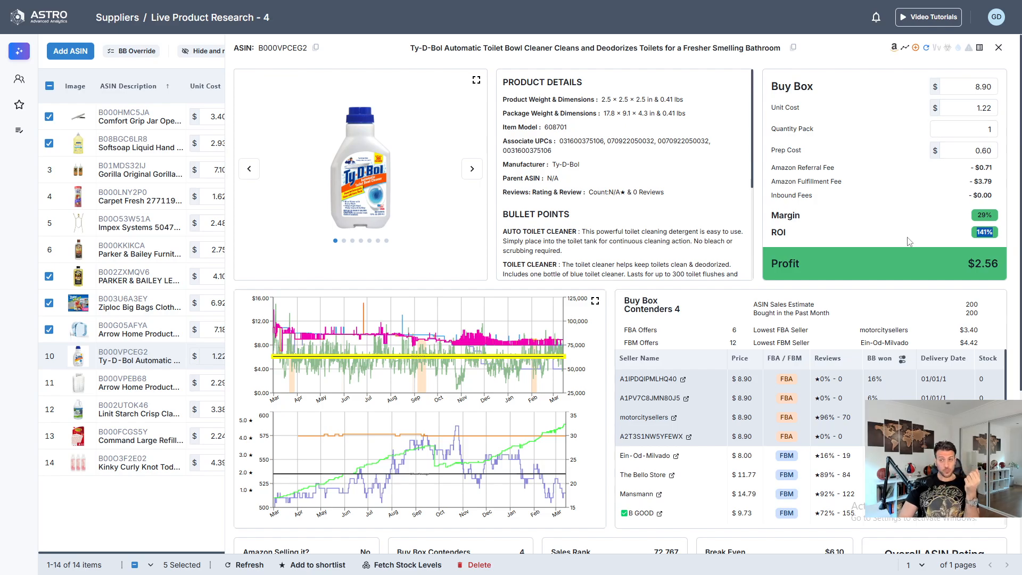
{"action": "scroll", "coordinate": [851, 394], "scroll_direction": "down", "scroll_amount": 2}
{"action": "scroll", "coordinate": [455, 530], "scroll_direction": "down", "scroll_amount": 4}
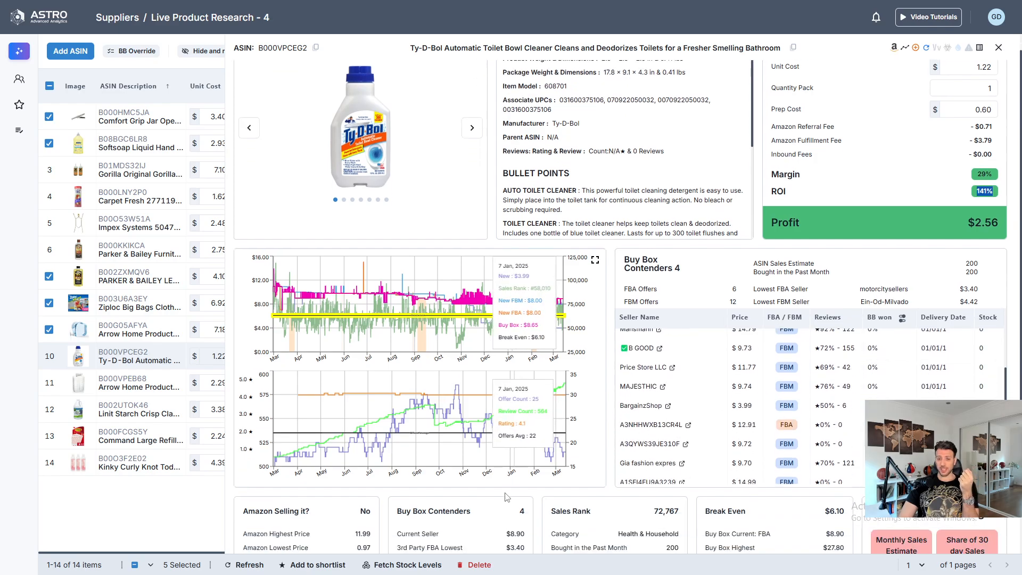
{"action": "scroll", "coordinate": [577, 472], "scroll_direction": "up", "scroll_amount": 2}
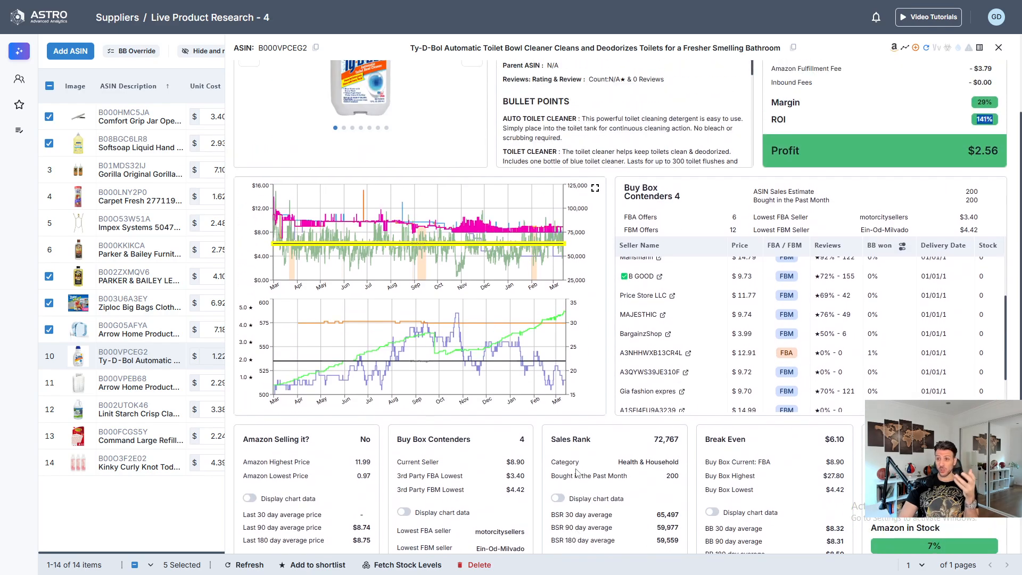
{"action": "scroll", "coordinate": [587, 402], "scroll_direction": "up", "scroll_amount": 2}
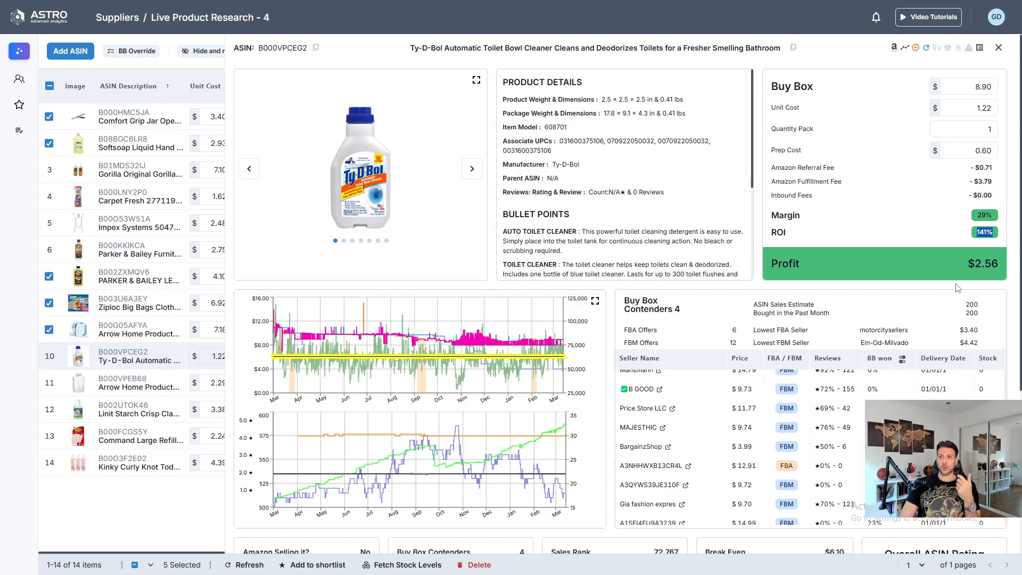
- Recheck the Ty-D-Bol cleaner's summary and competing sellers, select the product in the list and close its details
{"action": "scroll", "coordinate": [935, 280], "scroll_direction": "down", "scroll_amount": 2}
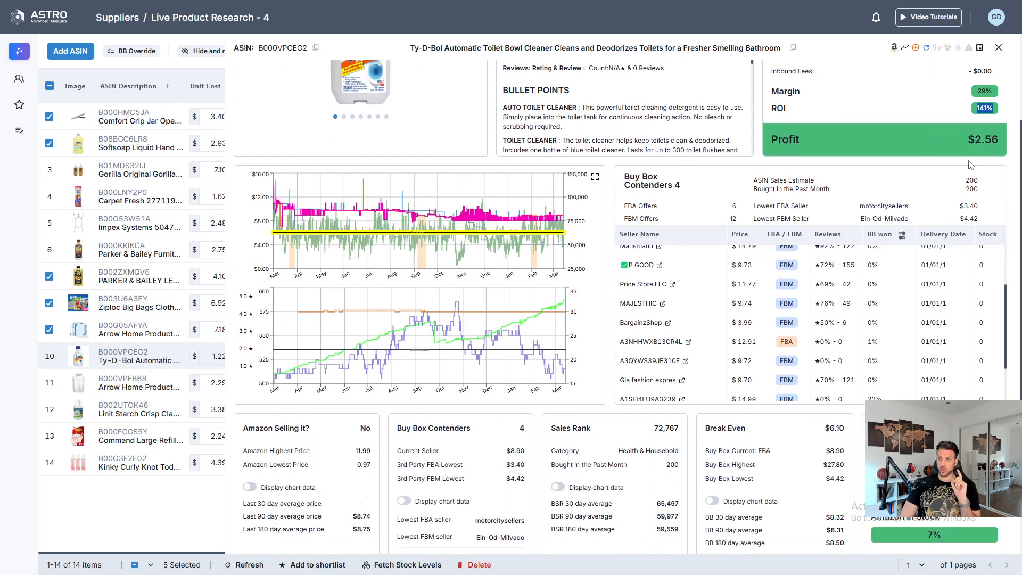
{"action": "scroll", "coordinate": [985, 119], "scroll_direction": "down", "scroll_amount": 2}
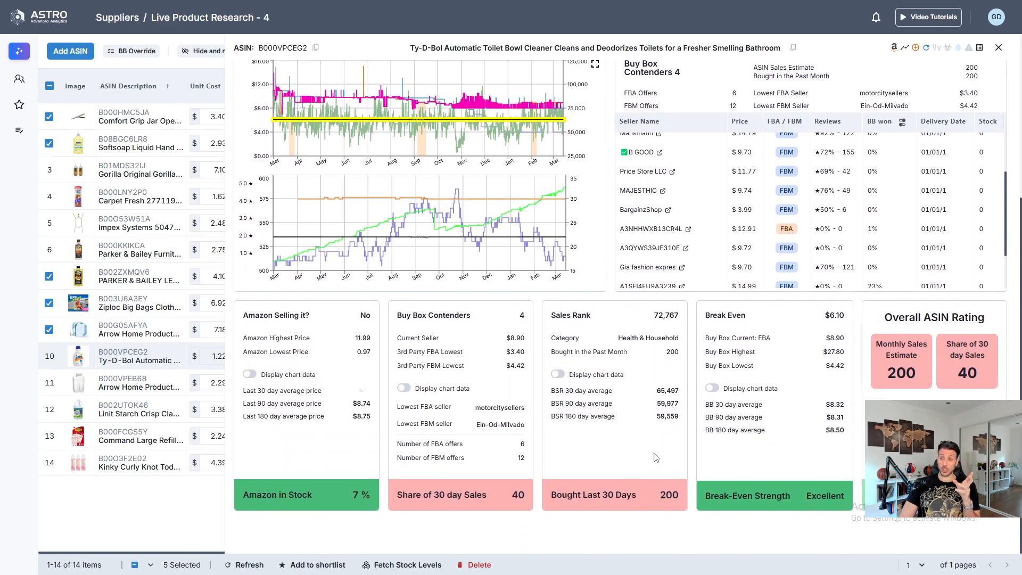
{"action": "scroll", "coordinate": [655, 457], "scroll_direction": "up", "scroll_amount": 5}
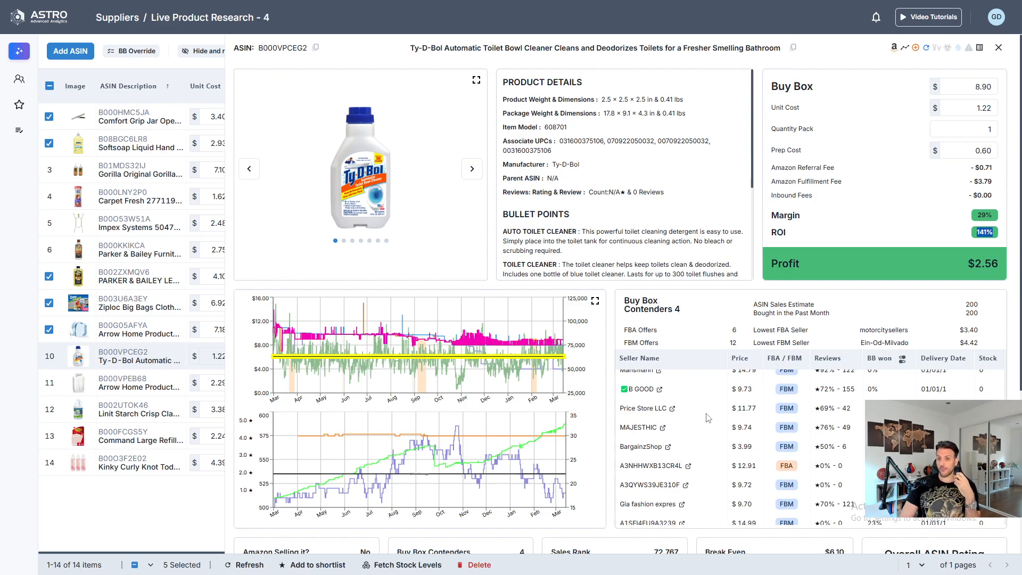
{"action": "scroll", "coordinate": [713, 431], "scroll_direction": "up", "scroll_amount": 3}
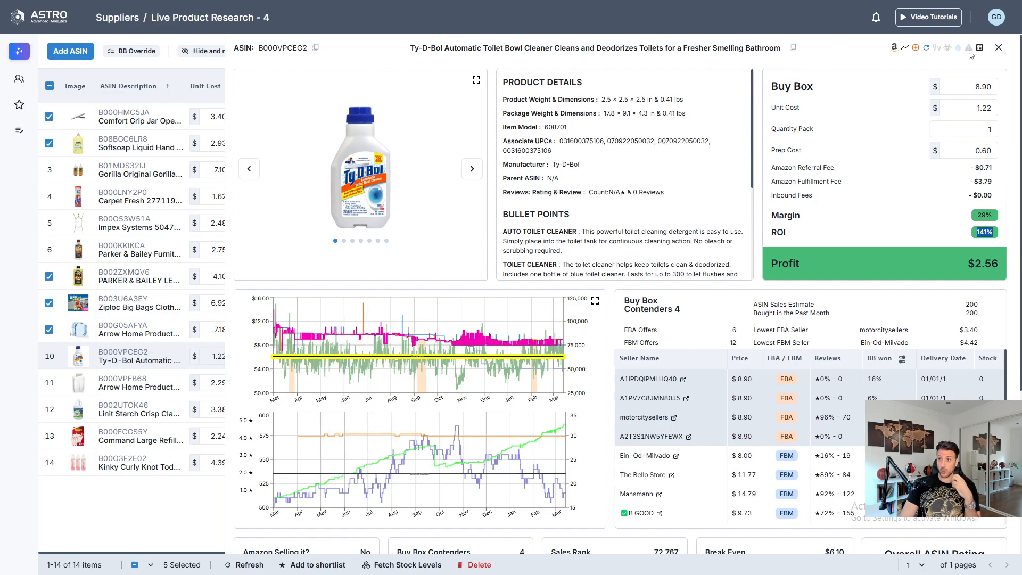
{"action": "left_click", "coordinate": [49, 356]}
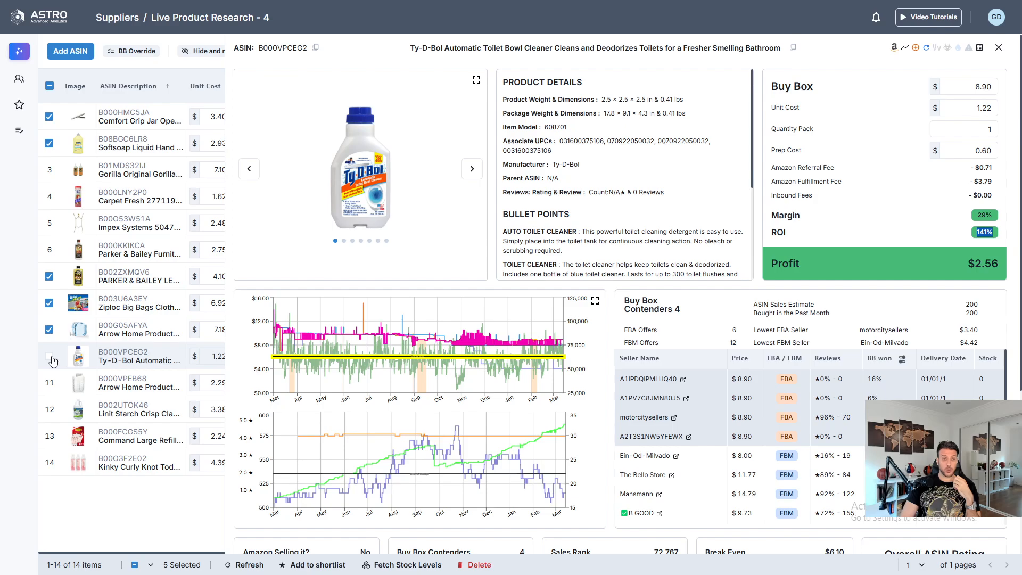
{"action": "left_click", "coordinate": [998, 48]}
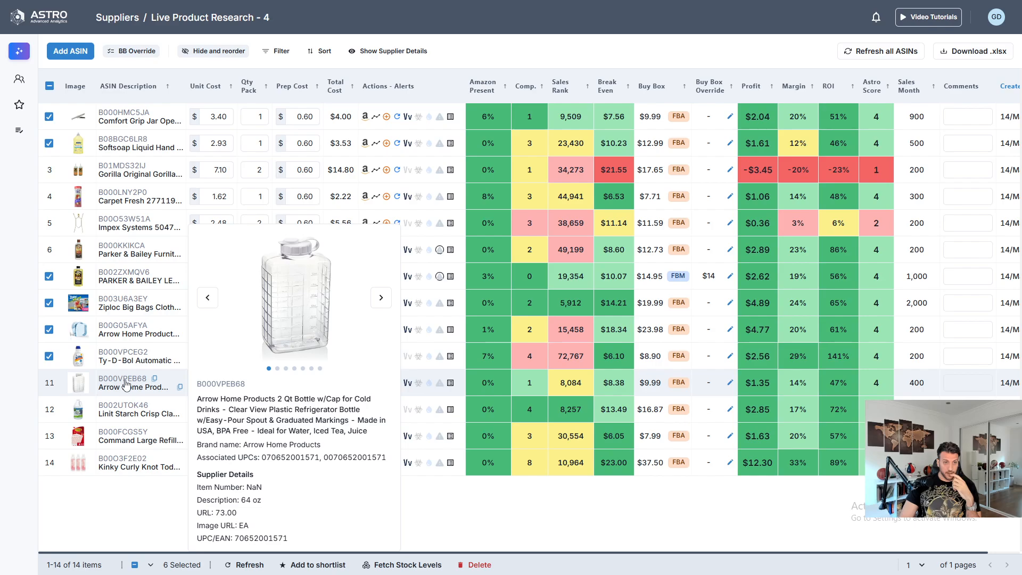
- Open the Arrow Home Products 2 Qt bottle's details and check its Buy Box winners for the last 90 and 180 days
{"action": "mouse_move", "coordinate": [129, 383]}
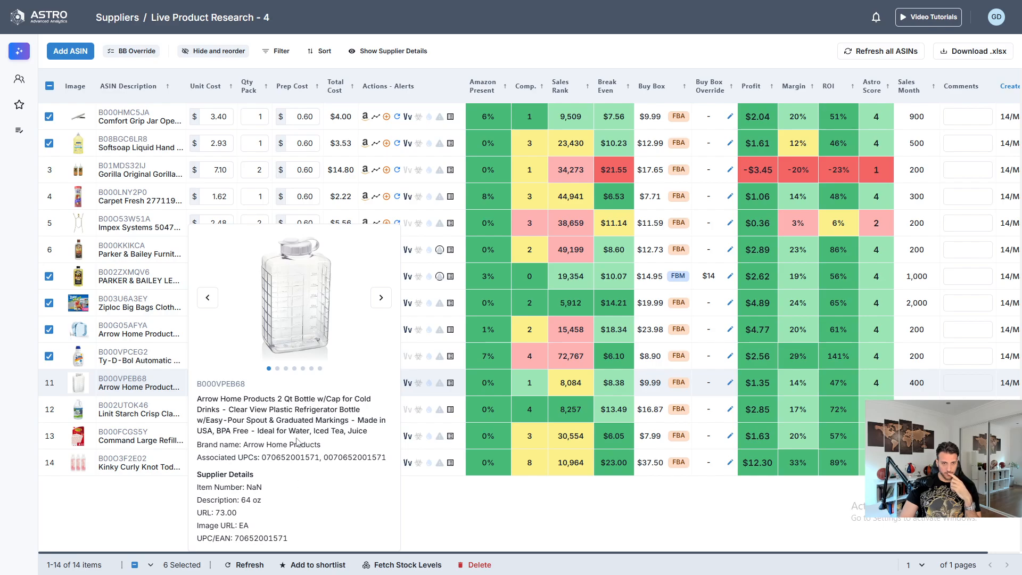
{"action": "left_click", "coordinate": [113, 377]}
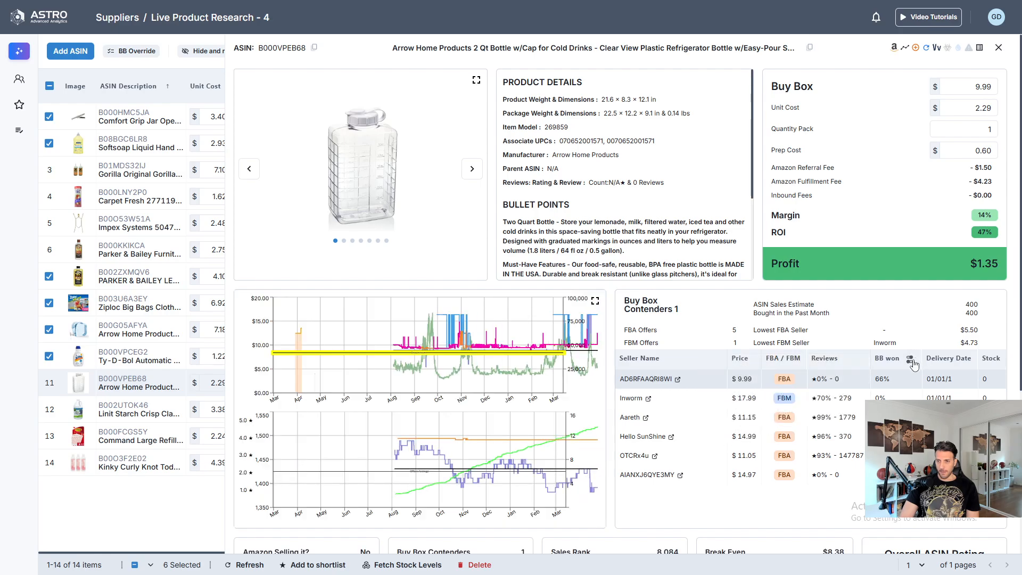
{"action": "left_click", "coordinate": [909, 360]}
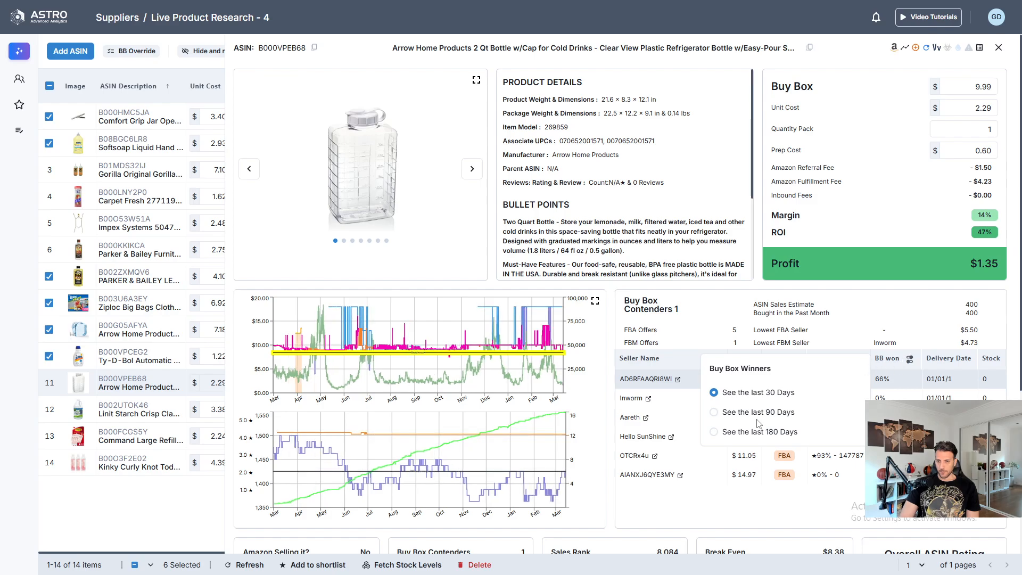
{"action": "left_click", "coordinate": [777, 415]}
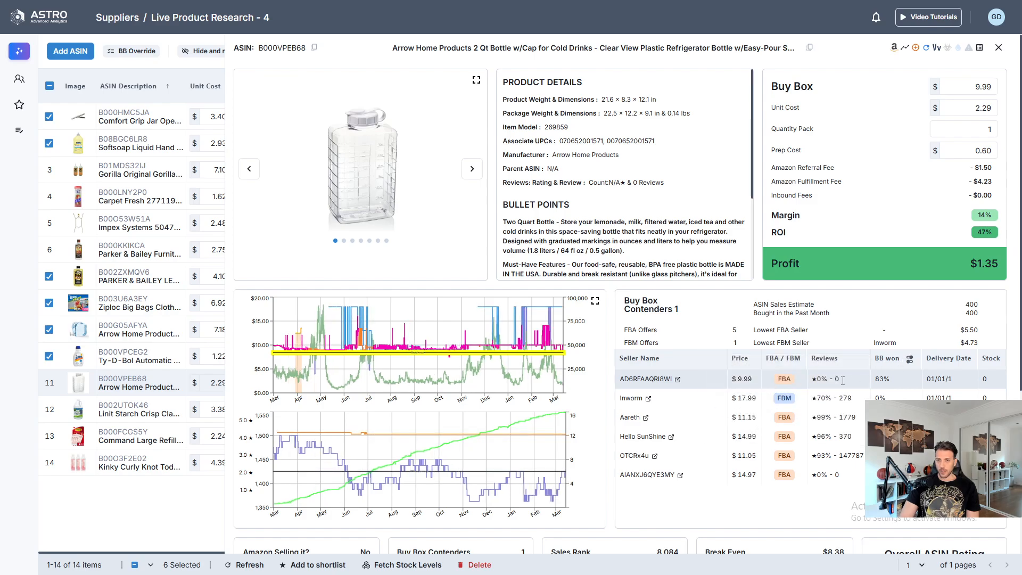
{"action": "left_click", "coordinate": [910, 365]}
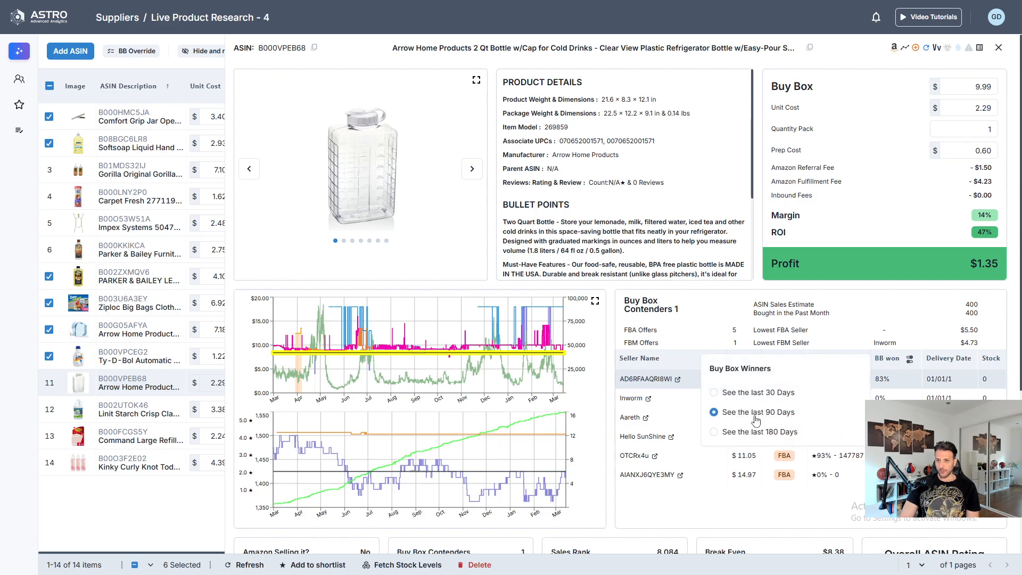
{"action": "left_click", "coordinate": [755, 435]}
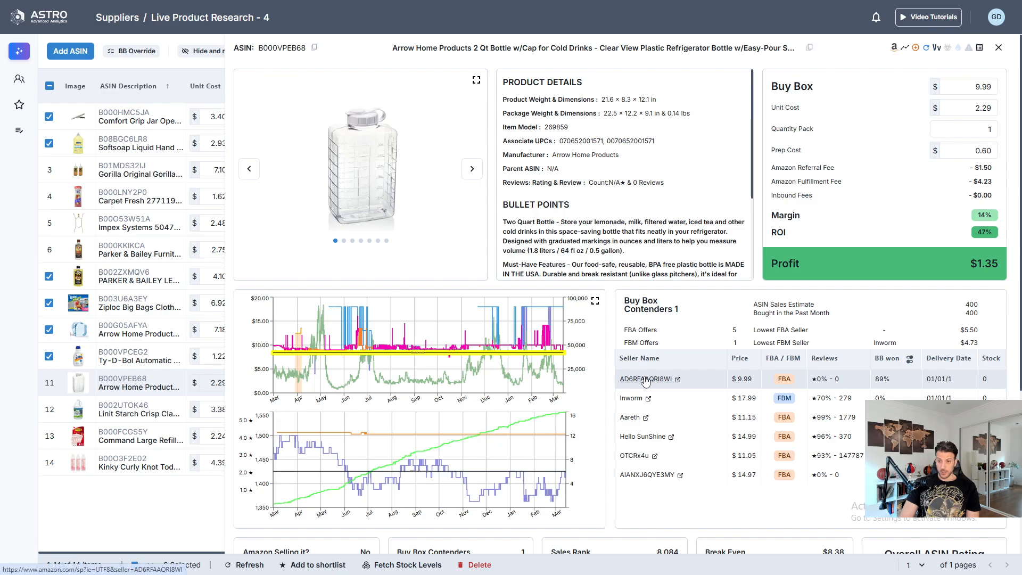
- Review the 2 Qt bottle's price charts, sales share, break-even and profit, and close its details
{"action": "scroll", "coordinate": [452, 340], "scroll_direction": "down", "scroll_amount": 2}
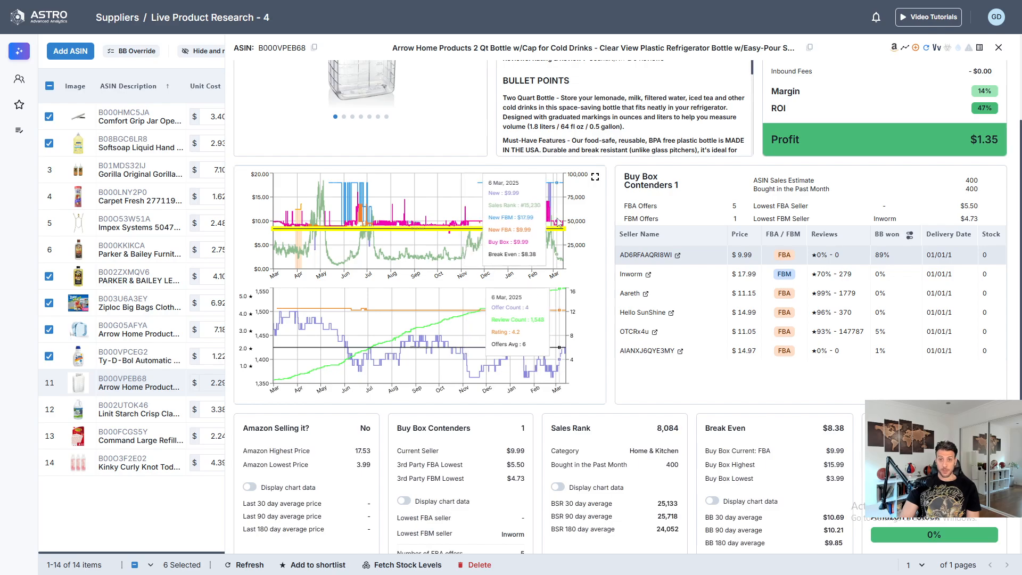
{"action": "scroll", "coordinate": [719, 325], "scroll_direction": "down", "scroll_amount": 3}
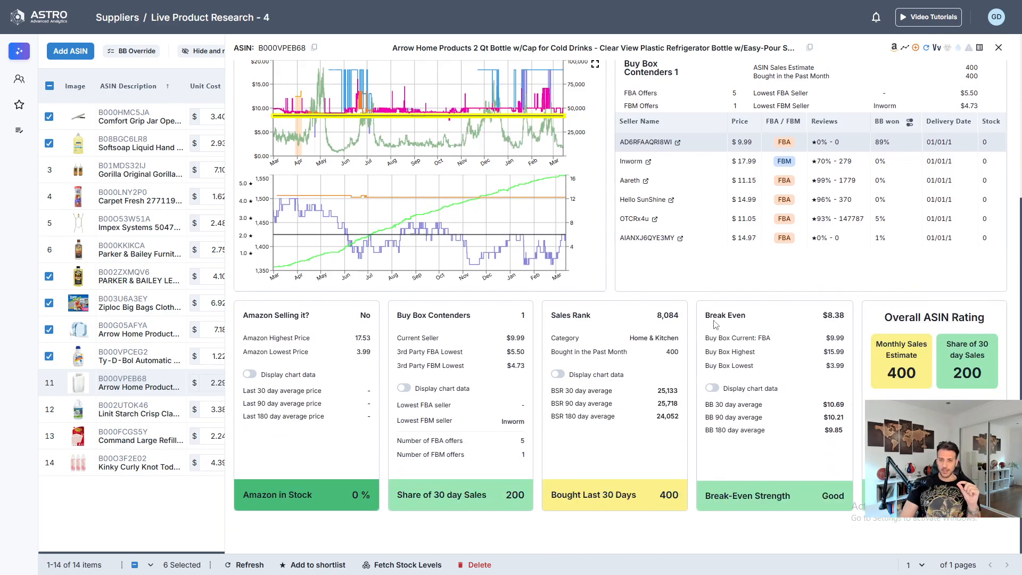
{"action": "scroll", "coordinate": [713, 314], "scroll_direction": "up", "scroll_amount": 3}
{"action": "scroll", "coordinate": [713, 309], "scroll_direction": "up", "scroll_amount": 2}
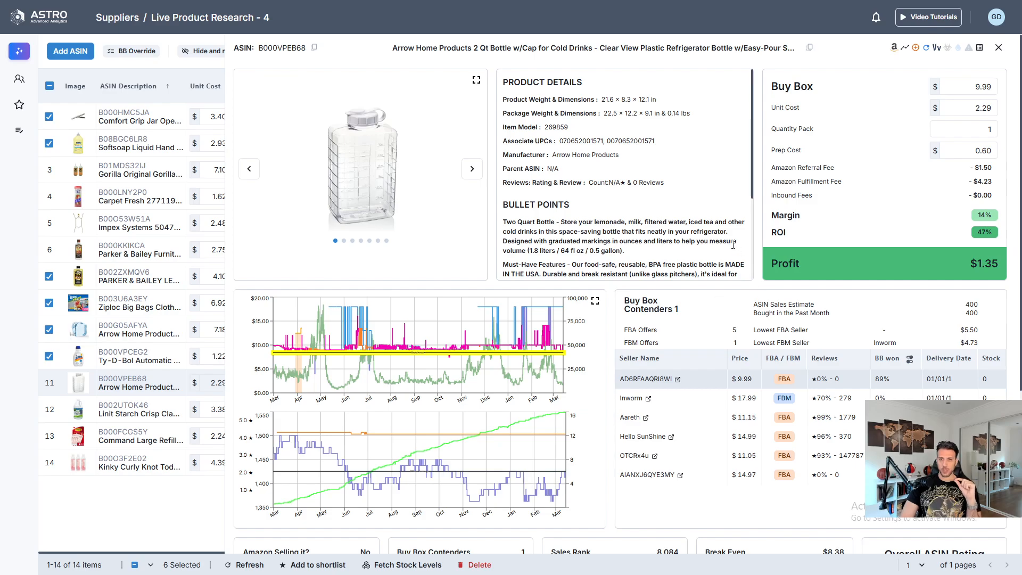
{"action": "left_click", "coordinate": [998, 48]}
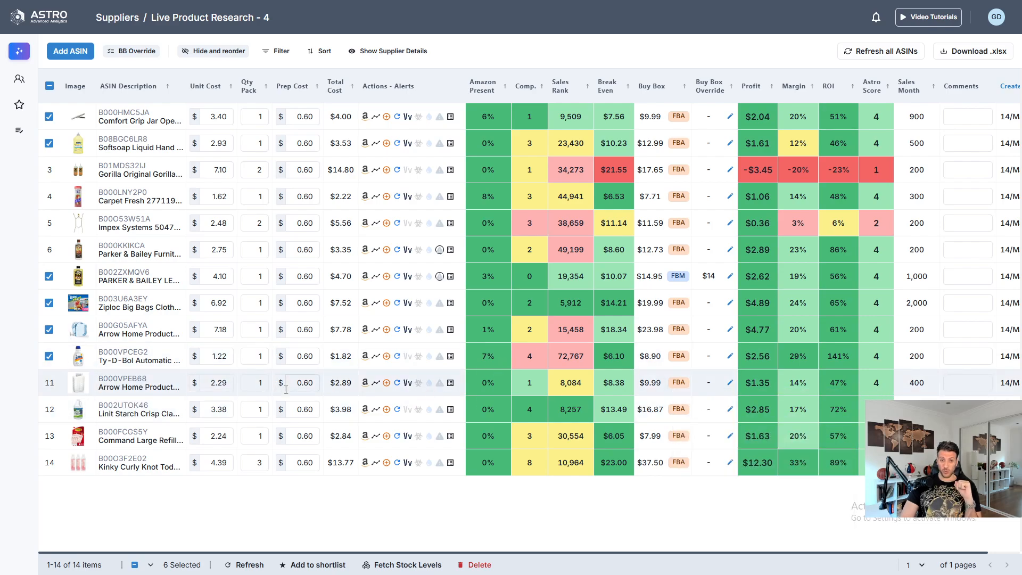
- Open the Linit Starch 64 Oz. product's details and check its Buy Box winners for the last 90 and 180 days
{"action": "mouse_move", "coordinate": [98, 411]}
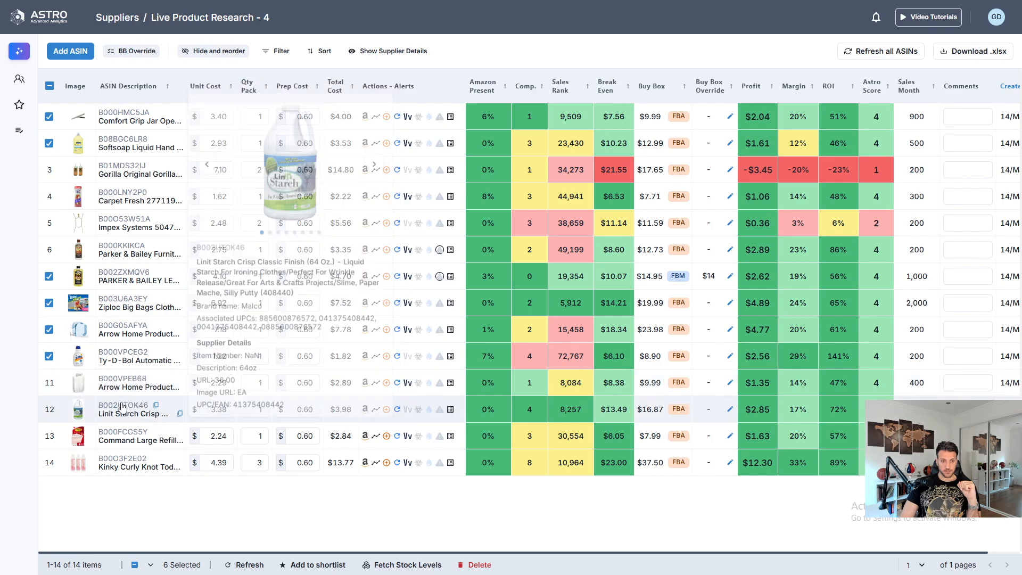
{"action": "left_click", "coordinate": [128, 404]}
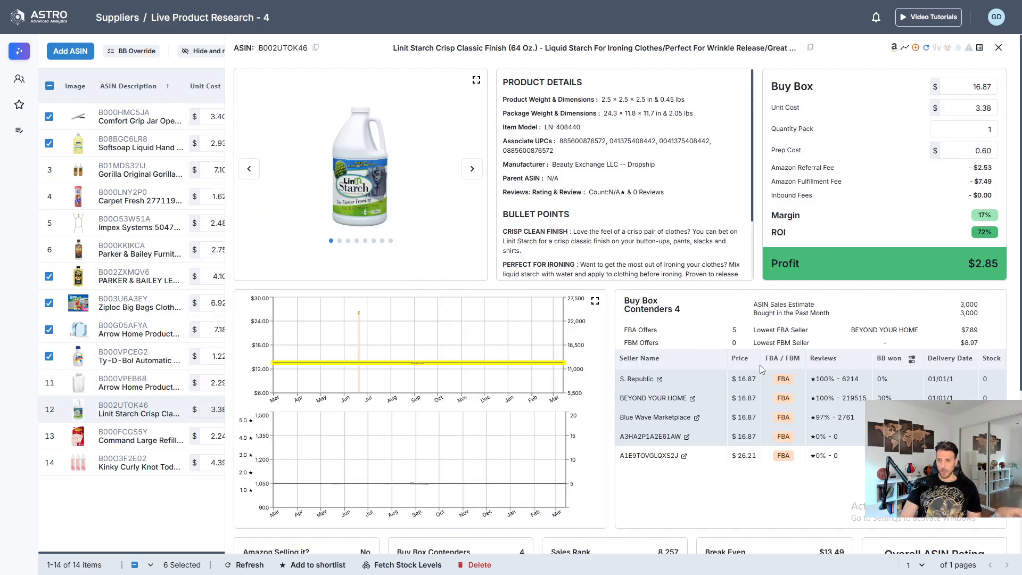
{"action": "left_click", "coordinate": [911, 361]}
{"action": "left_click", "coordinate": [764, 415]}
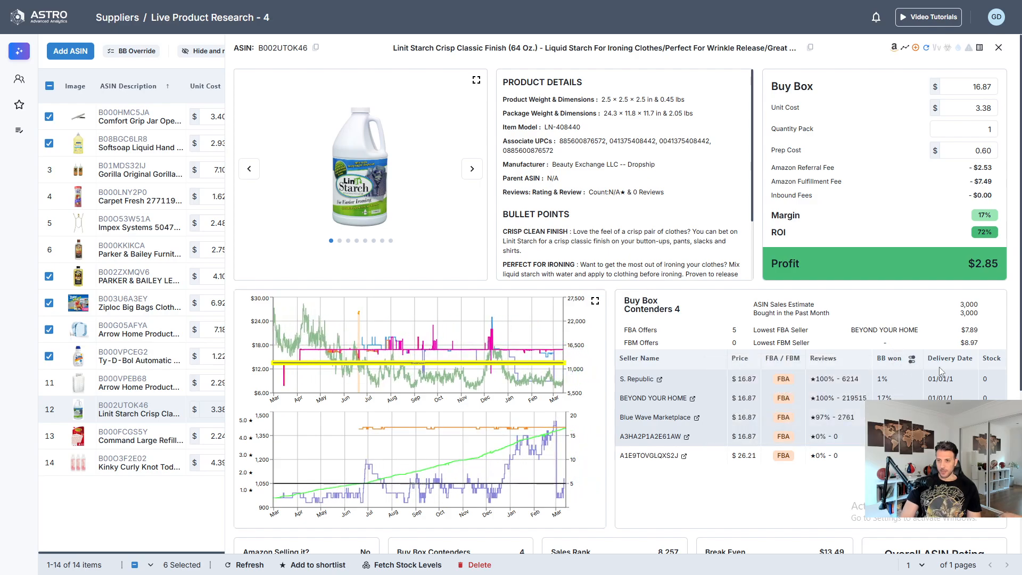
{"action": "left_click", "coordinate": [908, 364]}
{"action": "left_click", "coordinate": [769, 433]}
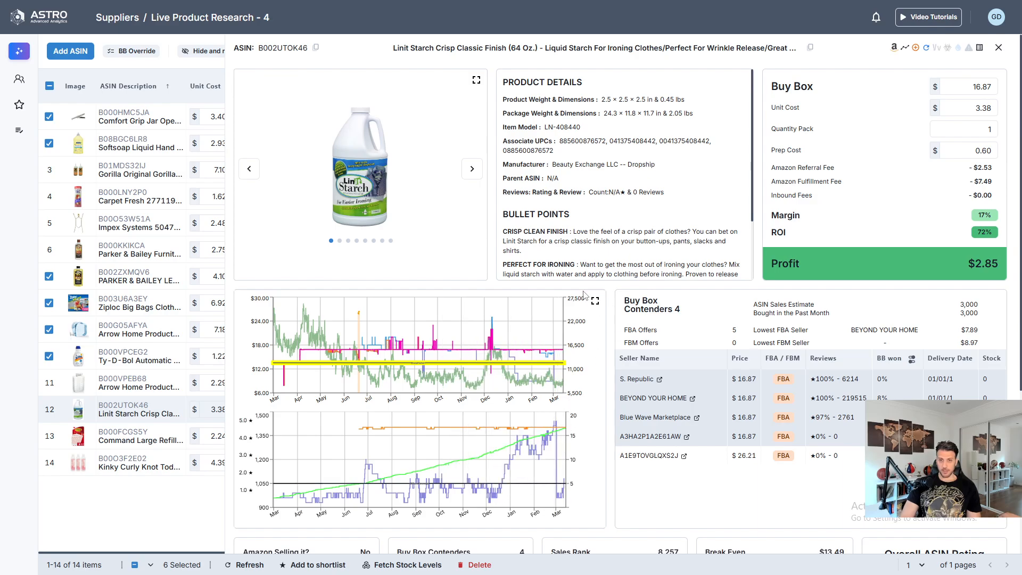
- Enlarge the Linit Starch price and offer charts, zoom in on the period from early February, and close the enlarged view
{"action": "left_click", "coordinate": [595, 302]}
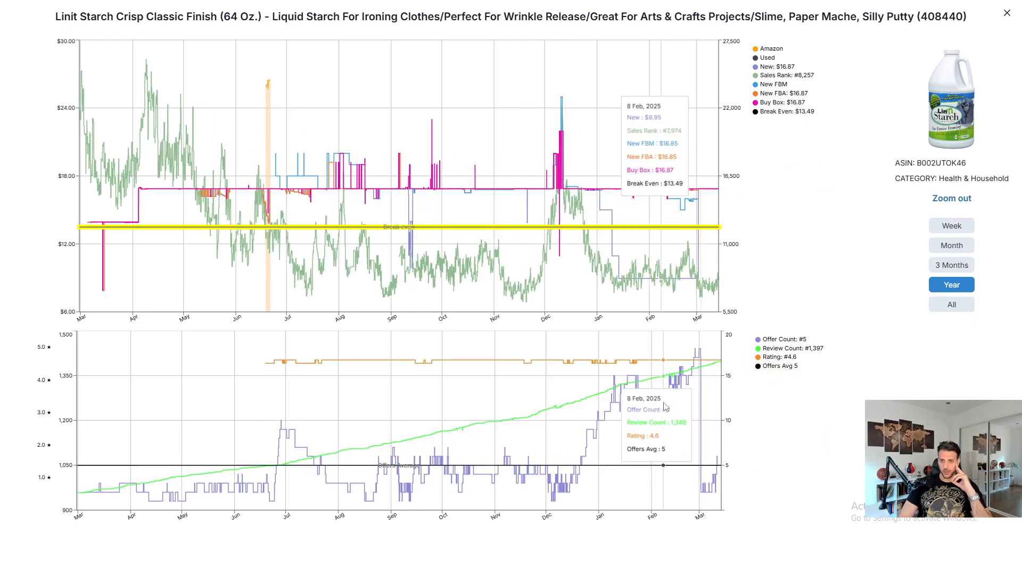
{"action": "left_click_drag", "start_coordinate": [663, 403], "coordinate": [726, 426]}
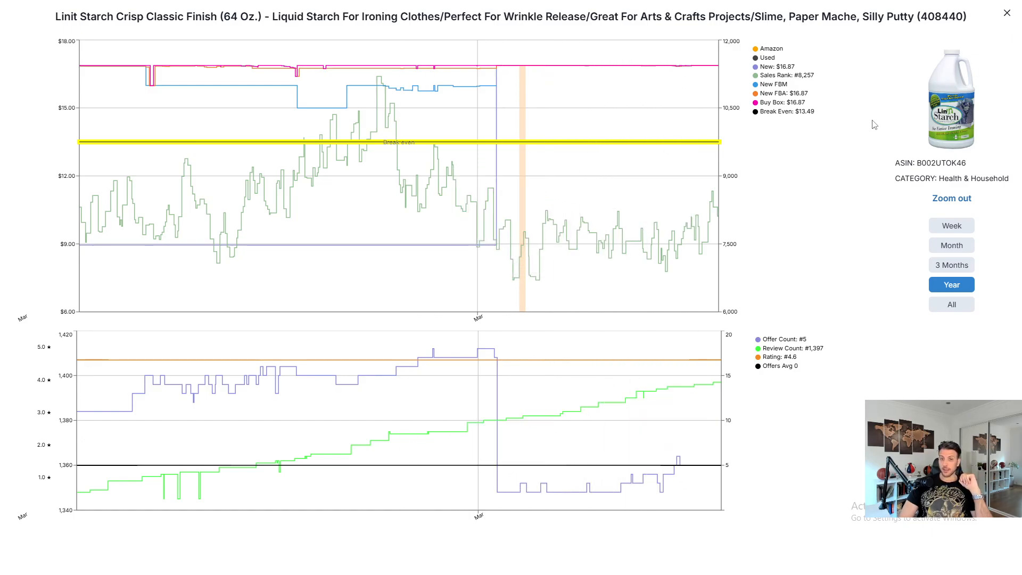
{"action": "left_click", "coordinate": [1007, 15]}
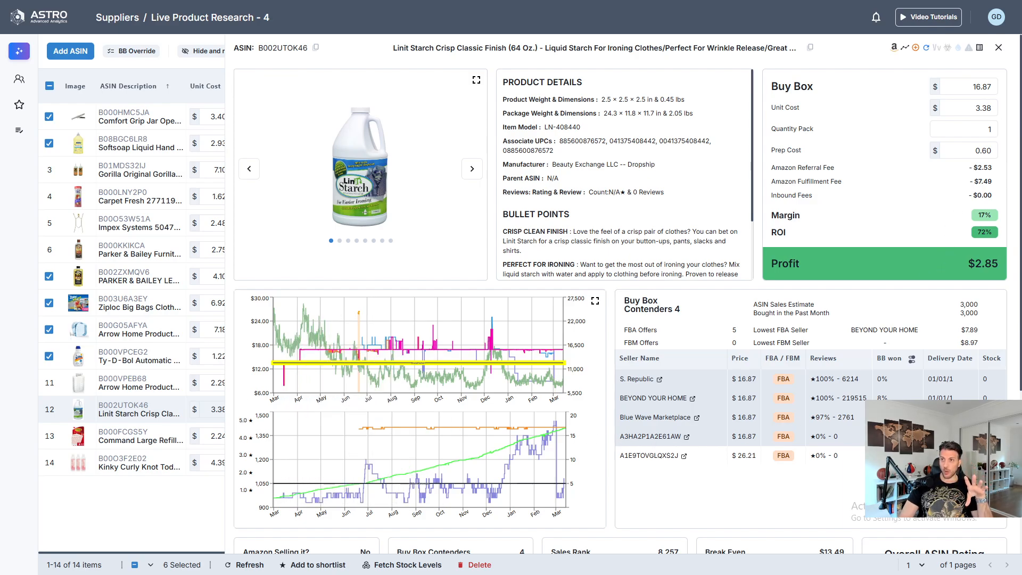
- Review the Linit Starch sales and break-even summary, close its details and select the product in the list
{"action": "mouse_move", "coordinate": [971, 50]}
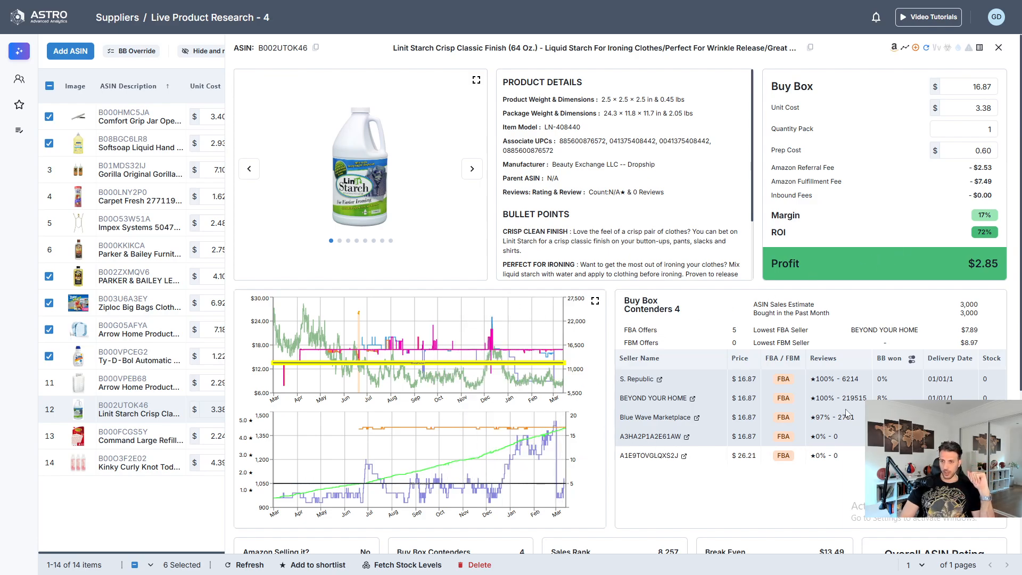
{"action": "scroll", "coordinate": [692, 221], "scroll_direction": "down", "scroll_amount": 5}
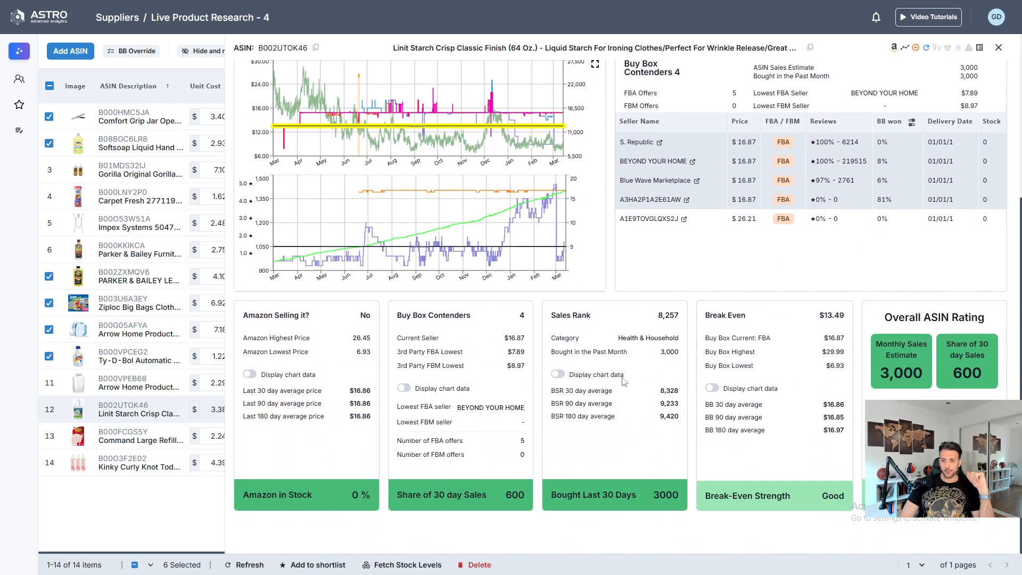
{"action": "scroll", "coordinate": [549, 498], "scroll_direction": "up", "scroll_amount": 5}
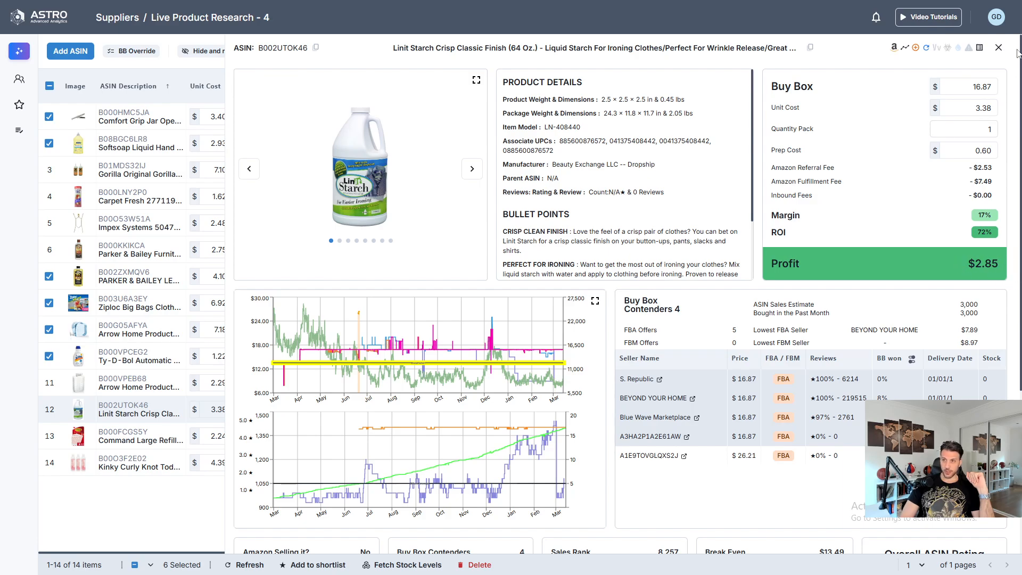
{"action": "left_click", "coordinate": [993, 53]}
{"action": "left_click", "coordinate": [49, 409]}
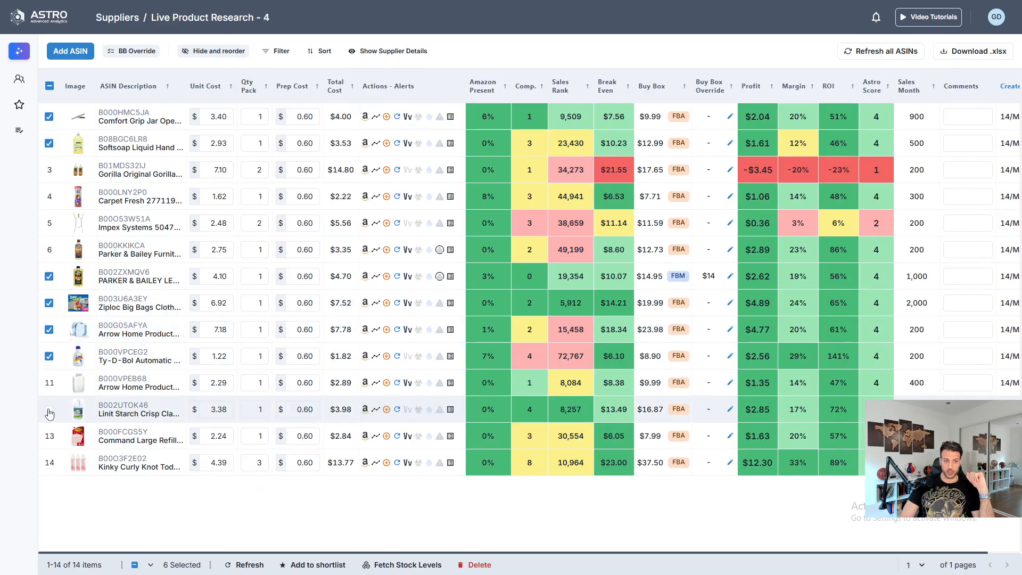
- Examine the Command Large Refill strips' enlarged price charts and seller list, and close the product's details
{"action": "mouse_move", "coordinate": [130, 434]}
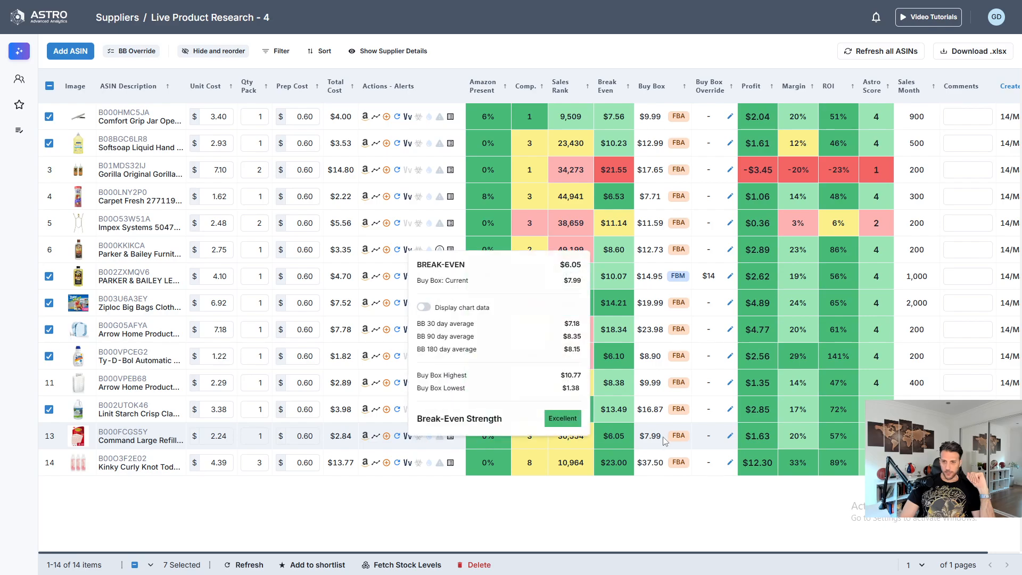
{"action": "left_click", "coordinate": [126, 431]}
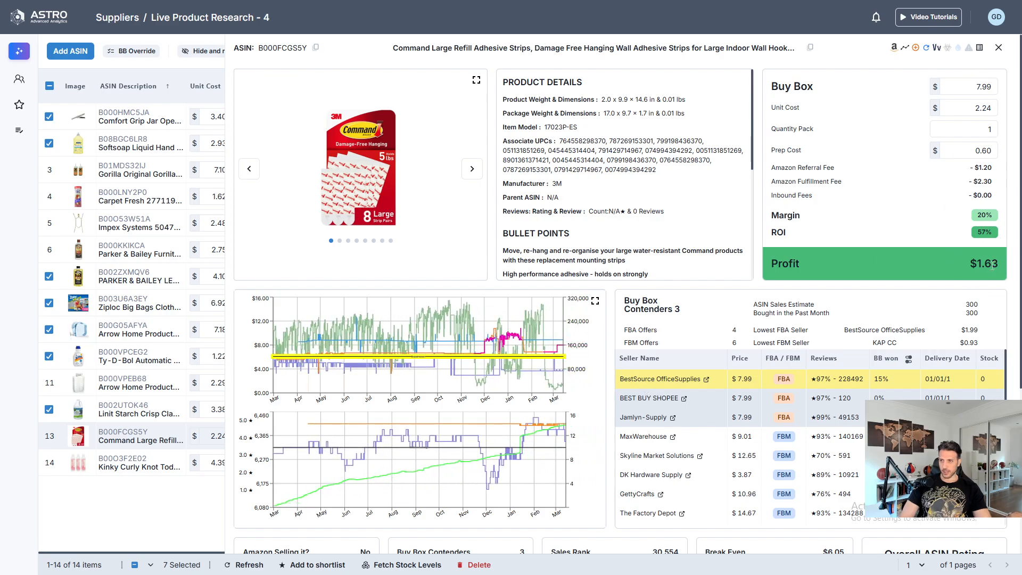
{"action": "left_click", "coordinate": [595, 302]}
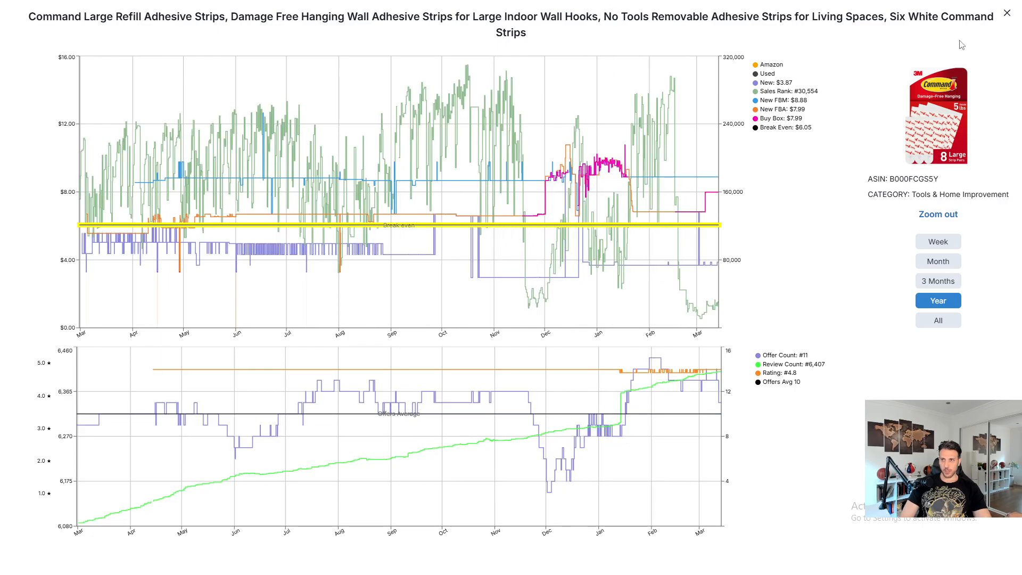
{"action": "left_click", "coordinate": [1006, 12]}
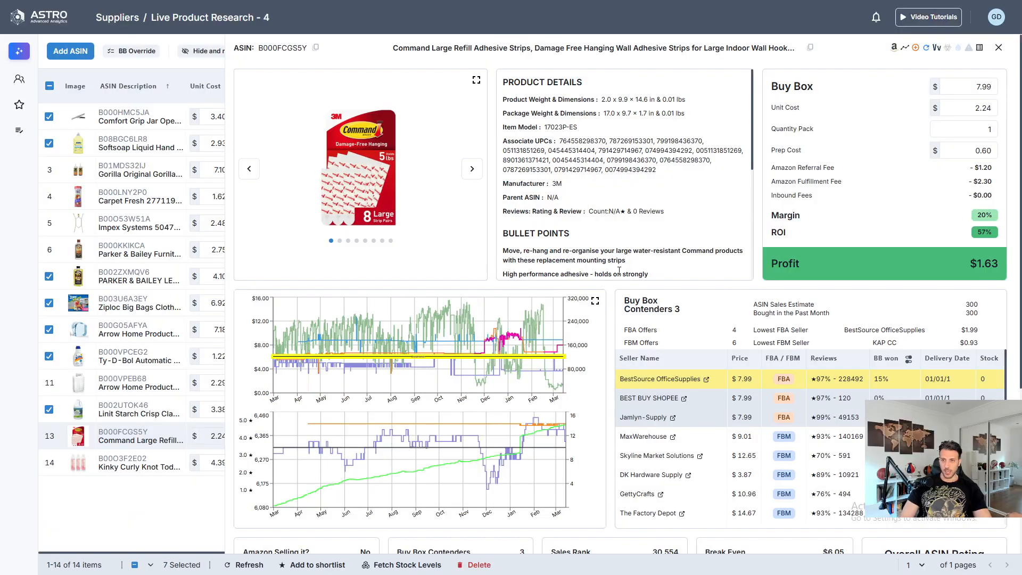
{"action": "scroll", "coordinate": [772, 442], "scroll_direction": "down", "scroll_amount": 1}
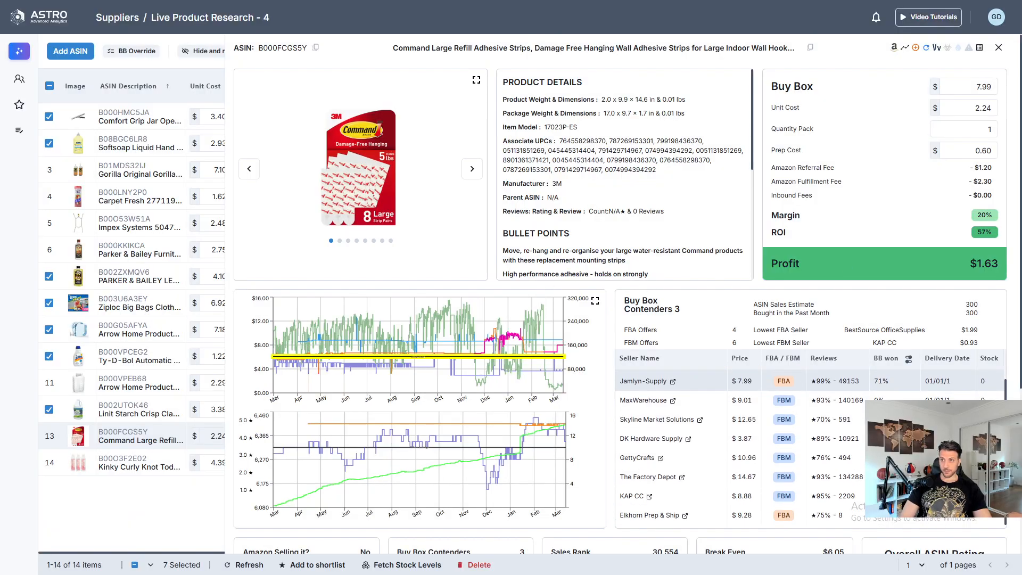
{"action": "left_click", "coordinate": [999, 47]}
- Set the prep cost of the Kinky Curly Knot Today conditioner 3-pack to $1.10
{"action": "mouse_move", "coordinate": [120, 467]}
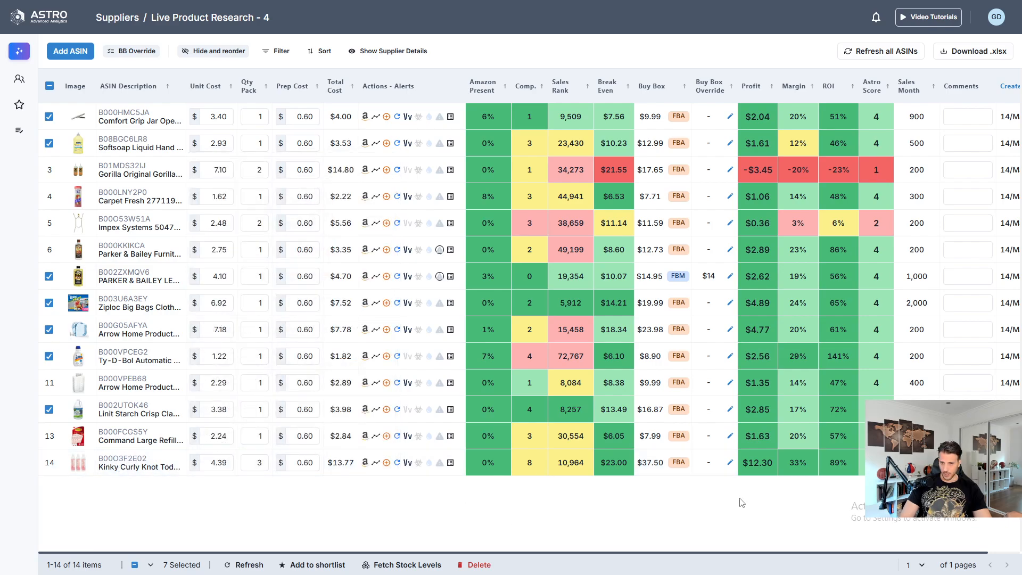
{"action": "mouse_move", "coordinate": [748, 470]}
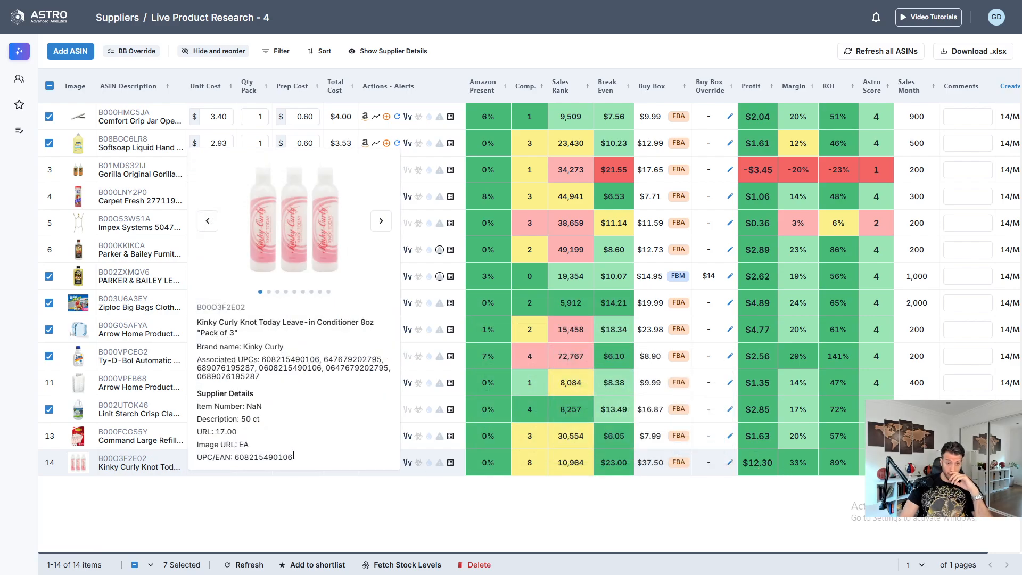
{"action": "left_click", "coordinate": [312, 465]}
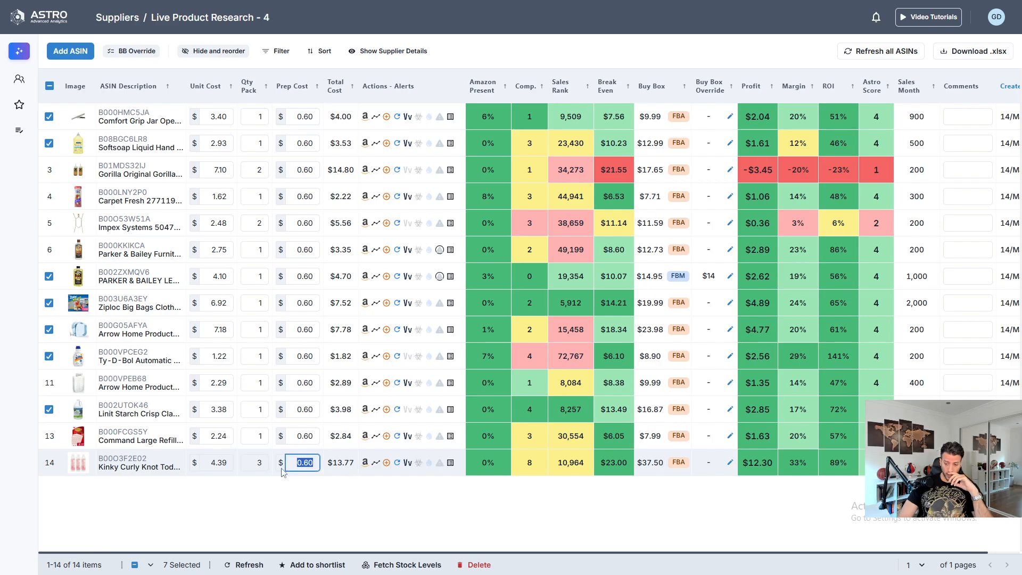
{"action": "type", "text": "1.10"}
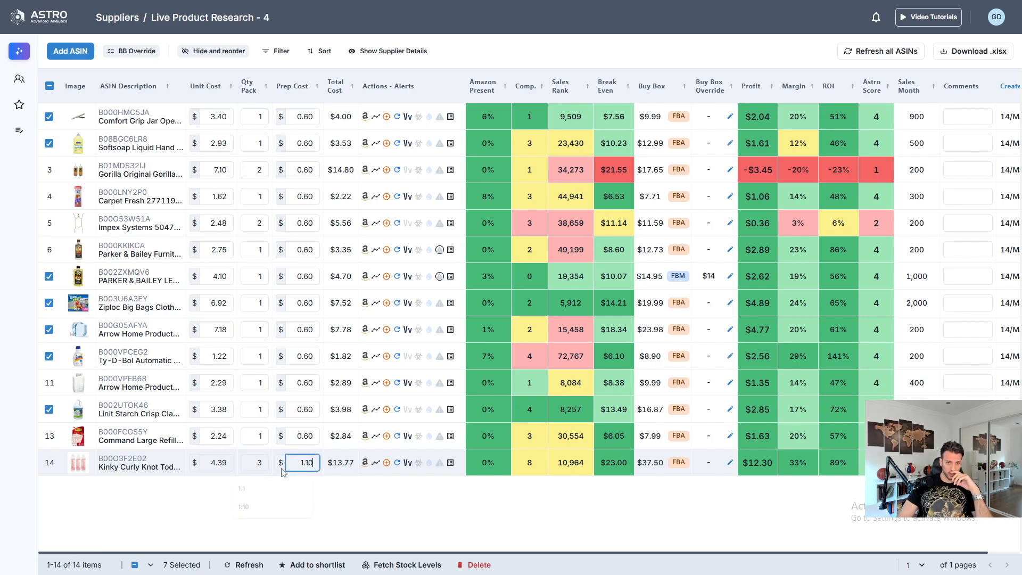
{"action": "key", "text": "Return"}
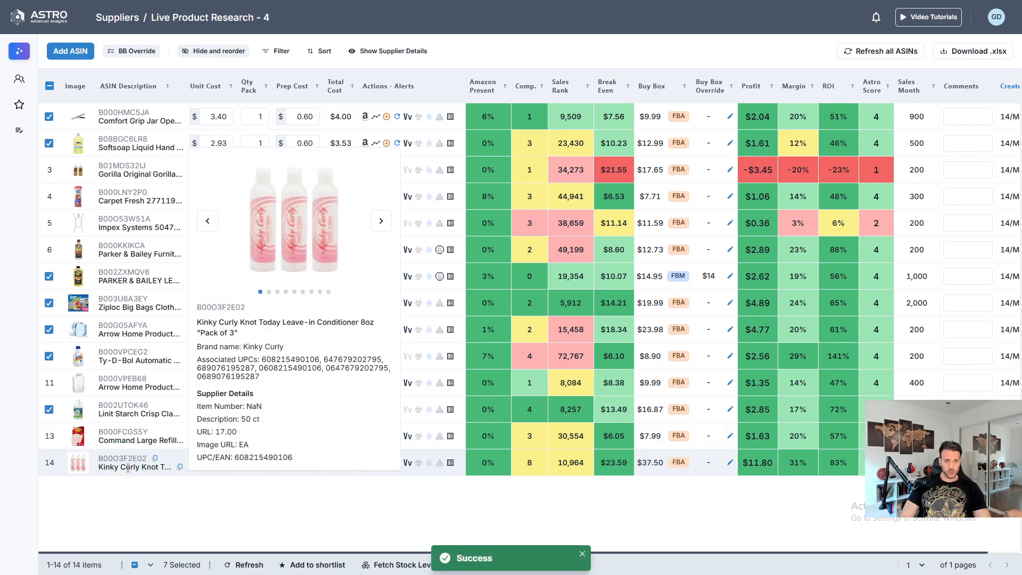
- Open the Kinky Curly conditioner's details and check its Buy Box winners for the last 90 and 180 days
{"action": "left_click", "coordinate": [156, 460]}
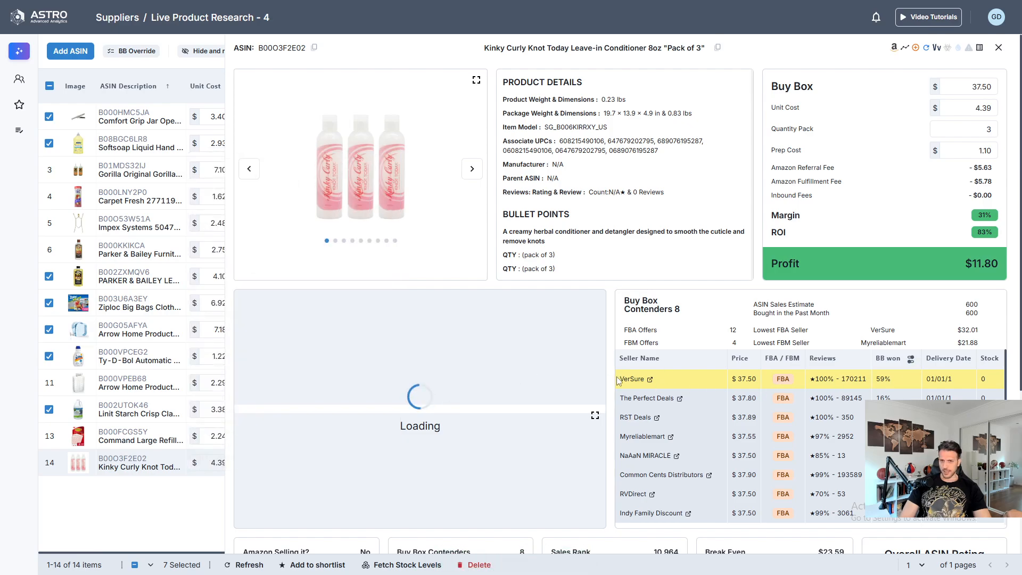
{"action": "left_click", "coordinate": [910, 359]}
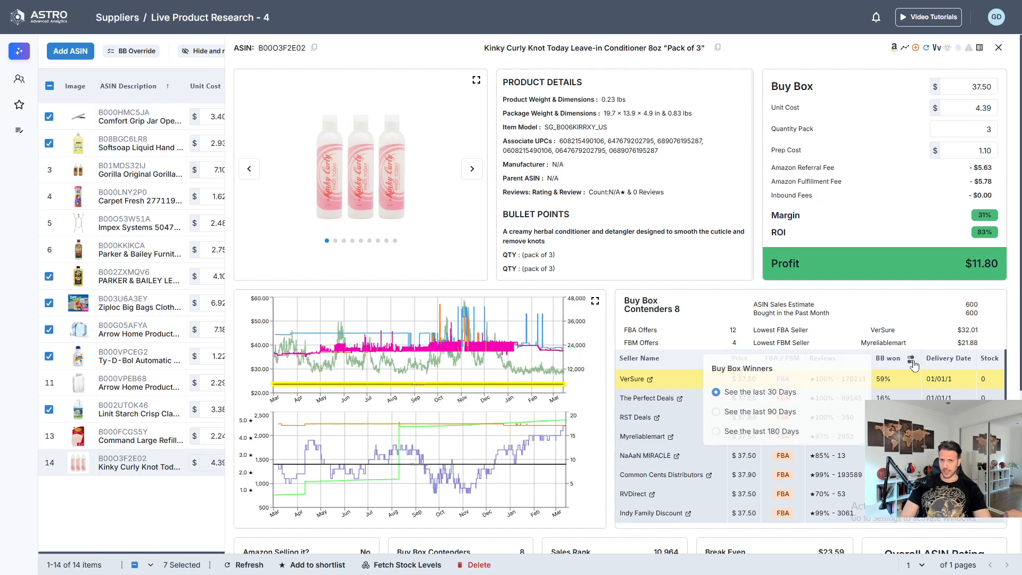
{"action": "left_click", "coordinate": [777, 414]}
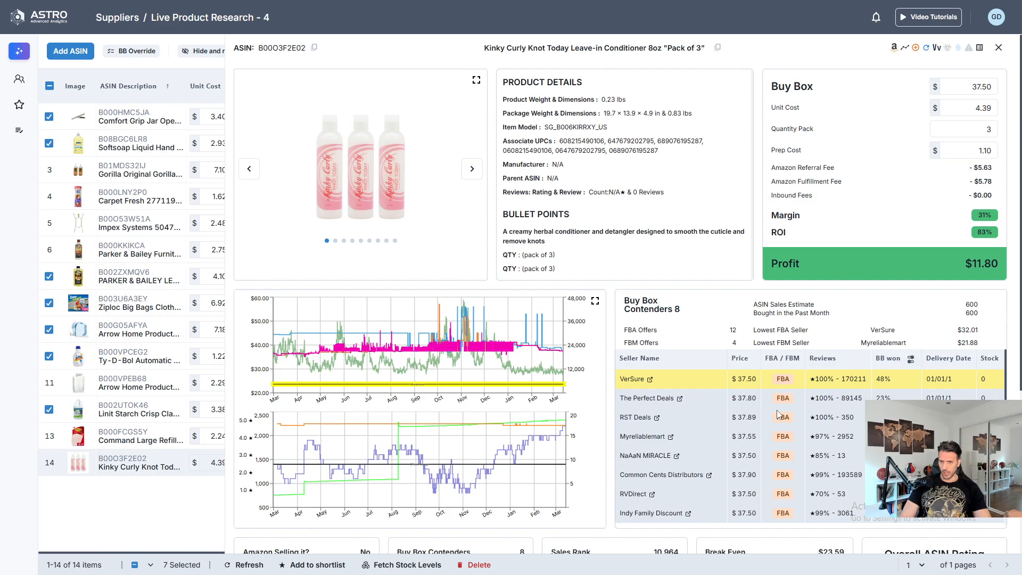
{"action": "left_click", "coordinate": [910, 360]}
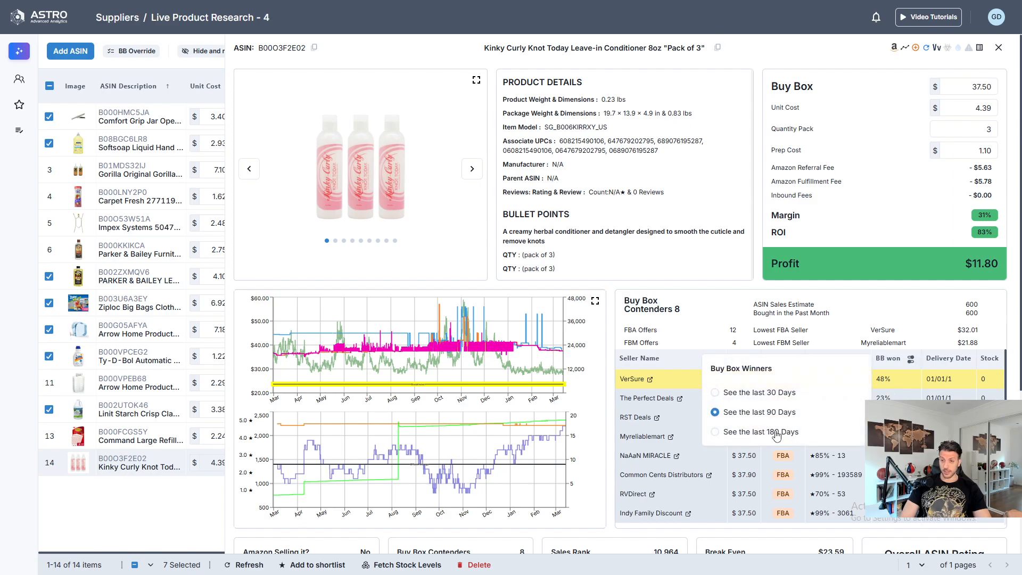
{"action": "left_click", "coordinate": [777, 432]}
- Review the Kinky Curly conditioner's sellers, sales summary and profit, close its details and select it in the list
{"action": "scroll", "coordinate": [766, 375], "scroll_direction": "down", "scroll_amount": 8}
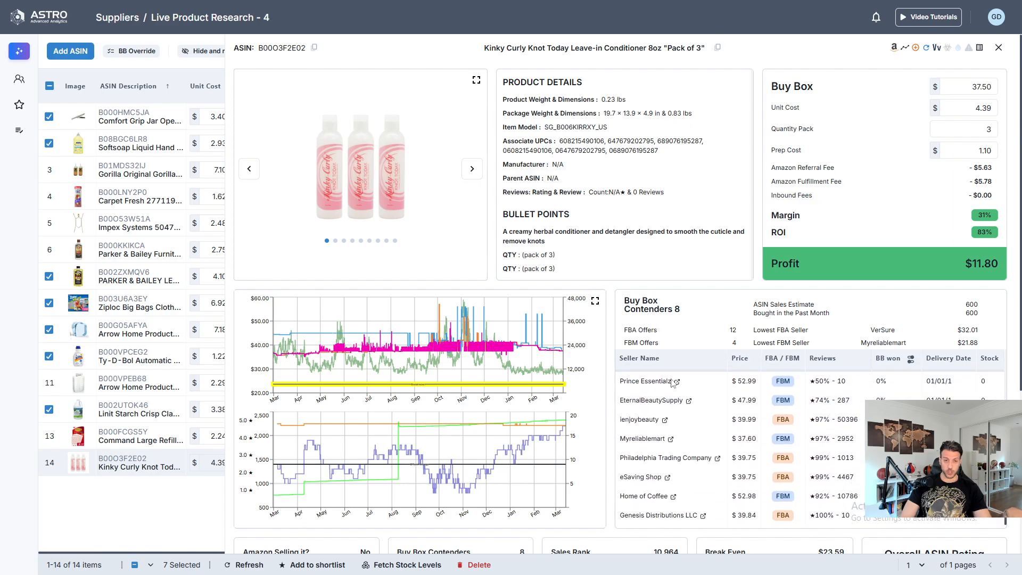
{"action": "scroll", "coordinate": [537, 494], "scroll_direction": "up", "scroll_amount": 3}
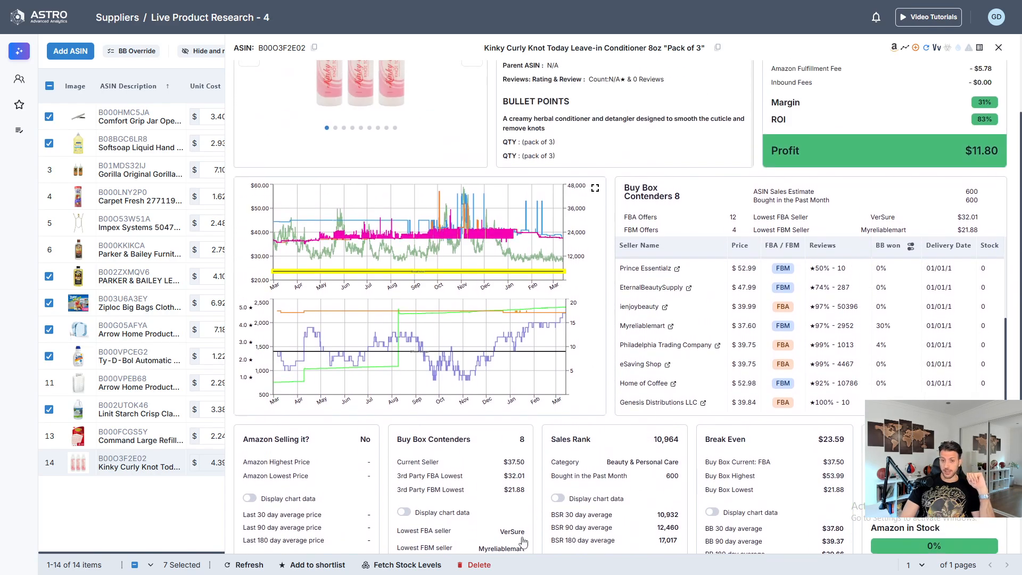
{"action": "scroll", "coordinate": [511, 484], "scroll_direction": "down", "scroll_amount": 3}
{"action": "scroll", "coordinate": [554, 466], "scroll_direction": "up", "scroll_amount": 3}
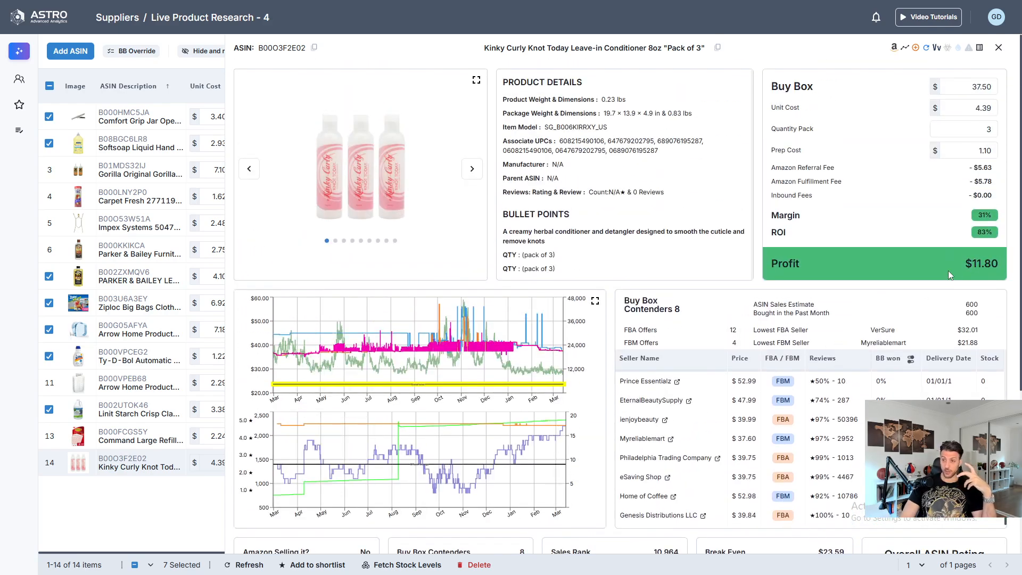
{"action": "scroll", "coordinate": [542, 496], "scroll_direction": "down", "scroll_amount": 3}
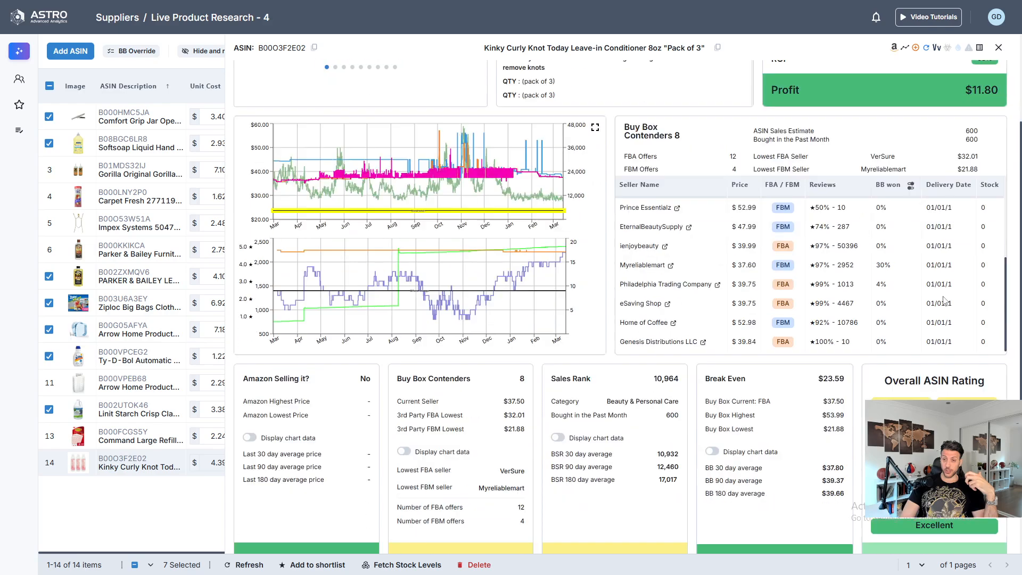
{"action": "scroll", "coordinate": [541, 495], "scroll_direction": "up", "scroll_amount": 3}
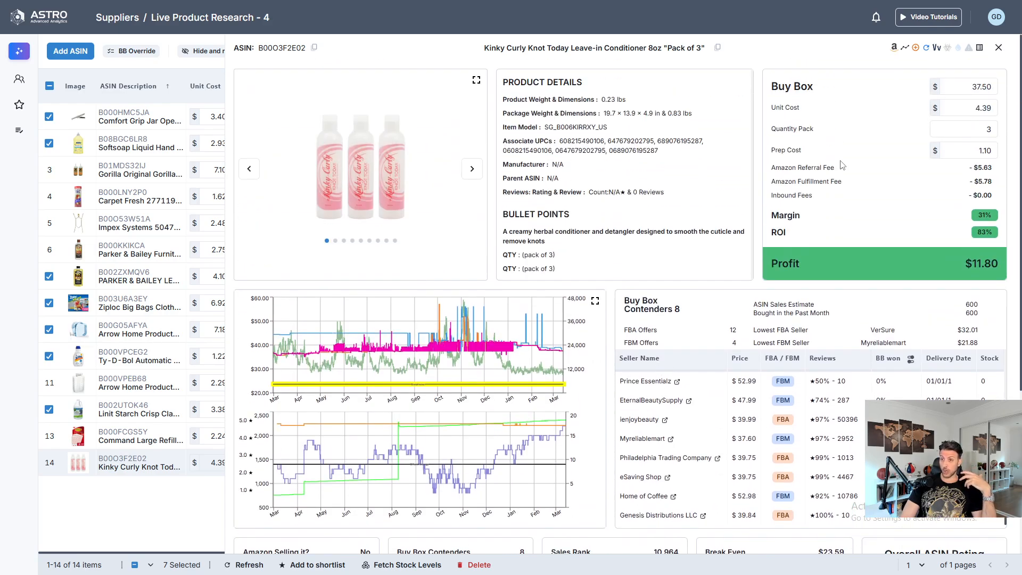
{"action": "left_click", "coordinate": [998, 47]}
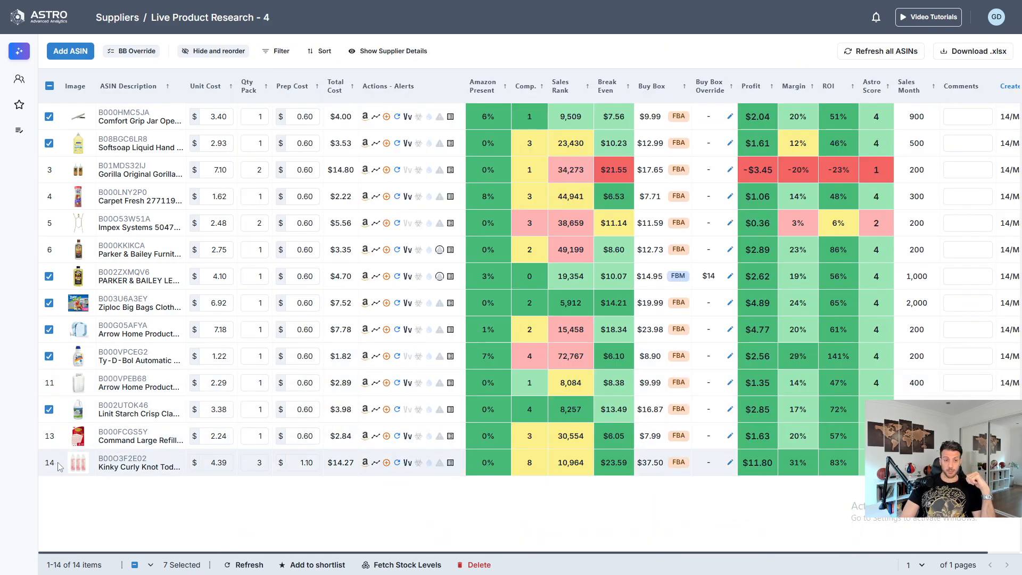
{"action": "left_click", "coordinate": [48, 464]}
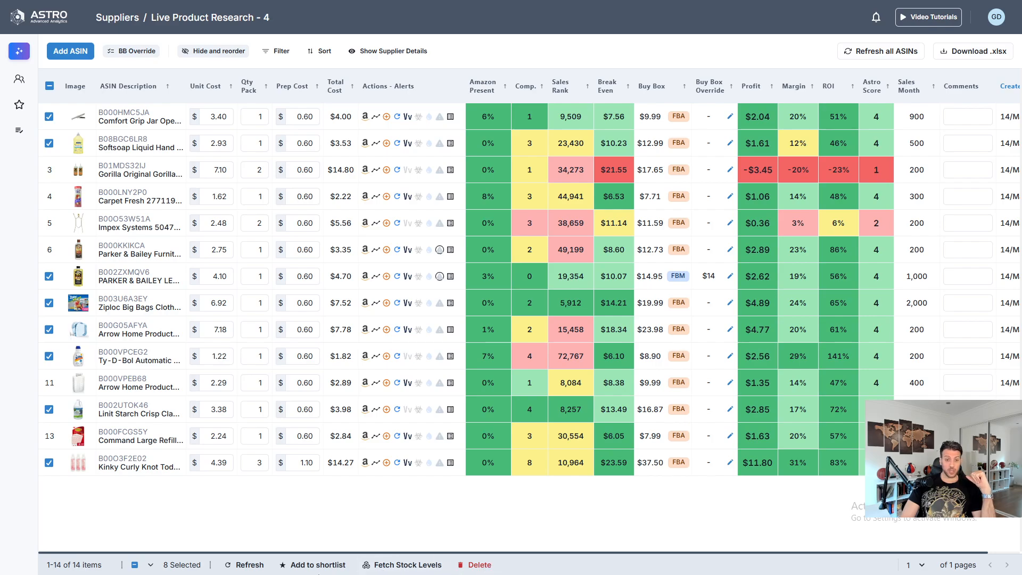
- Create a shortlist named "Live PR - Video 4" and add the selected products to it
{"action": "left_click", "coordinate": [306, 563]}
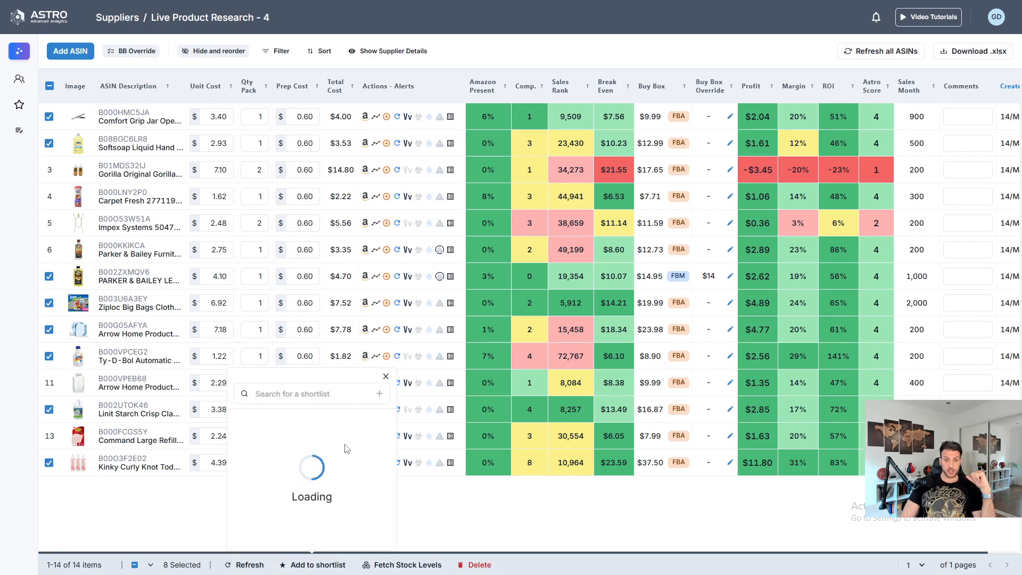
{"action": "left_click", "coordinate": [298, 393]}
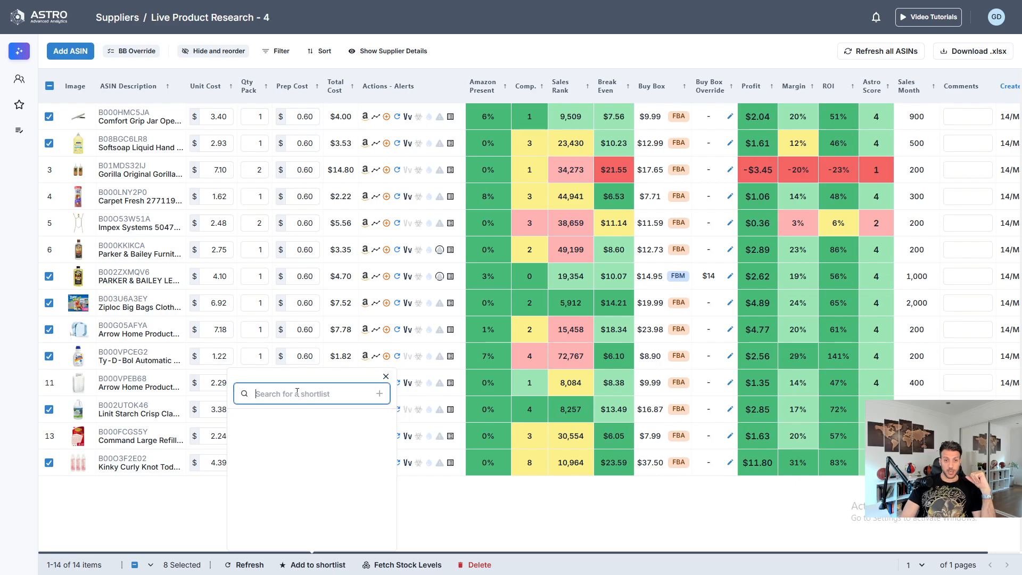
{"action": "type", "text": "Live"}
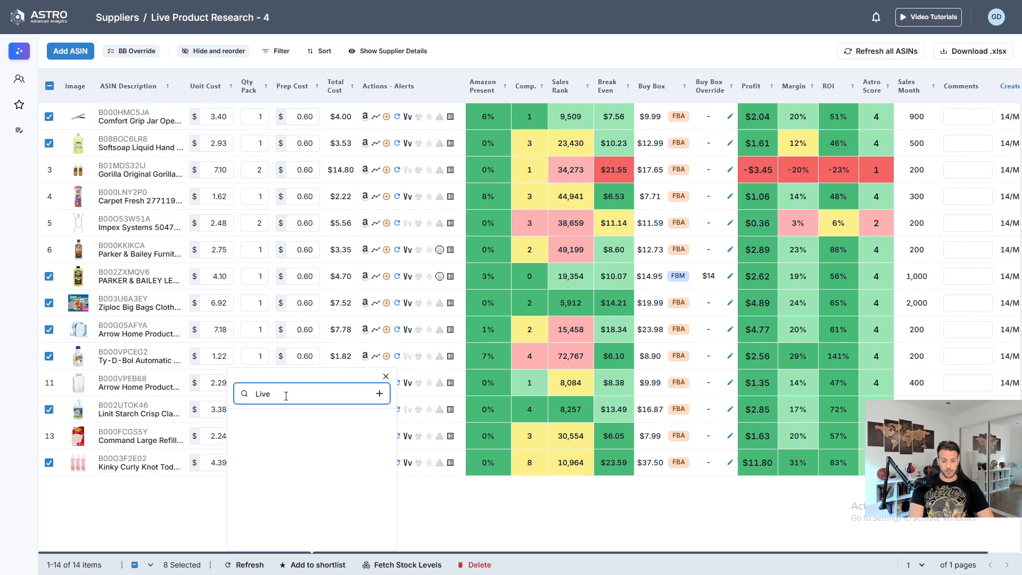
{"action": "type", "text": " PR"}
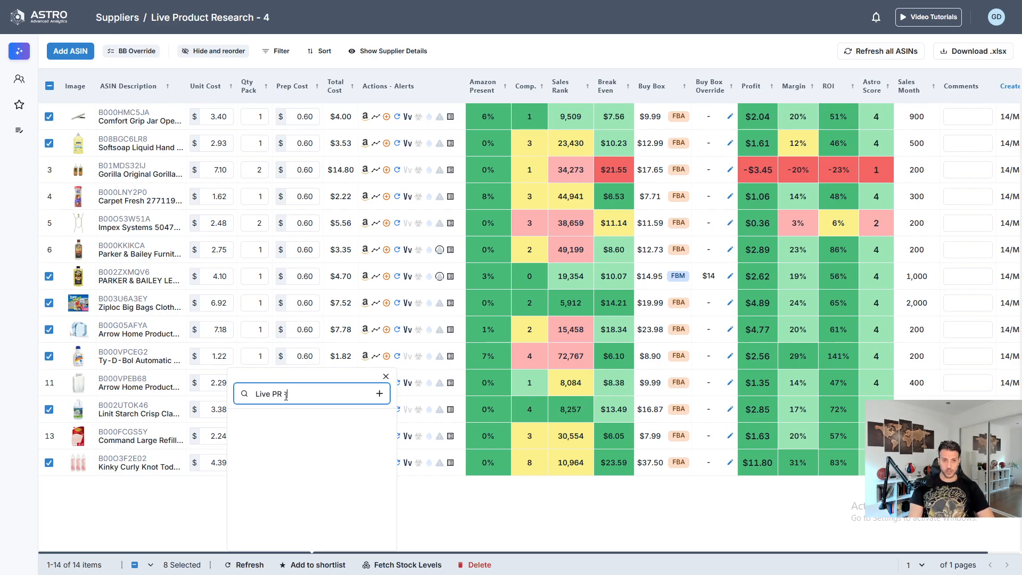
{"action": "type", "text": " - Video"}
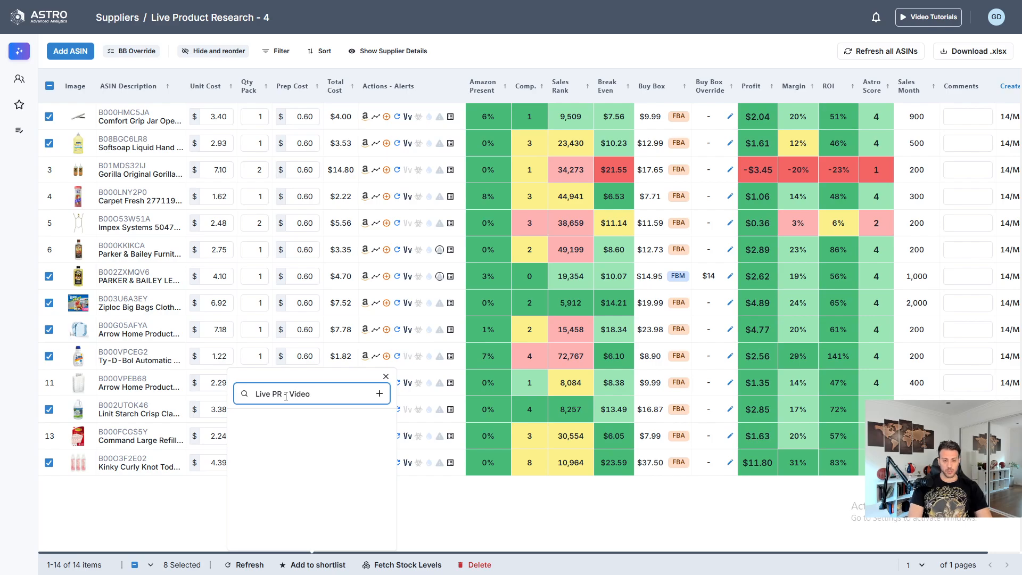
{"action": "type", "text": " 4"}
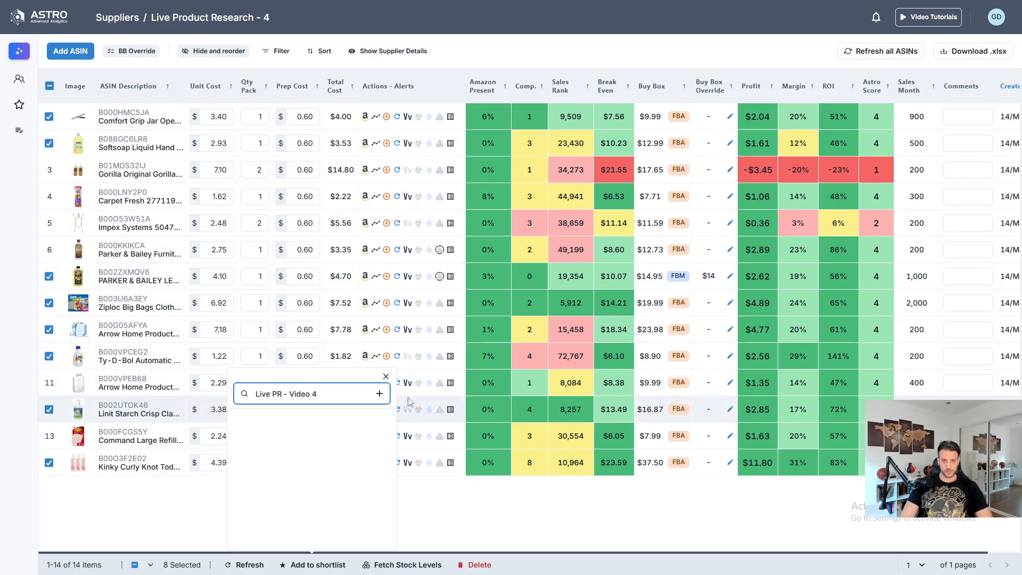
{"action": "left_click", "coordinate": [379, 393]}
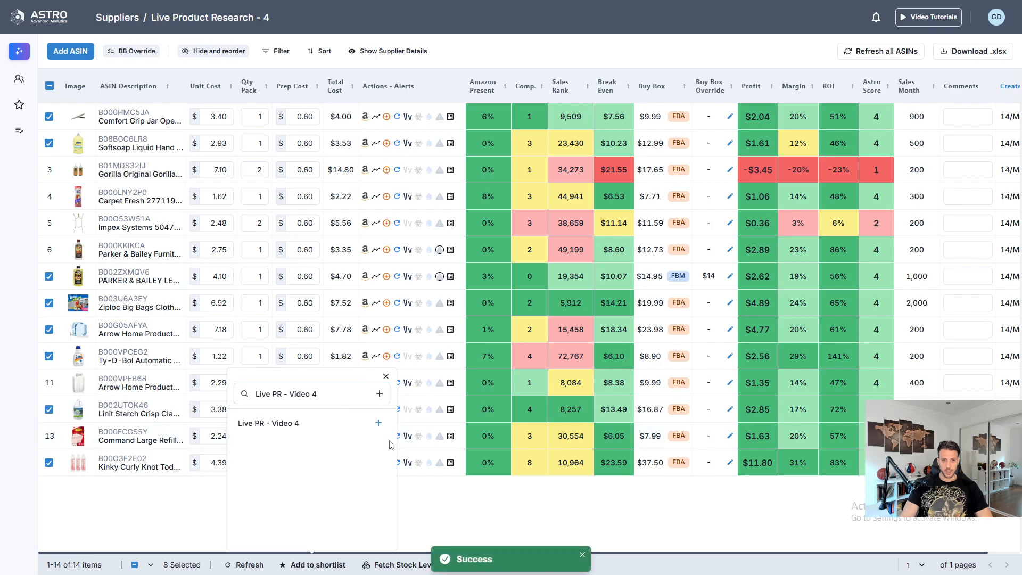
{"action": "left_click", "coordinate": [379, 422]}
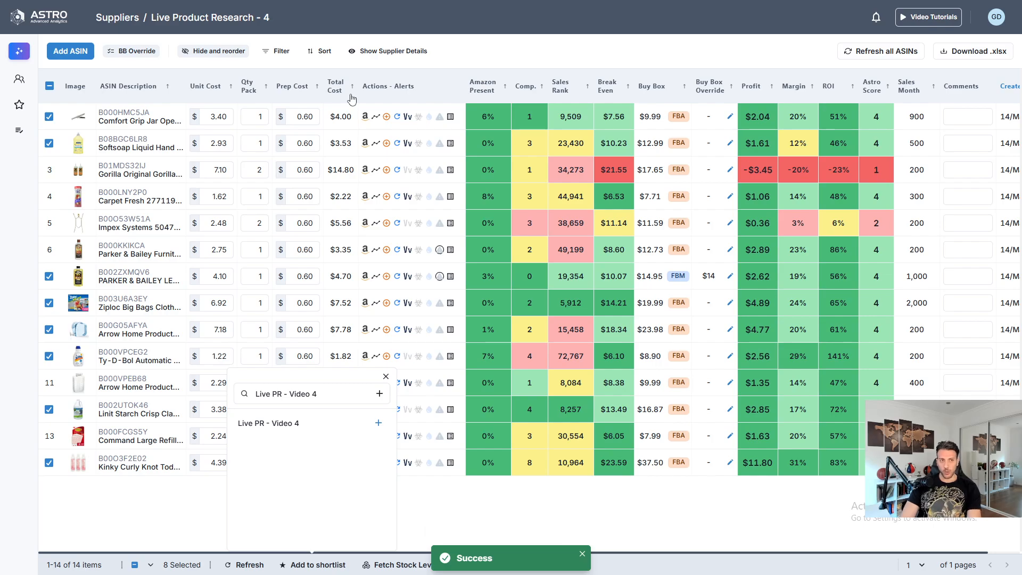
- Open the "Live PR - Video 4" shortlist from the shortlists overview to review the products added to it
{"action": "left_click", "coordinate": [19, 106]}
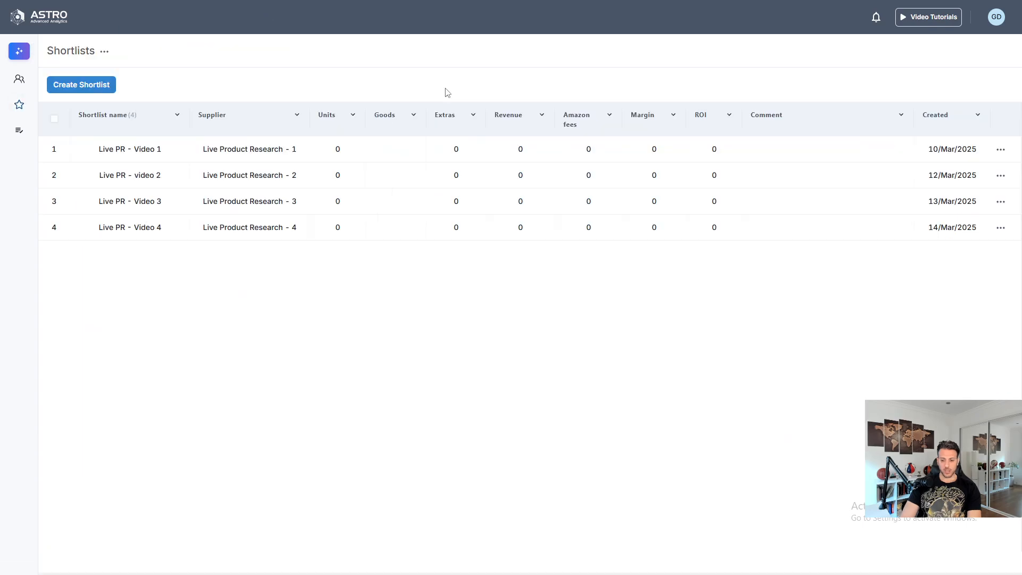
{"action": "left_click", "coordinate": [144, 228]}
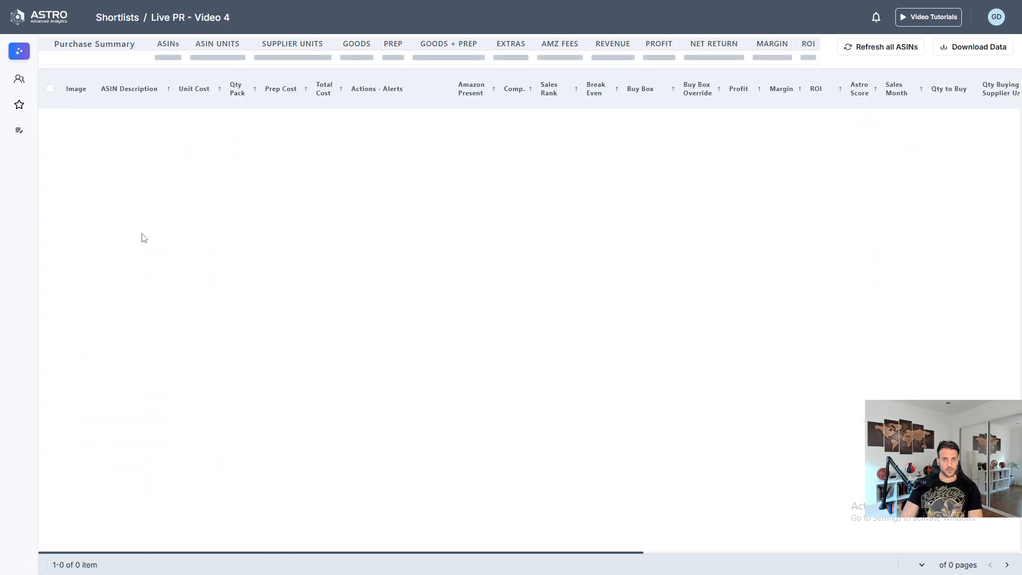
{"action": "mouse_move", "coordinate": [570, 222]}
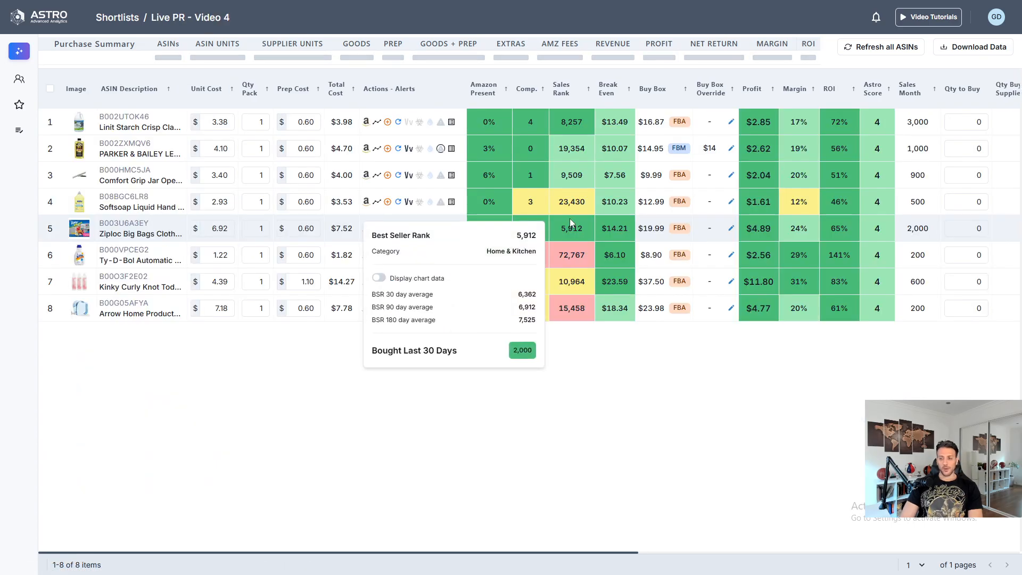
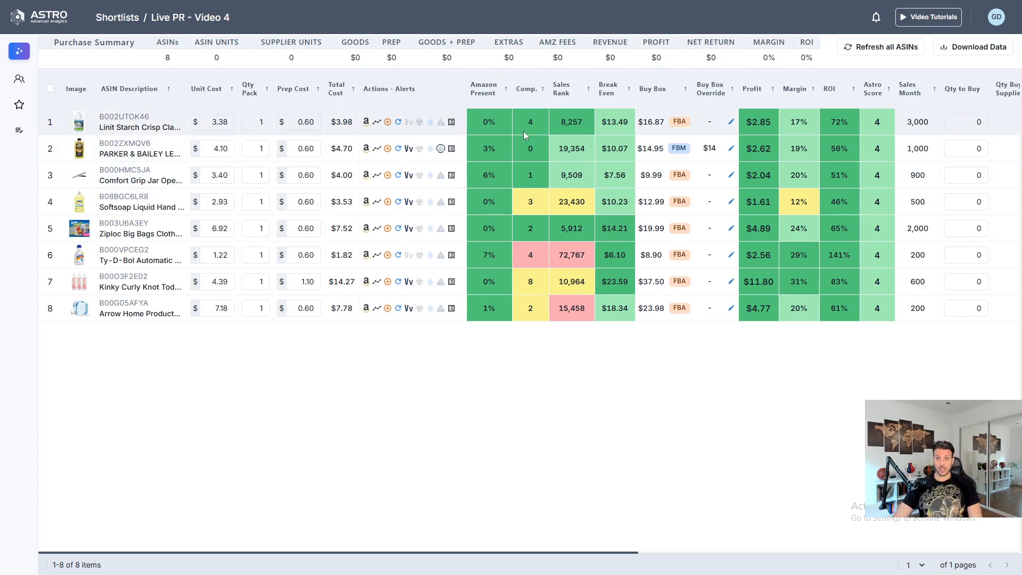
- Set the quantity to buy to 600 for the Linit Starch and 900 for the Parker & Bailey product
{"action": "left_click", "coordinate": [966, 122]}
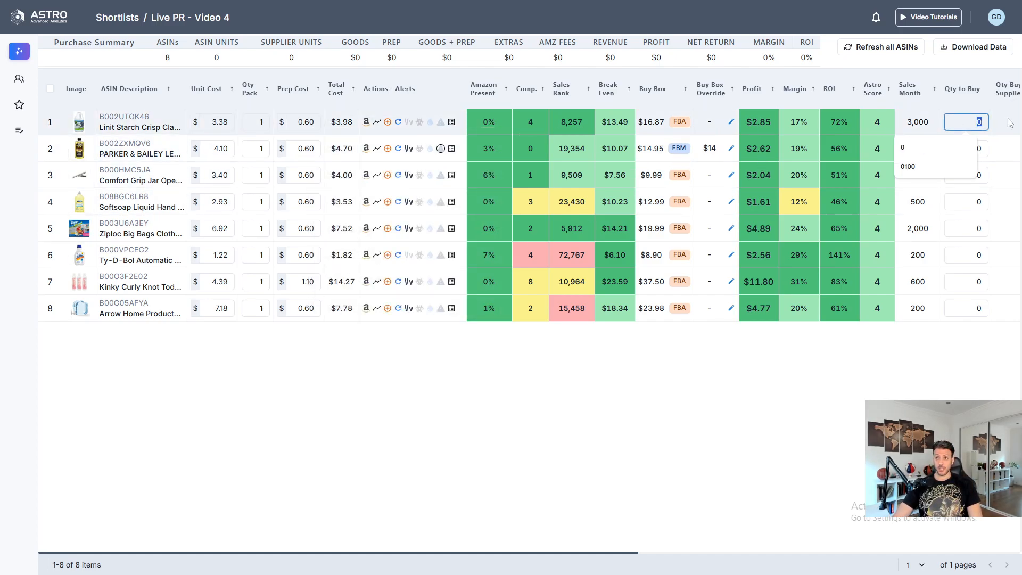
{"action": "type", "text": "600"}
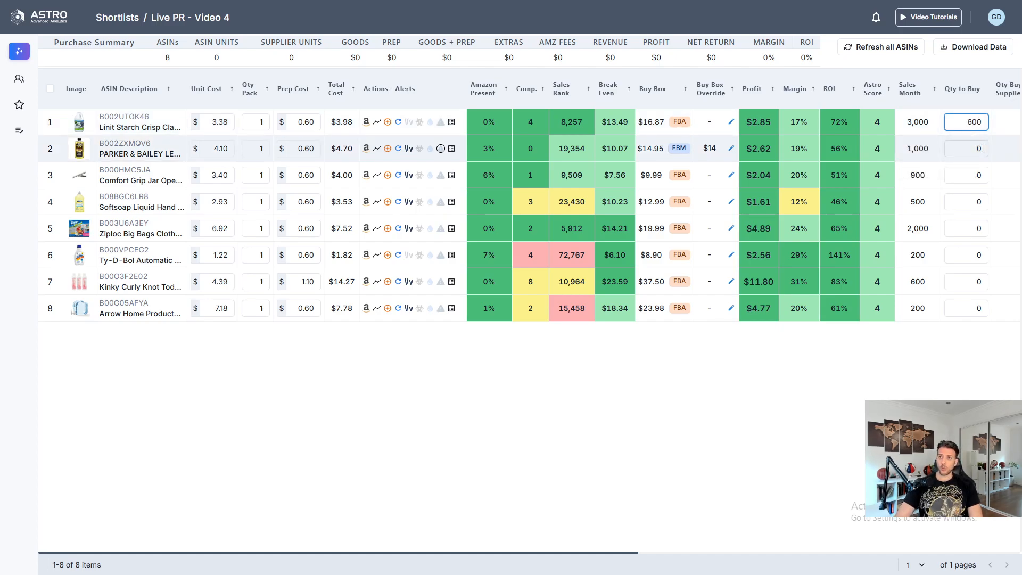
{"action": "key", "text": "Return"}
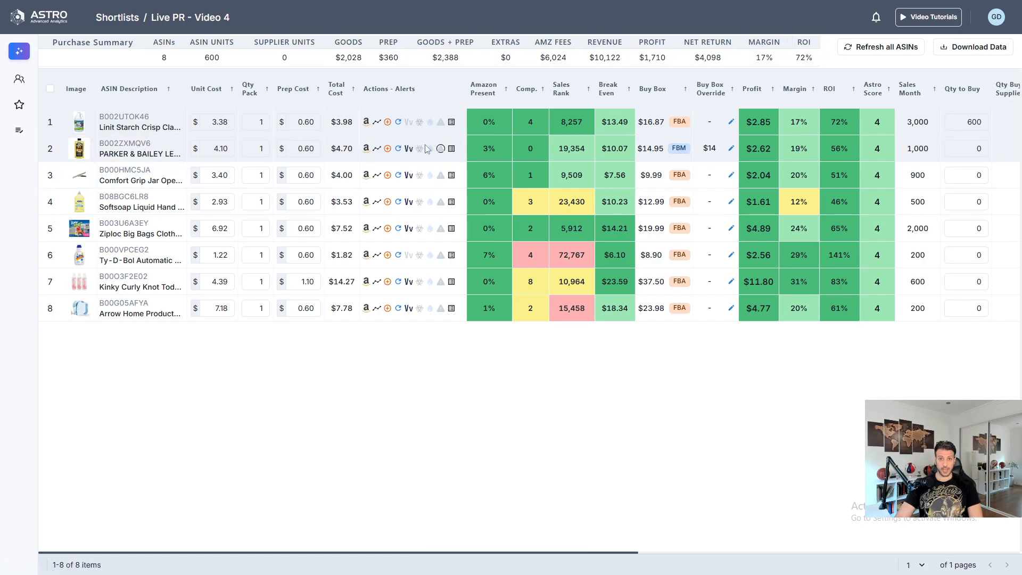
{"action": "mouse_move", "coordinate": [529, 154]}
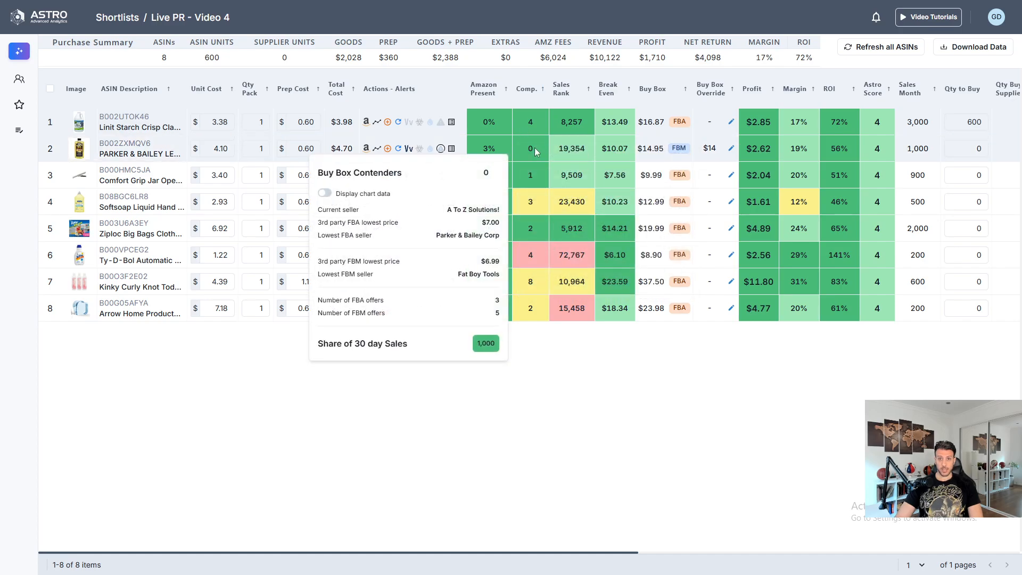
{"action": "left_click", "coordinate": [975, 149]}
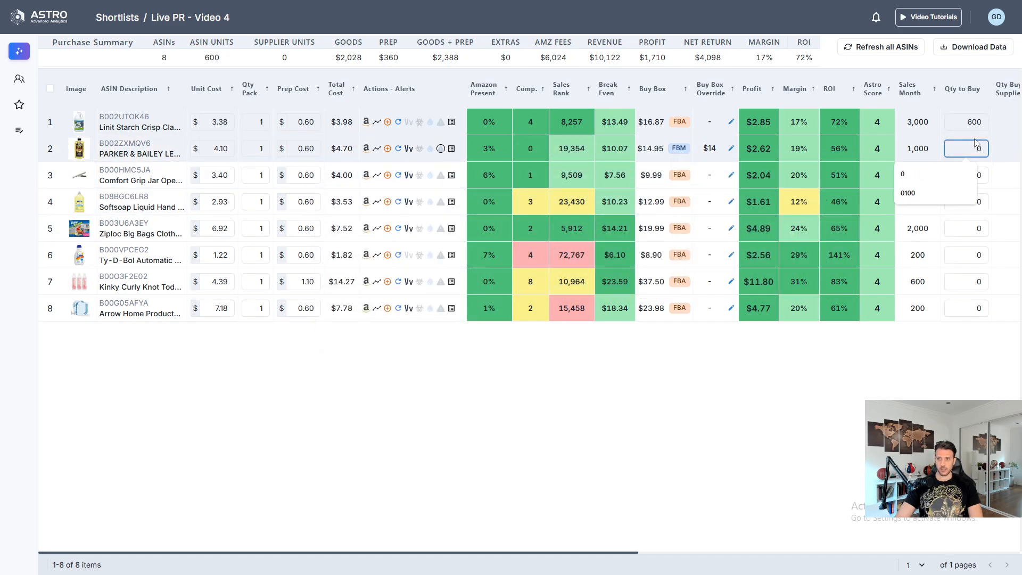
{"action": "type", "text": "900"}
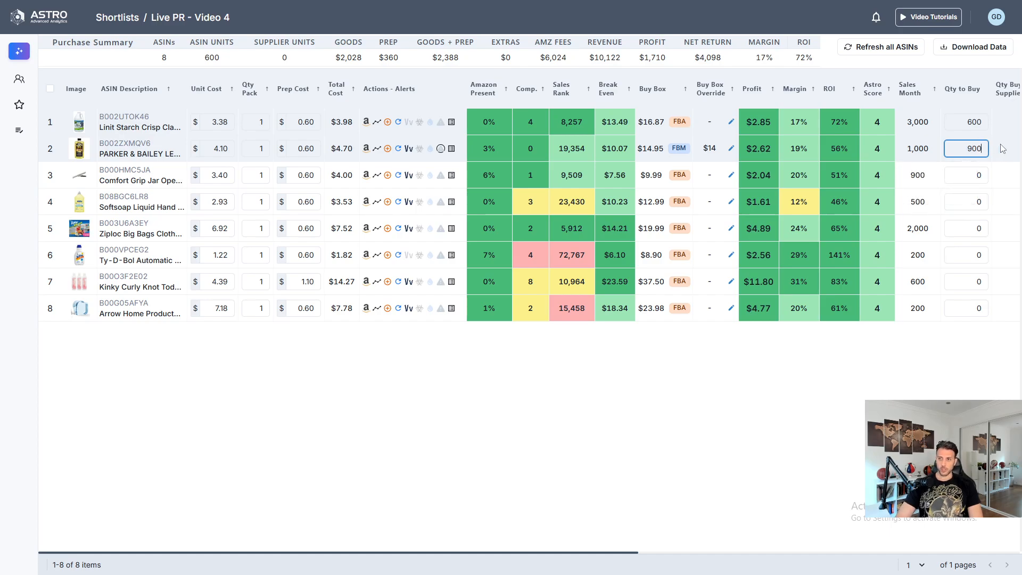
{"action": "left_click", "coordinate": [1000, 145]}
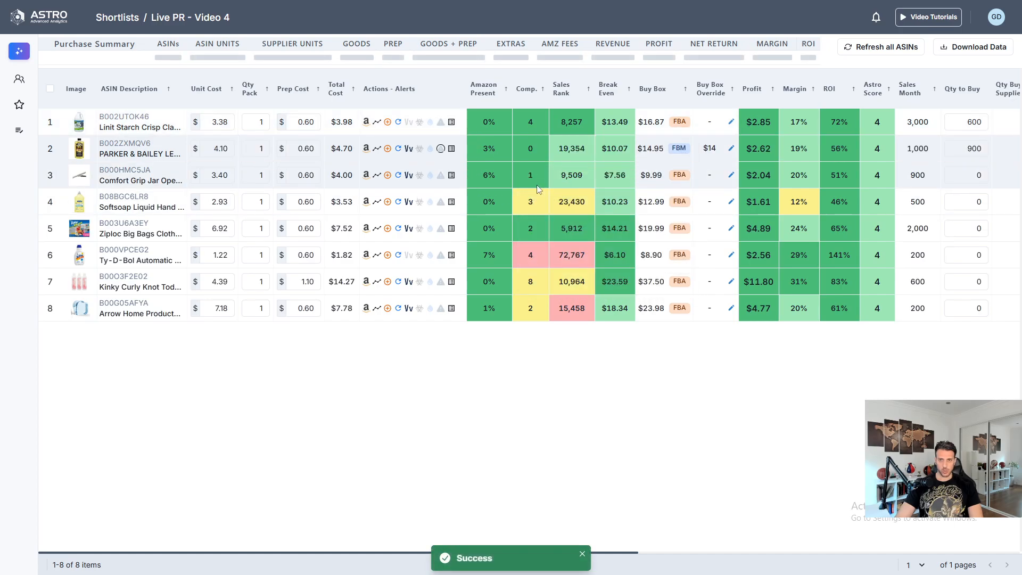
- Set the quantity to buy to 420 for the Comfort Grip jar opener and 120 for the Softsoap hand soap
{"action": "mouse_move", "coordinate": [518, 183]}
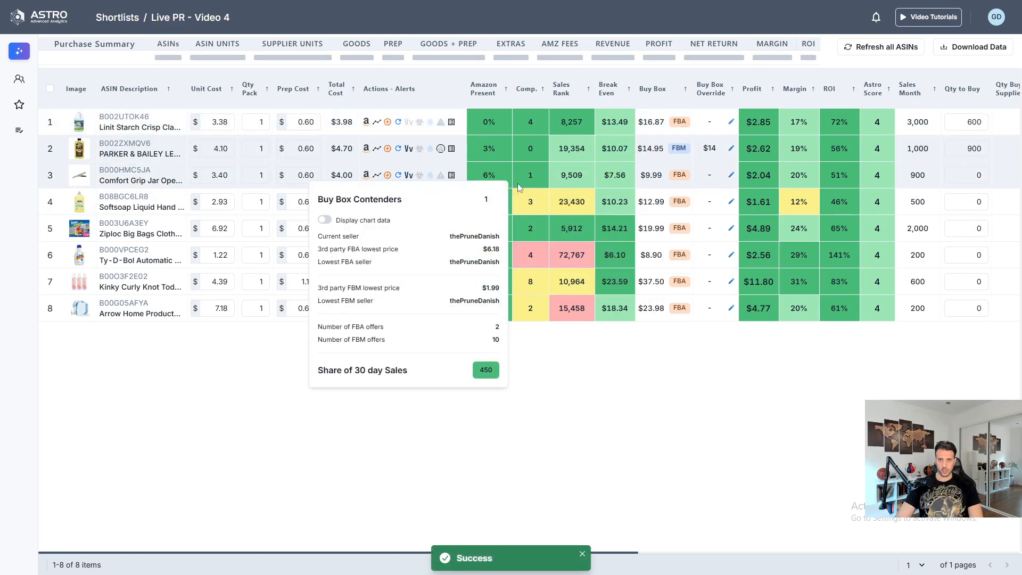
{"action": "left_click", "coordinate": [977, 173]}
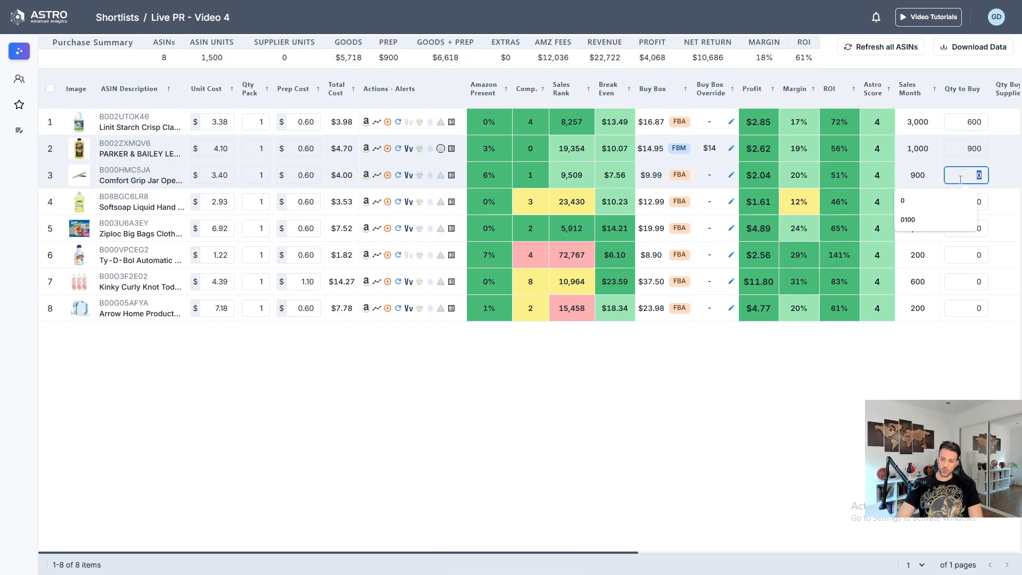
{"action": "type", "text": "420"}
{"action": "key", "text": "Return"}
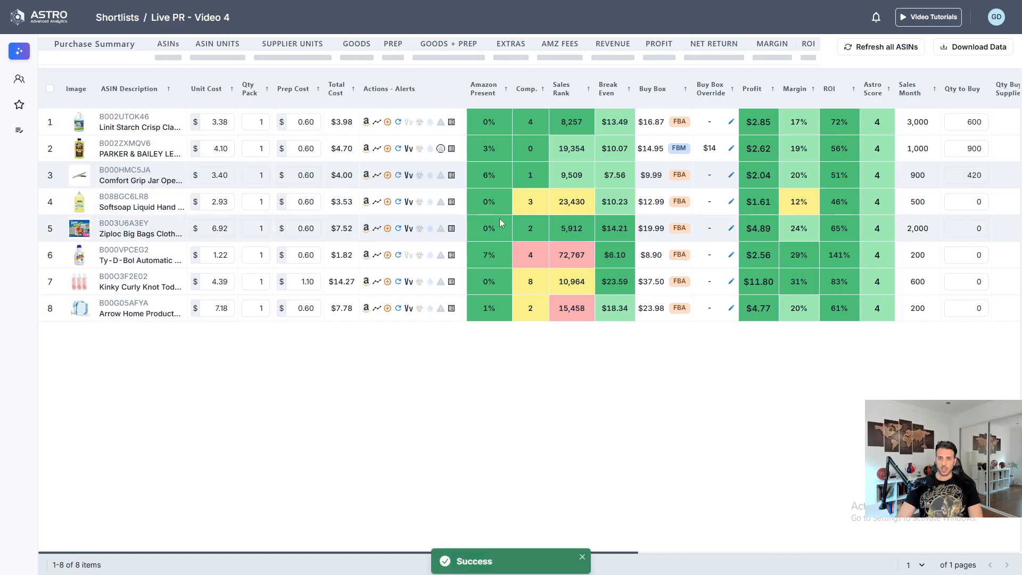
{"action": "left_click", "coordinate": [965, 198]}
{"action": "type", "text": "500"}
{"action": "key", "text": "Return"}
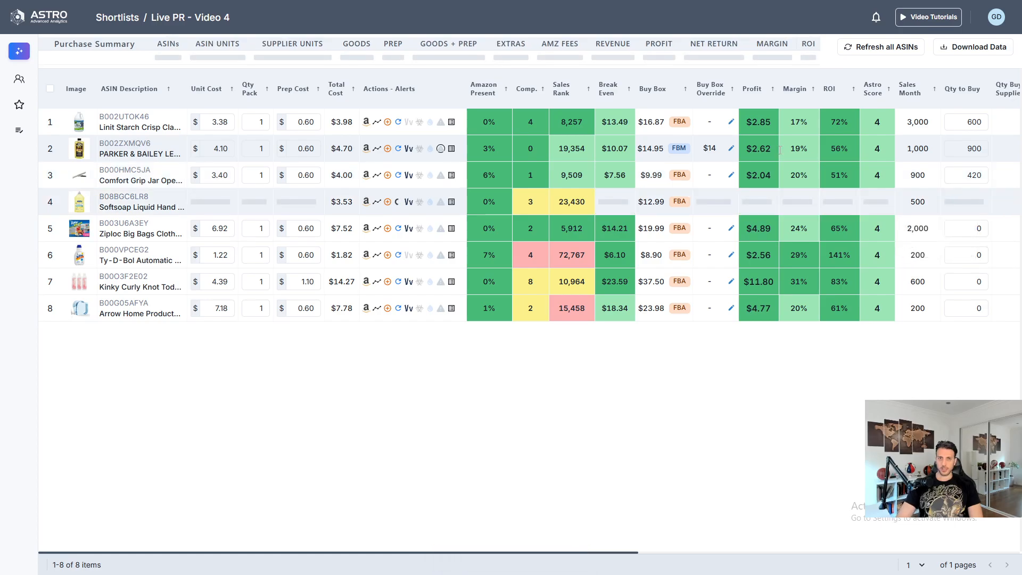
- Set the quantity to buy to 600 for the Ziploc Big Bags and 36 for the Ty-D-Bol cleaner
{"action": "mouse_move", "coordinate": [534, 236]}
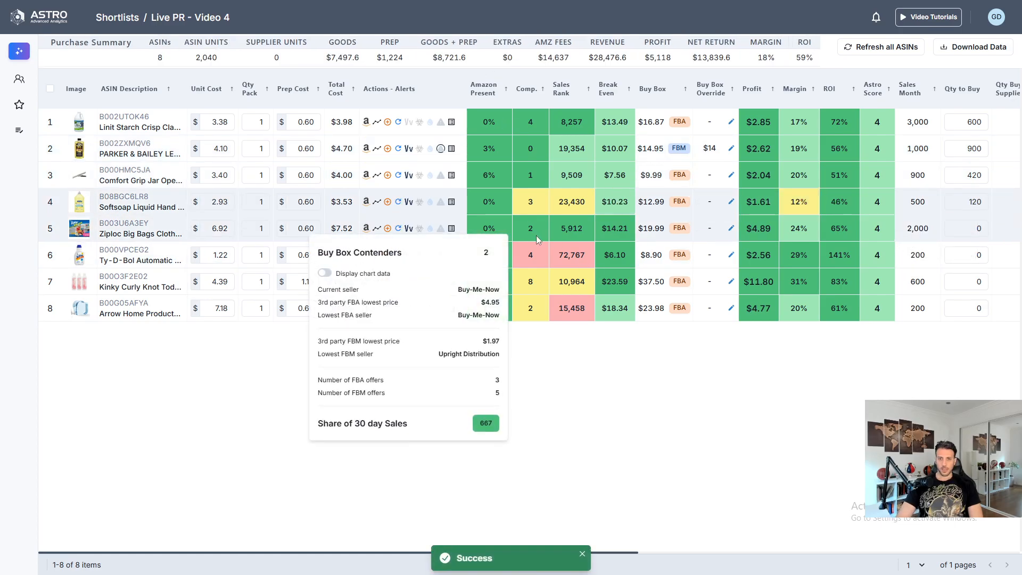
{"action": "left_click", "coordinate": [972, 227]}
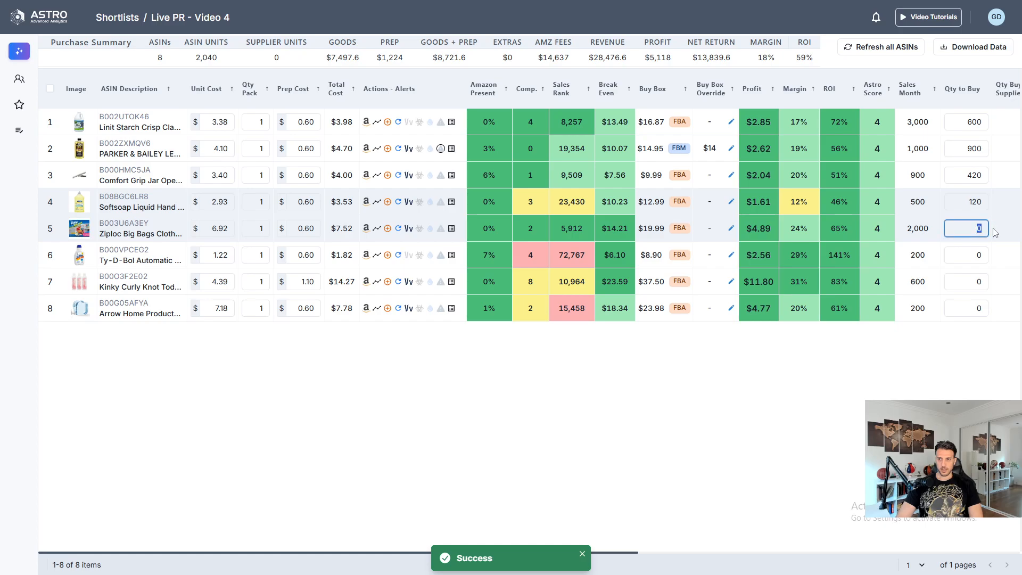
{"action": "type", "text": "600"}
{"action": "key", "text": "Return"}
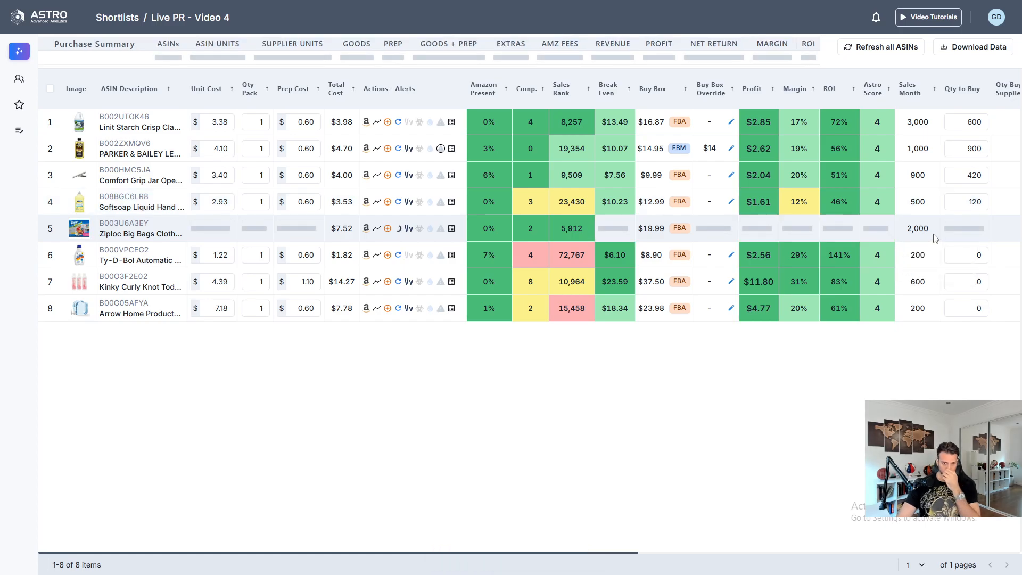
{"action": "mouse_move", "coordinate": [532, 258]}
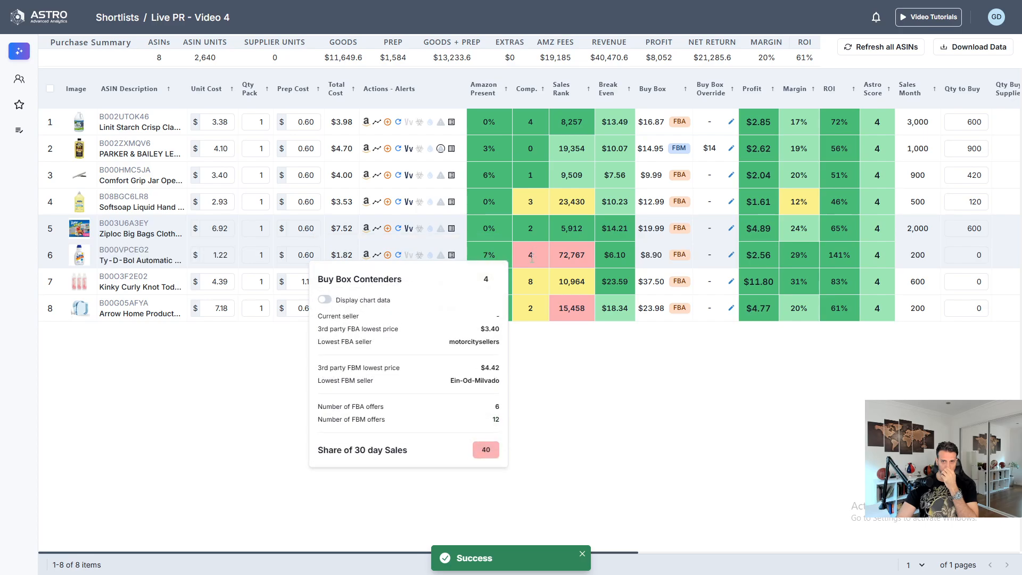
{"action": "left_click", "coordinate": [968, 254]}
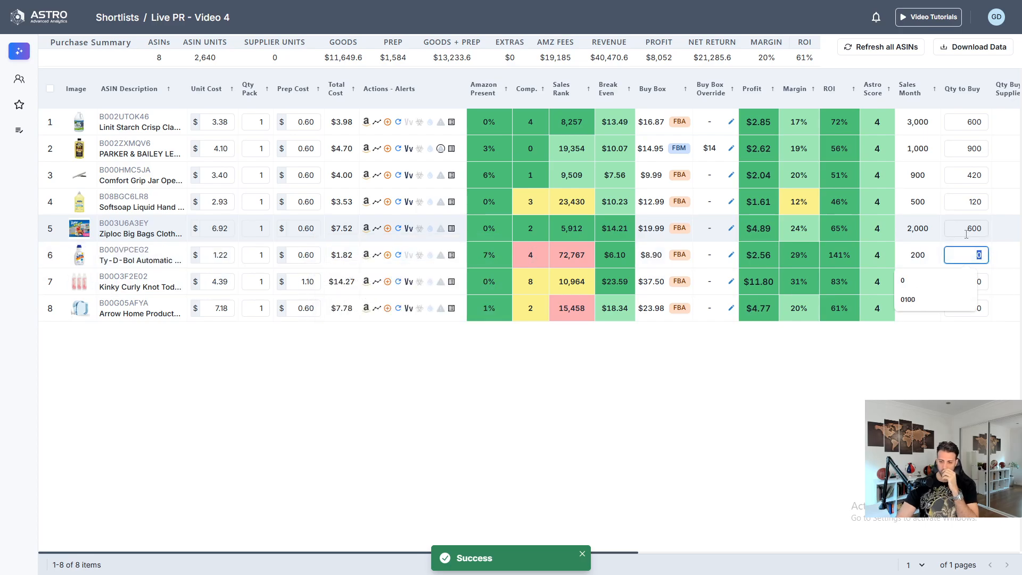
{"action": "type", "text": "36"}
{"action": "key", "text": "Return"}
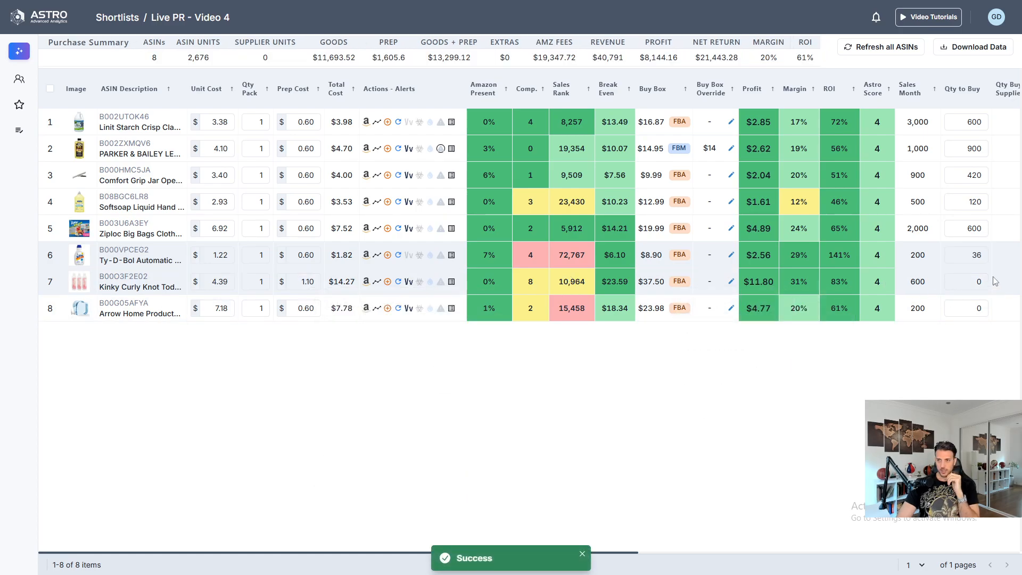
- Set the quantity to buy to 60 for both the Kinky Curly conditioner and the Arrow Home product
{"action": "left_click_drag", "start_coordinate": [983, 282], "coordinate": [956, 280]}
{"action": "type", "text": "60"}
{"action": "key", "text": "Return"}
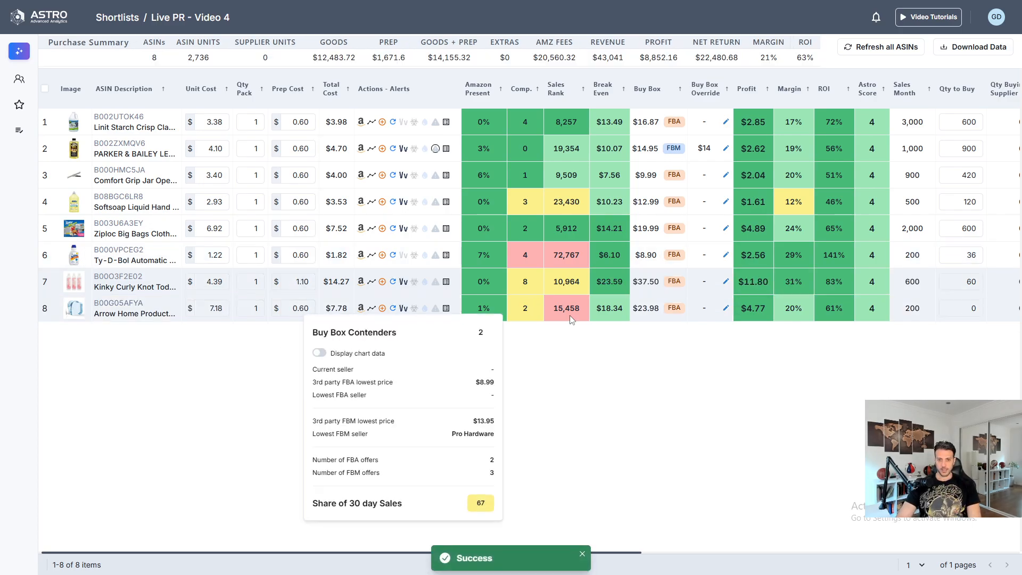
{"action": "left_click_drag", "start_coordinate": [978, 308], "coordinate": [898, 310]}
{"action": "type", "text": "60"}
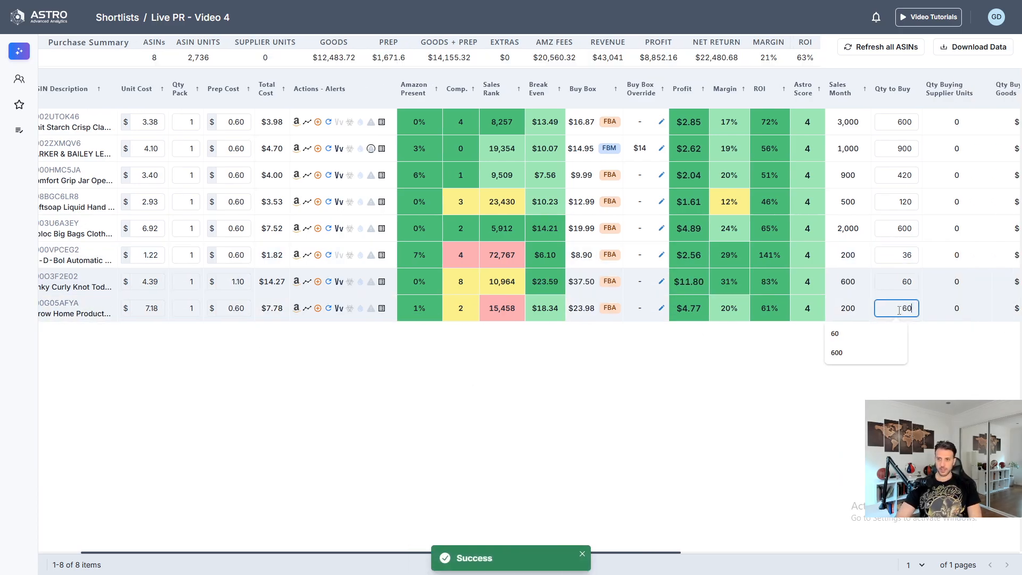
{"action": "key", "text": "Return"}
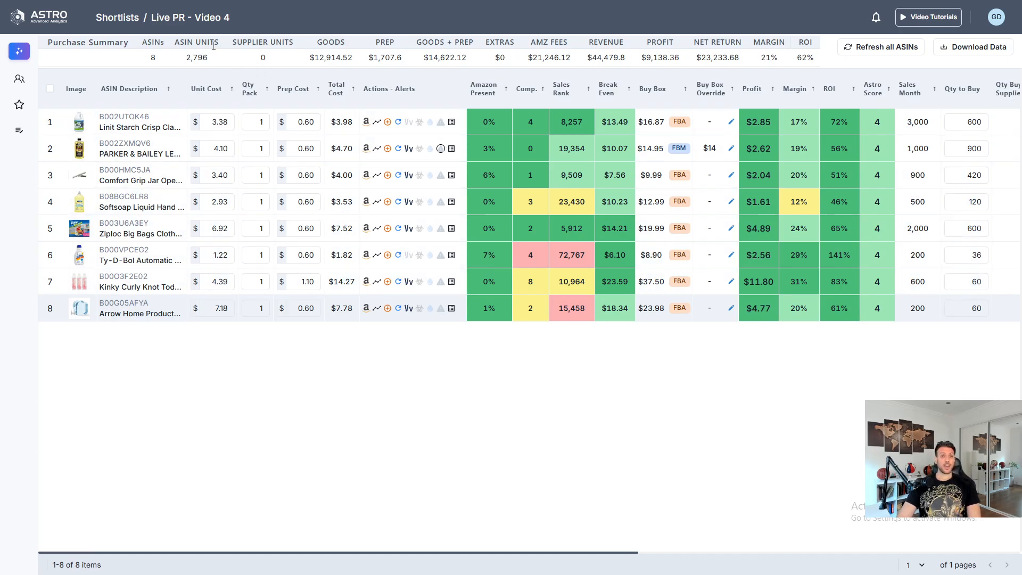
- Review the purchase summary's ASIN units, goods cost, goods plus prep cost, revenue, profit and ROI for the planned order
{"action": "left_click_drag", "start_coordinate": [185, 58], "coordinate": [208, 55]}
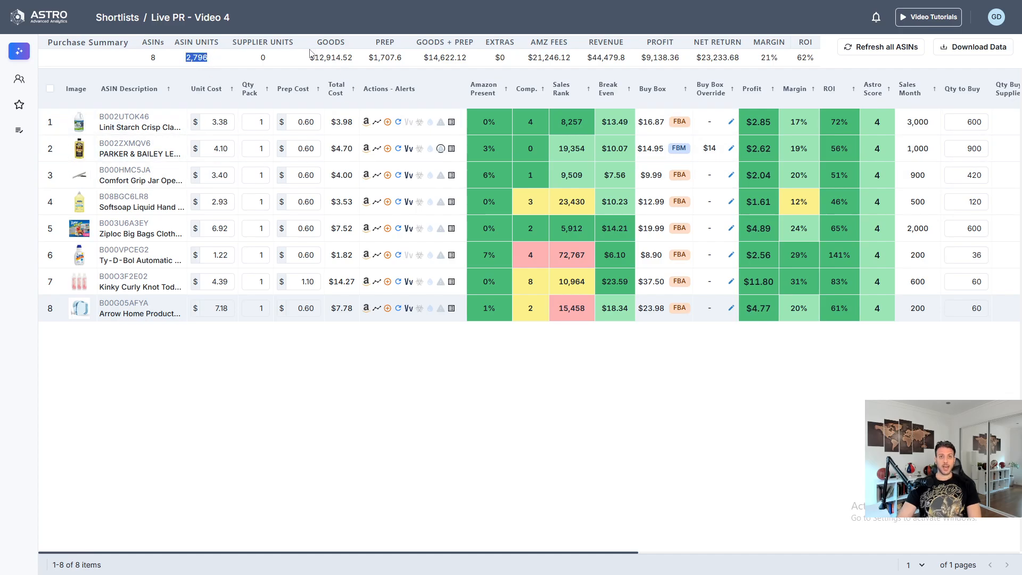
{"action": "left_click_drag", "start_coordinate": [309, 59], "coordinate": [356, 64]}
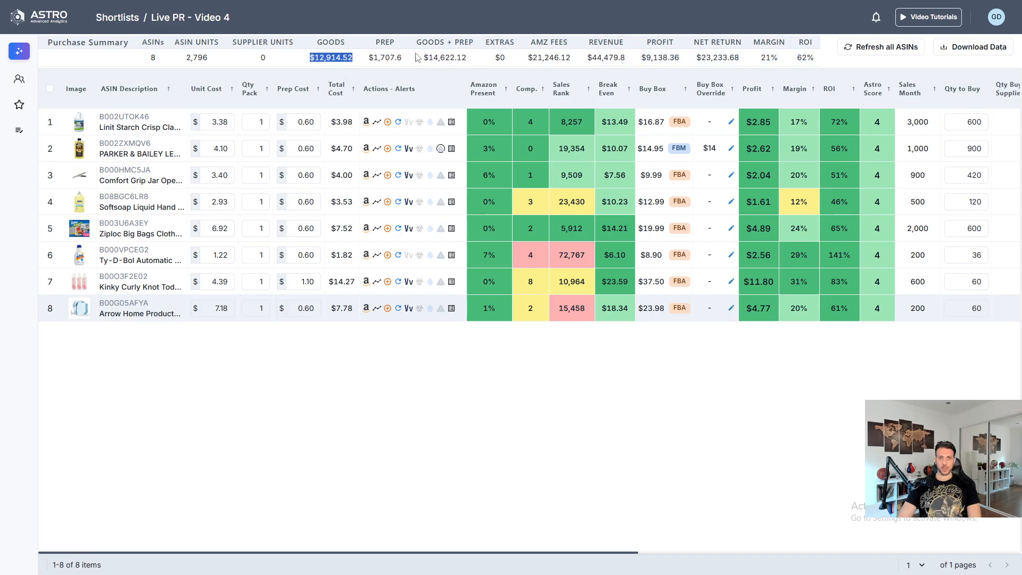
{"action": "left_click_drag", "start_coordinate": [421, 59], "coordinate": [478, 62]}
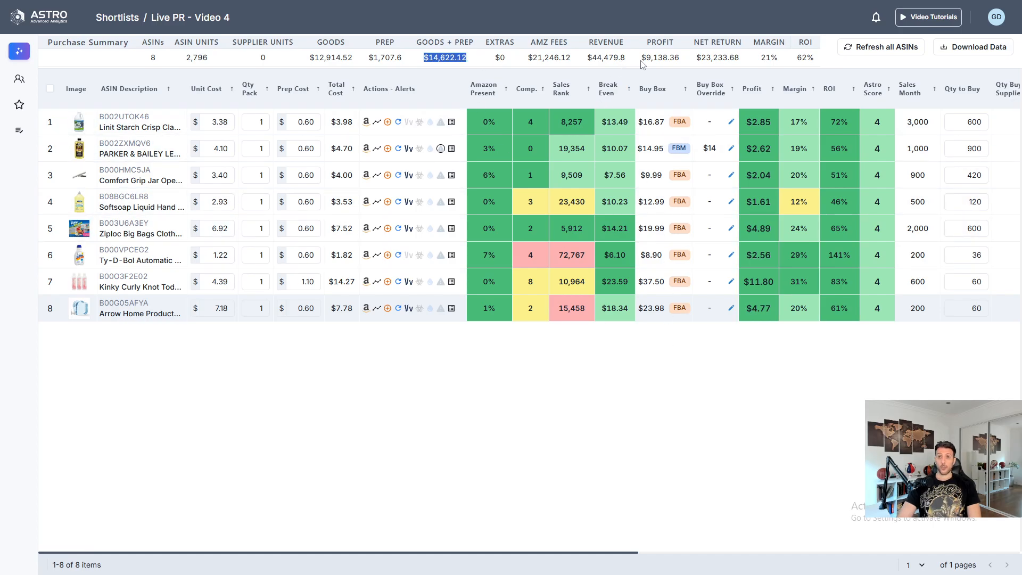
{"action": "left_click_drag", "start_coordinate": [587, 59], "coordinate": [623, 64]}
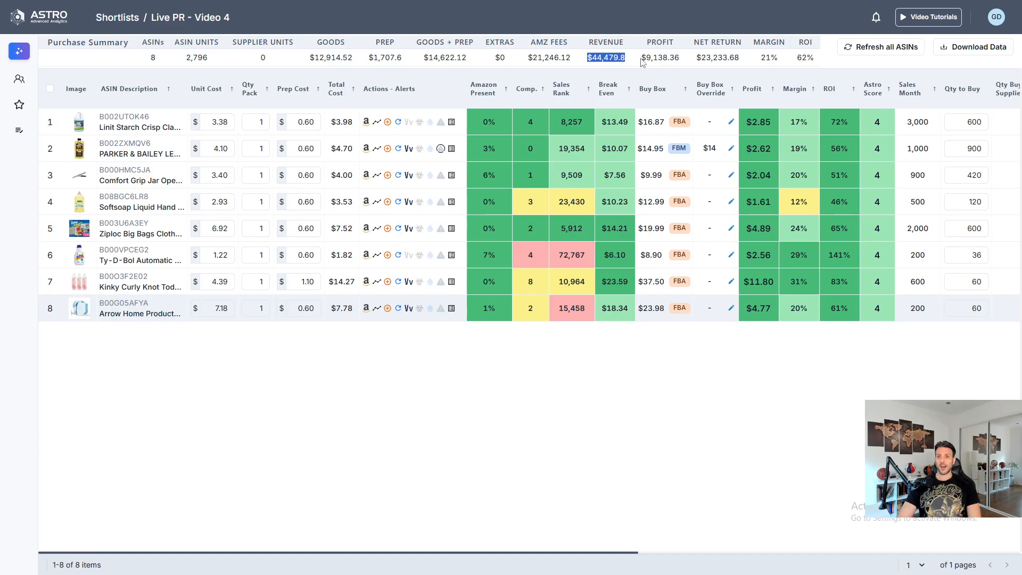
{"action": "left_click_drag", "start_coordinate": [640, 57], "coordinate": [657, 79]}
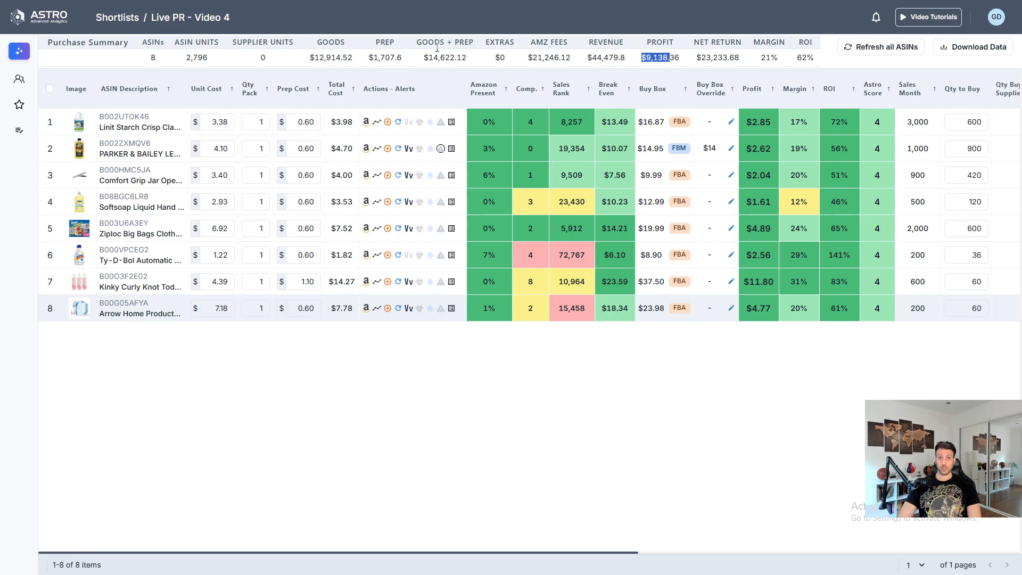
{"action": "left_click_drag", "start_coordinate": [431, 58], "coordinate": [467, 59]}
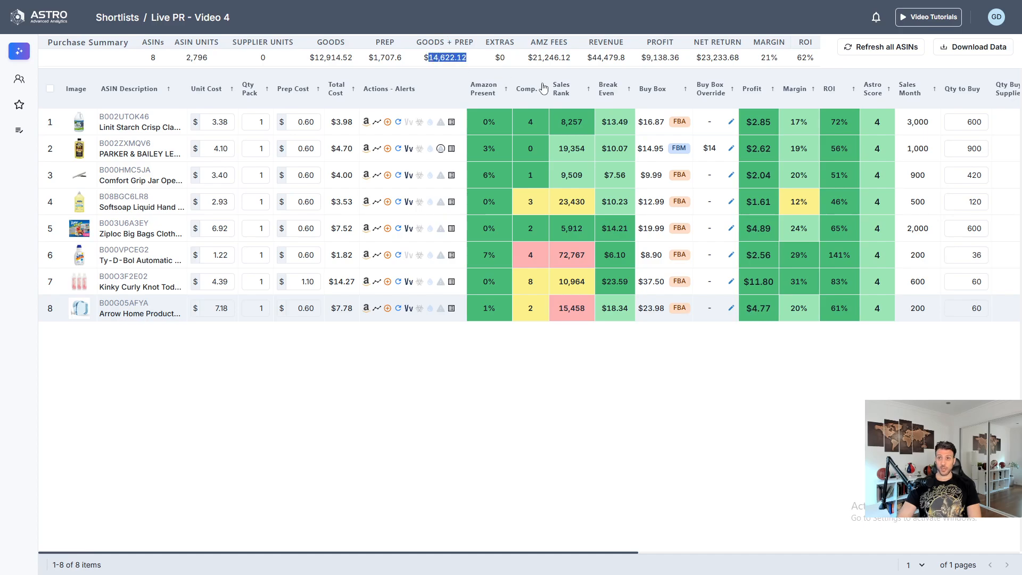
{"action": "left_click_drag", "start_coordinate": [792, 66], "coordinate": [818, 66]}
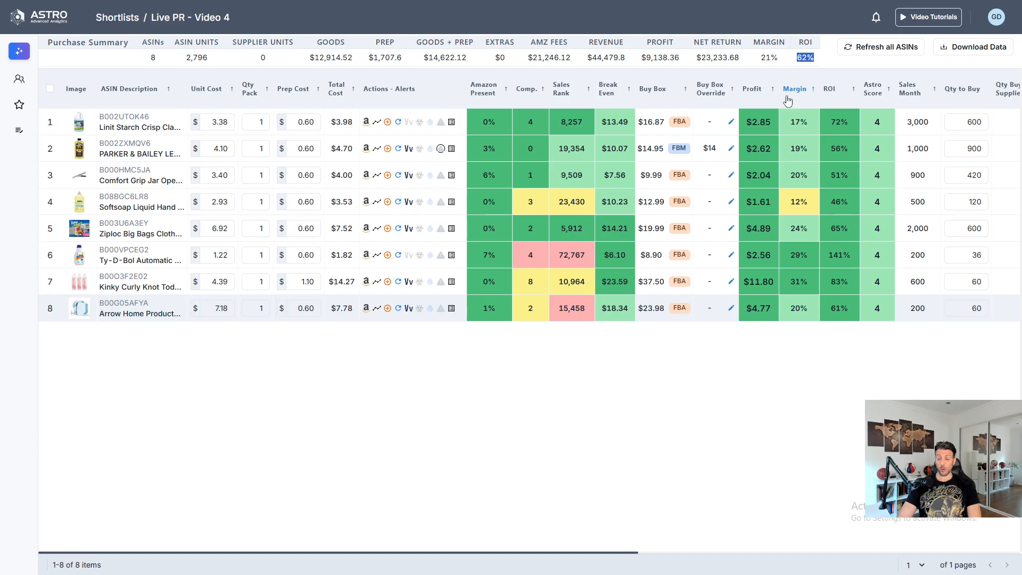
{"action": "left_click", "coordinate": [658, 255]}
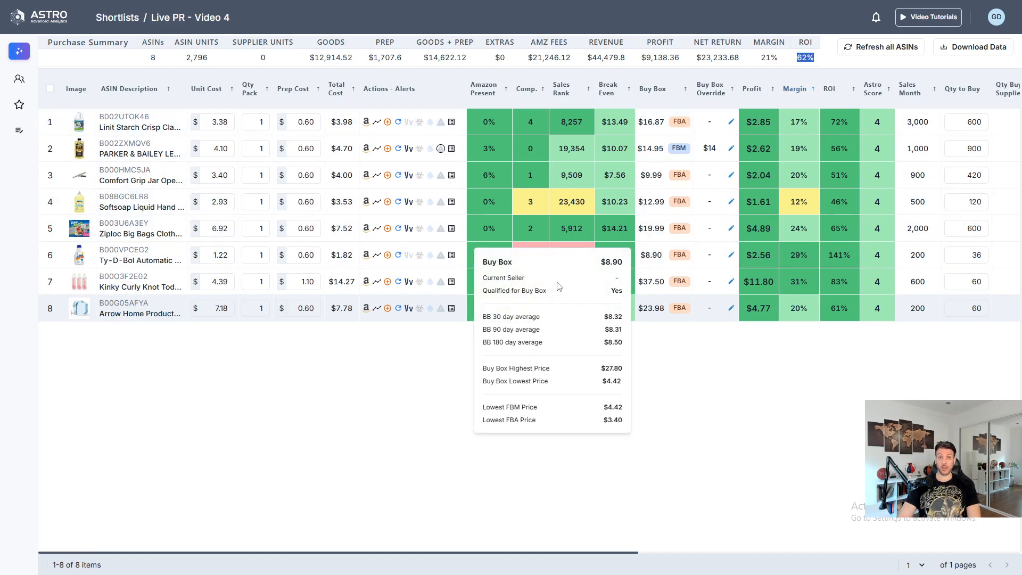
{"action": "left_click", "coordinate": [431, 520]}
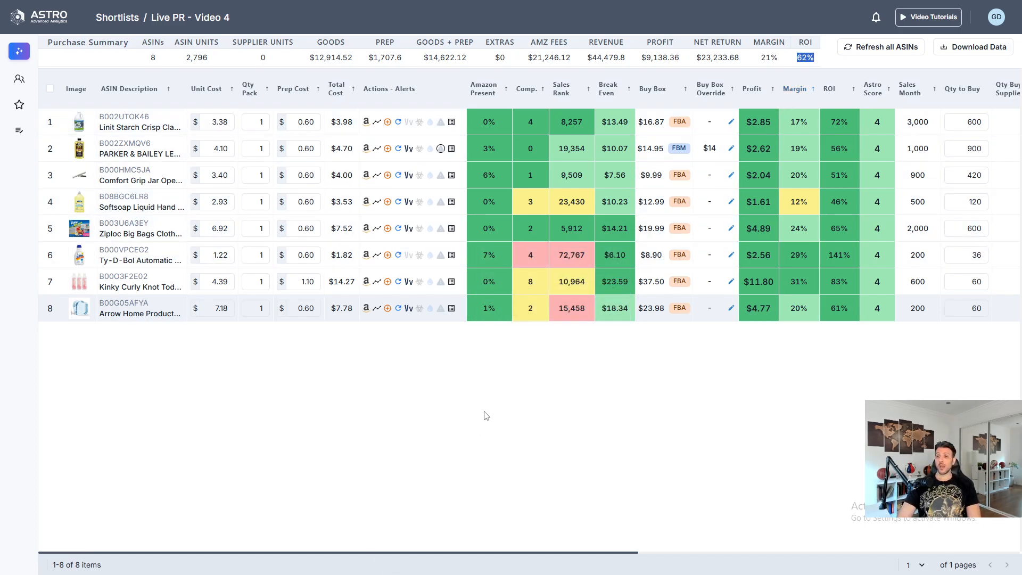